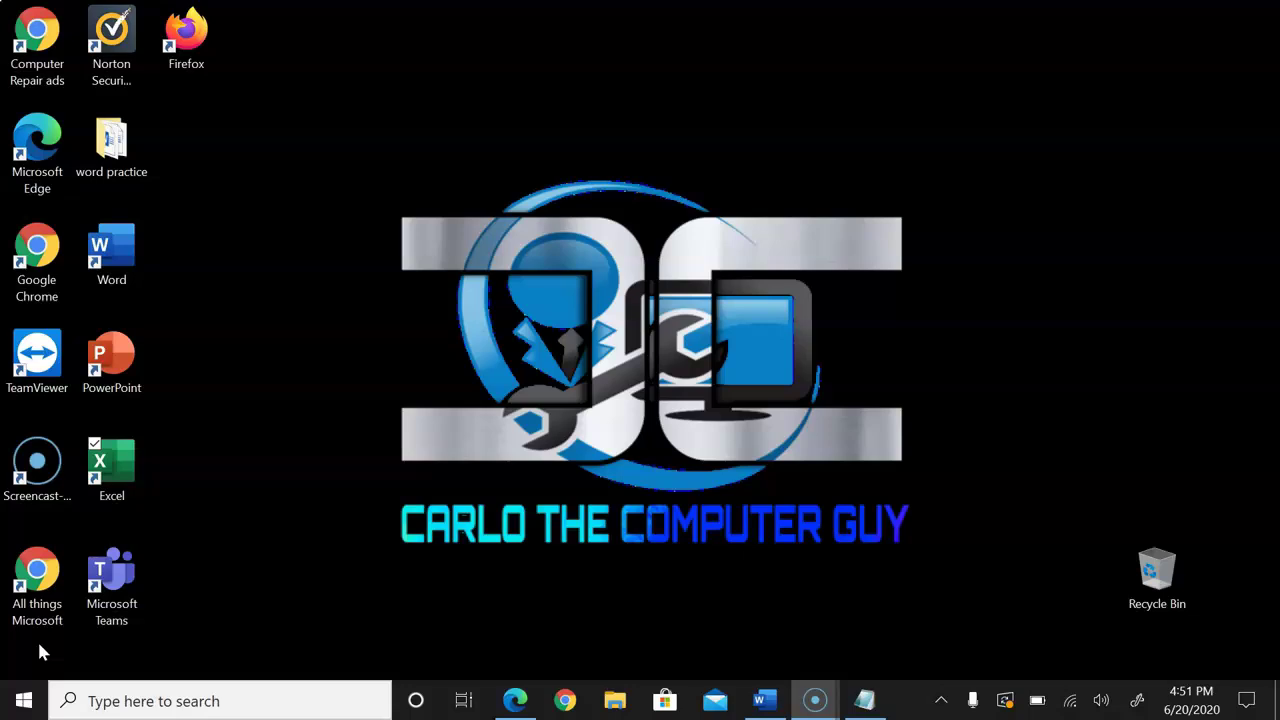
Step: Launch Excel and start a new blank workbook
{"action": "left_click", "coordinate": [15, 660]}
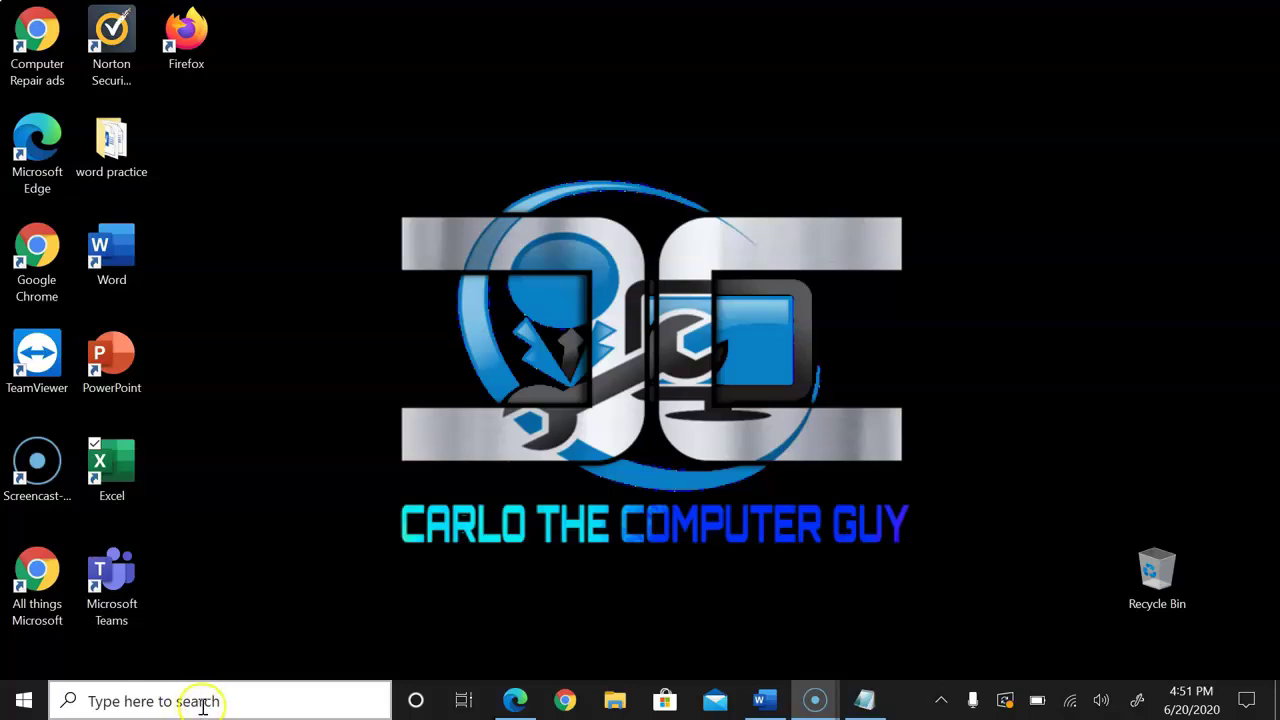
{"action": "left_click", "coordinate": [202, 703]}
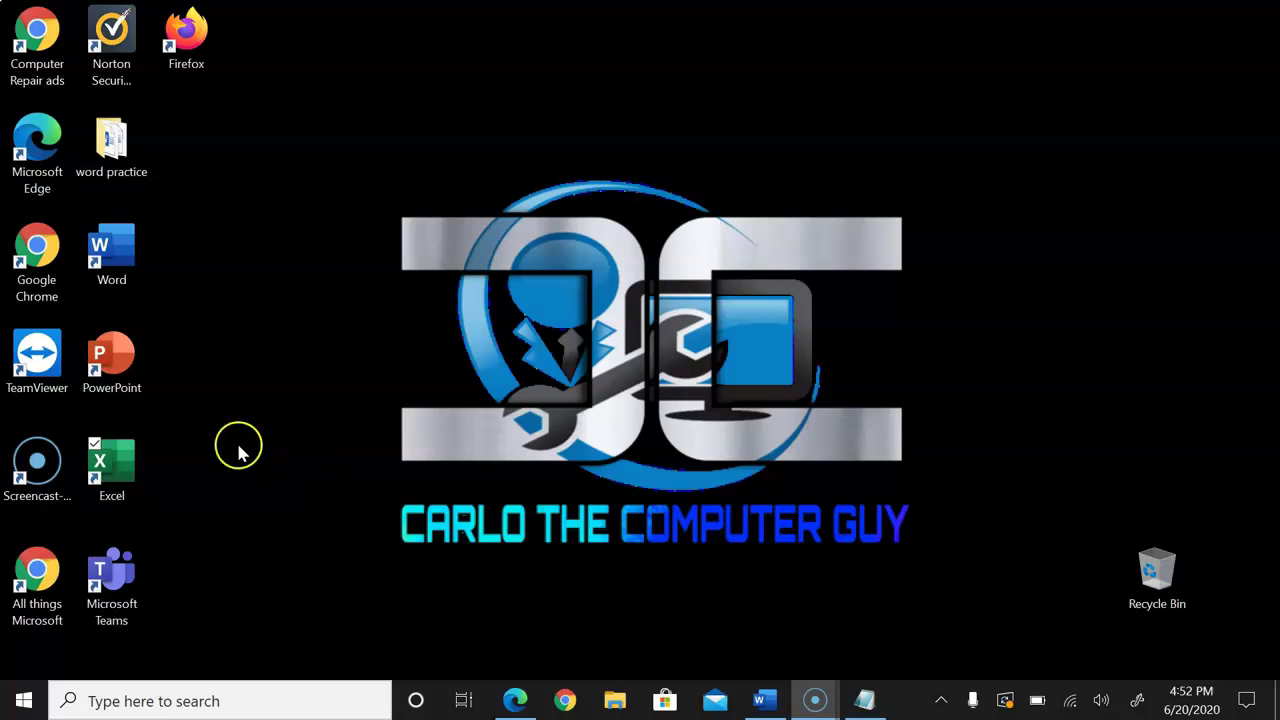
{"action": "double_click", "coordinate": [110, 478]}
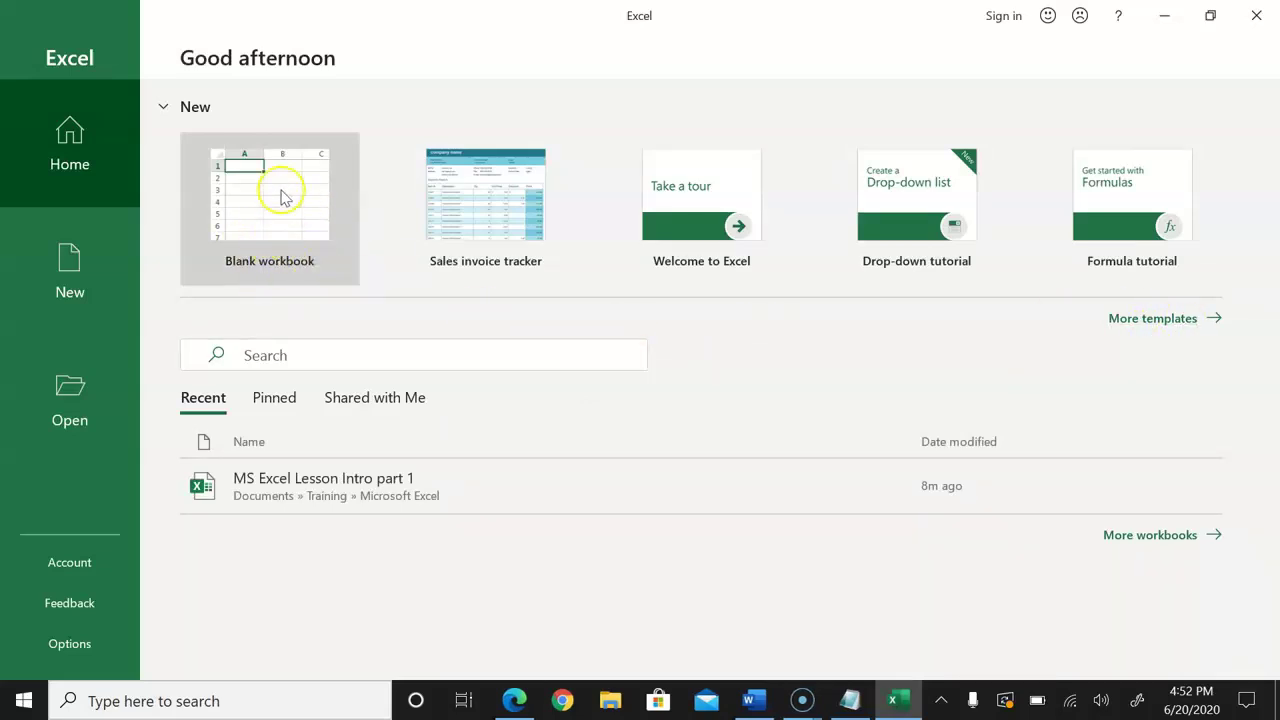
{"action": "left_click", "coordinate": [270, 220]}
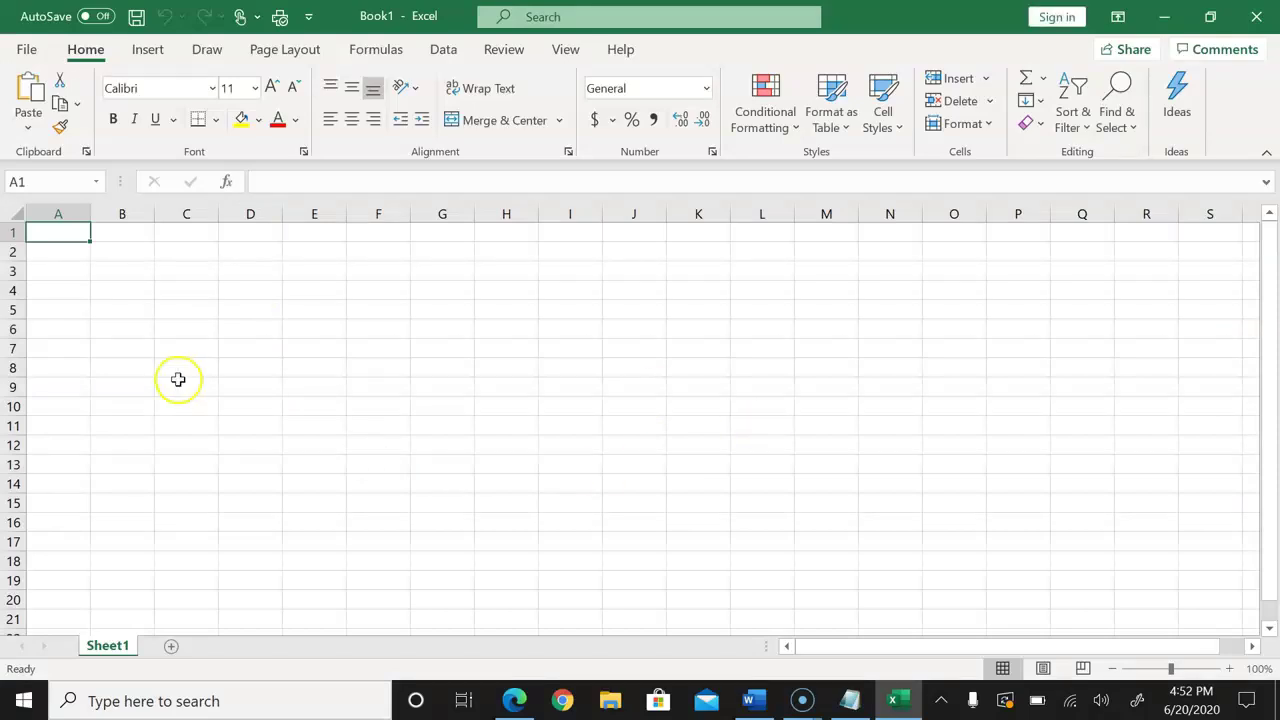
Step: Practice selecting columns A through F, row 1, and cells A1 to C1
{"action": "left_click", "coordinate": [59, 211]}
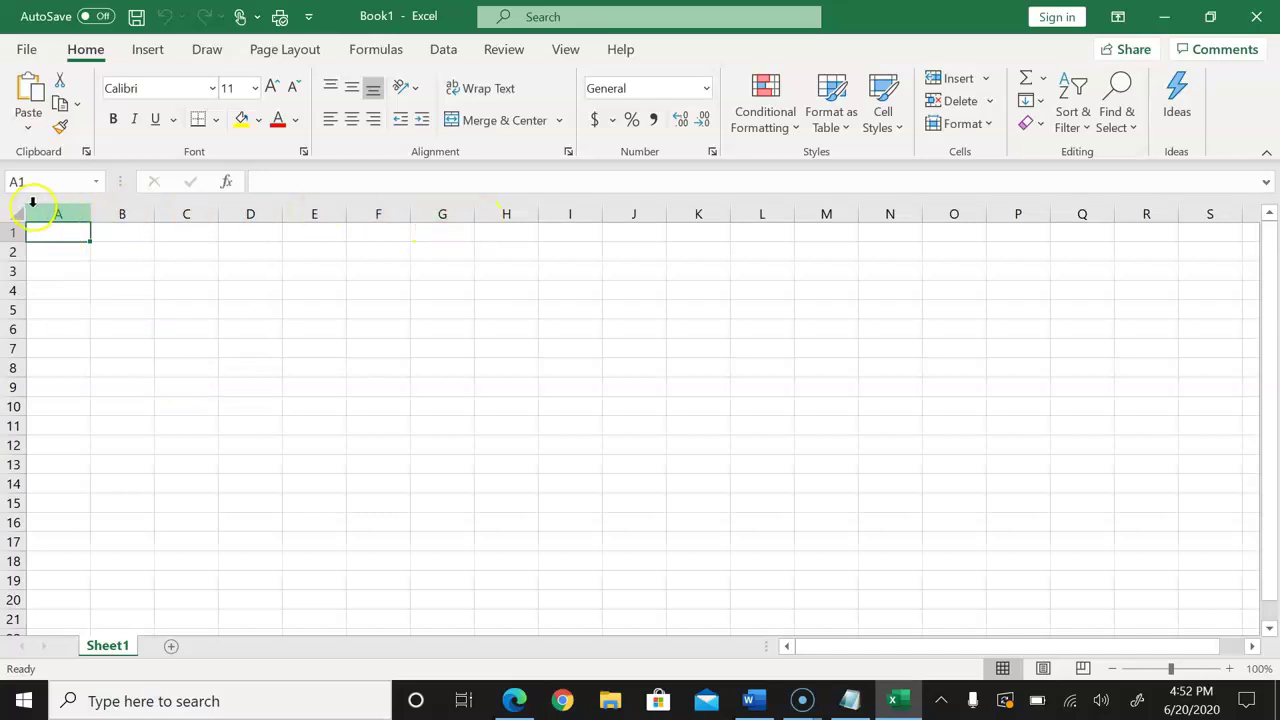
{"action": "left_click", "coordinate": [63, 212]}
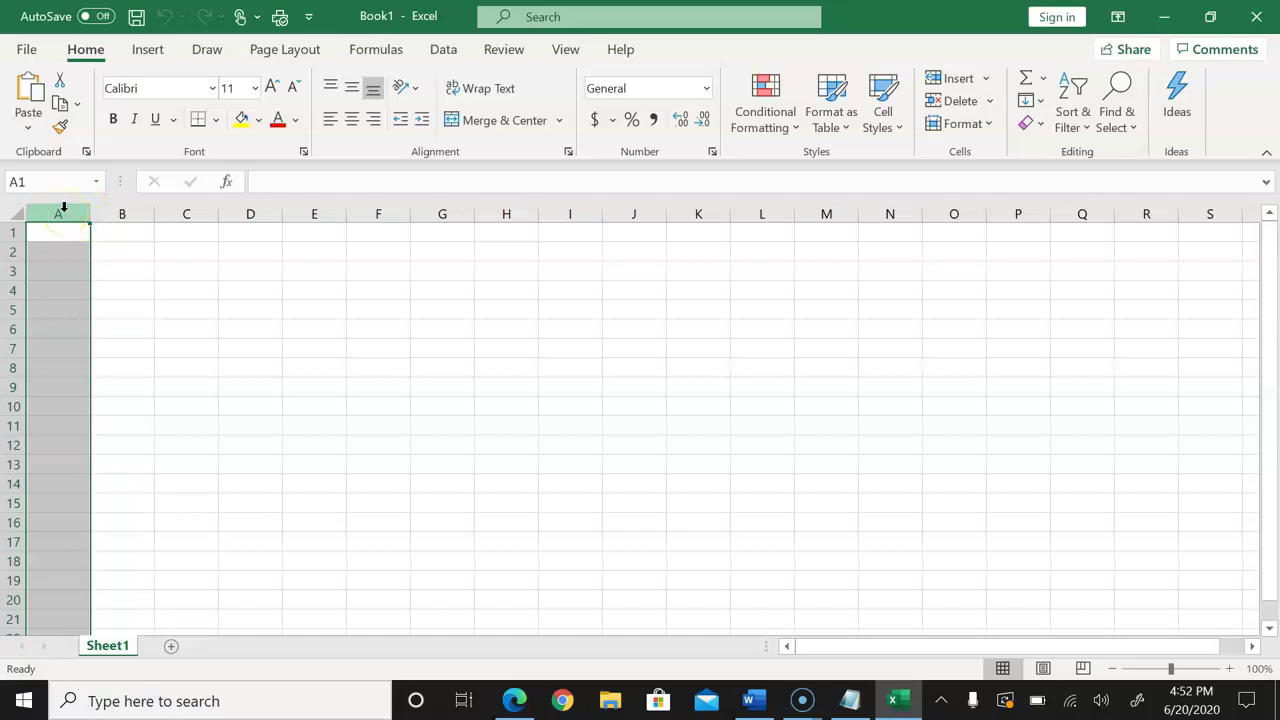
{"action": "left_click", "coordinate": [128, 205]}
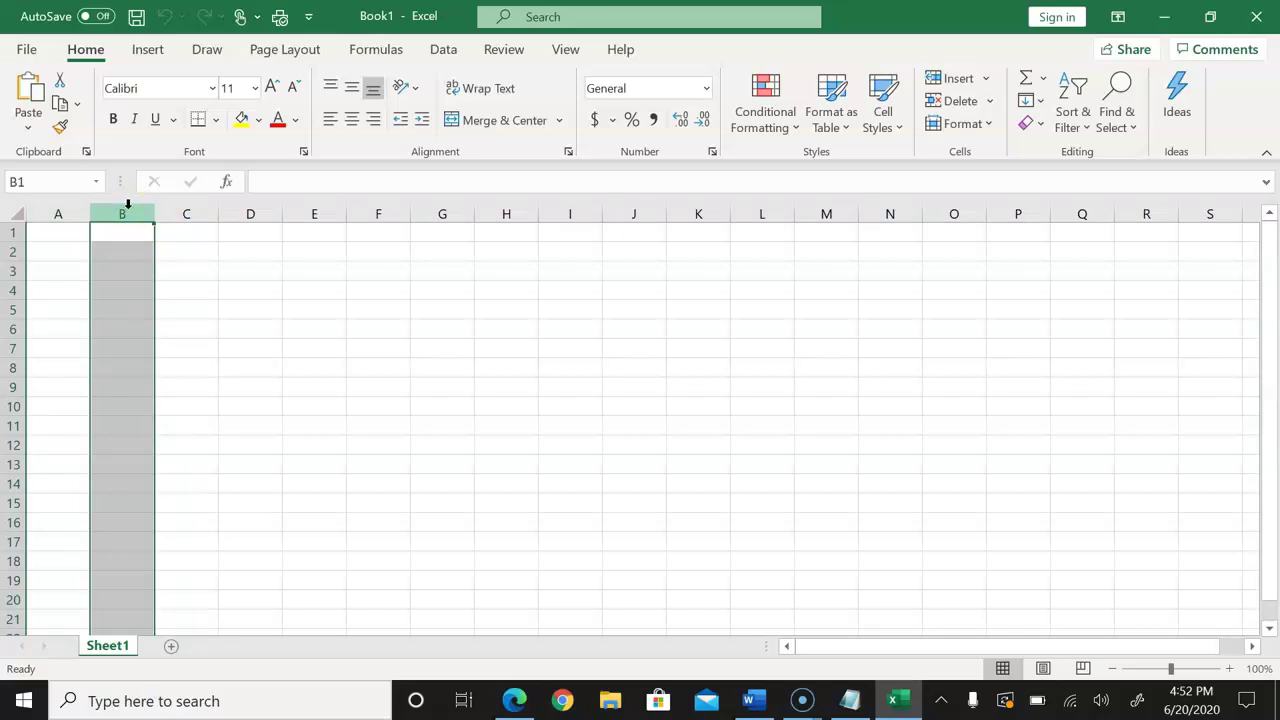
{"action": "left_click", "coordinate": [195, 209]}
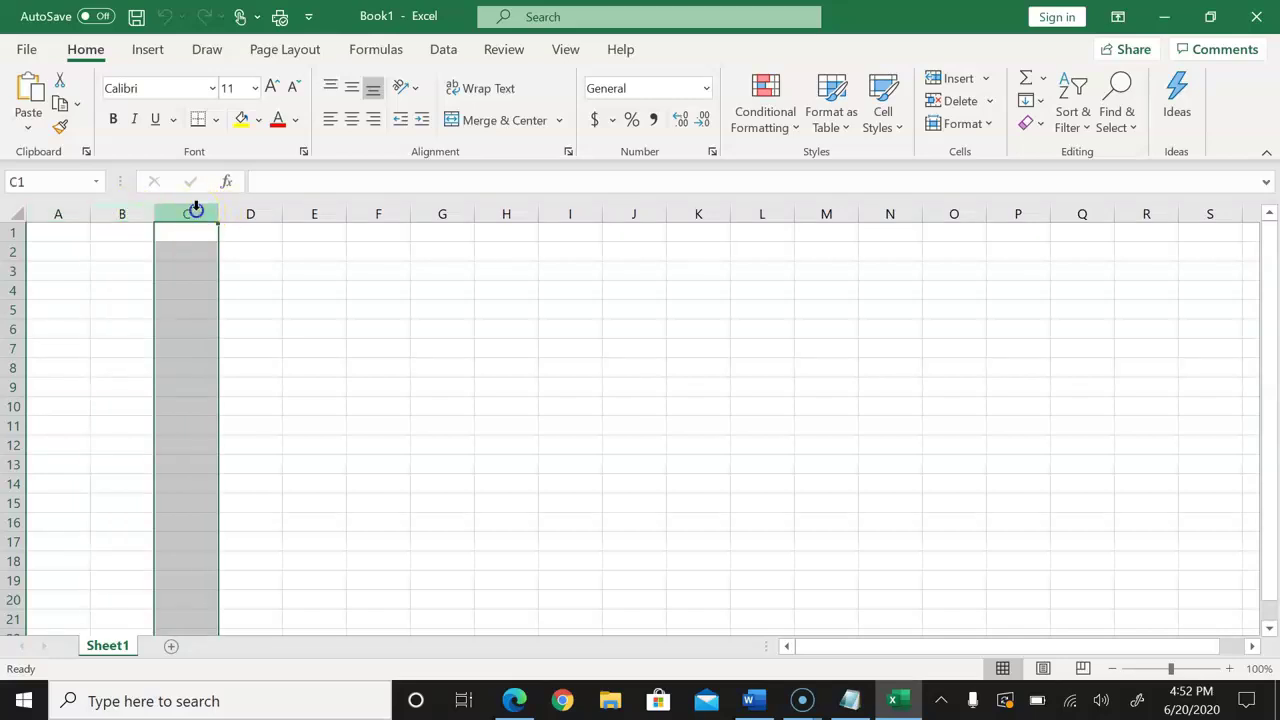
{"action": "left_click", "coordinate": [254, 210]}
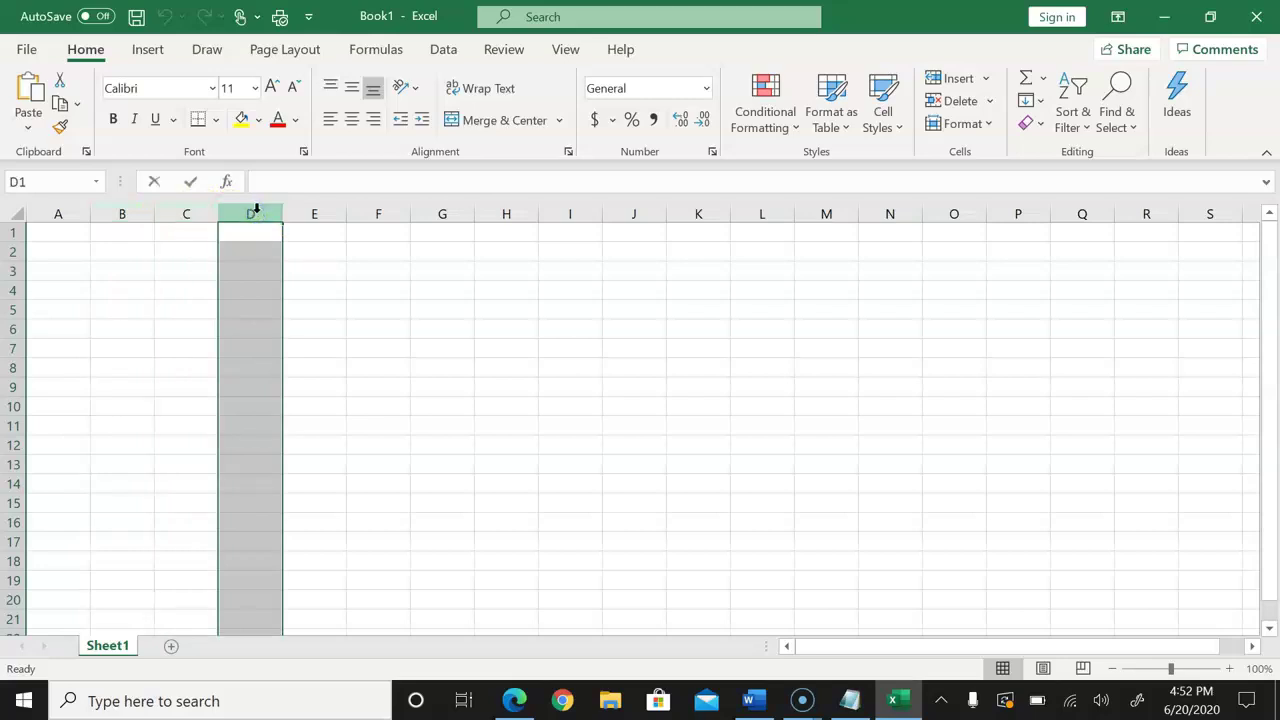
{"action": "left_click", "coordinate": [330, 212]}
{"action": "left_click", "coordinate": [389, 212]}
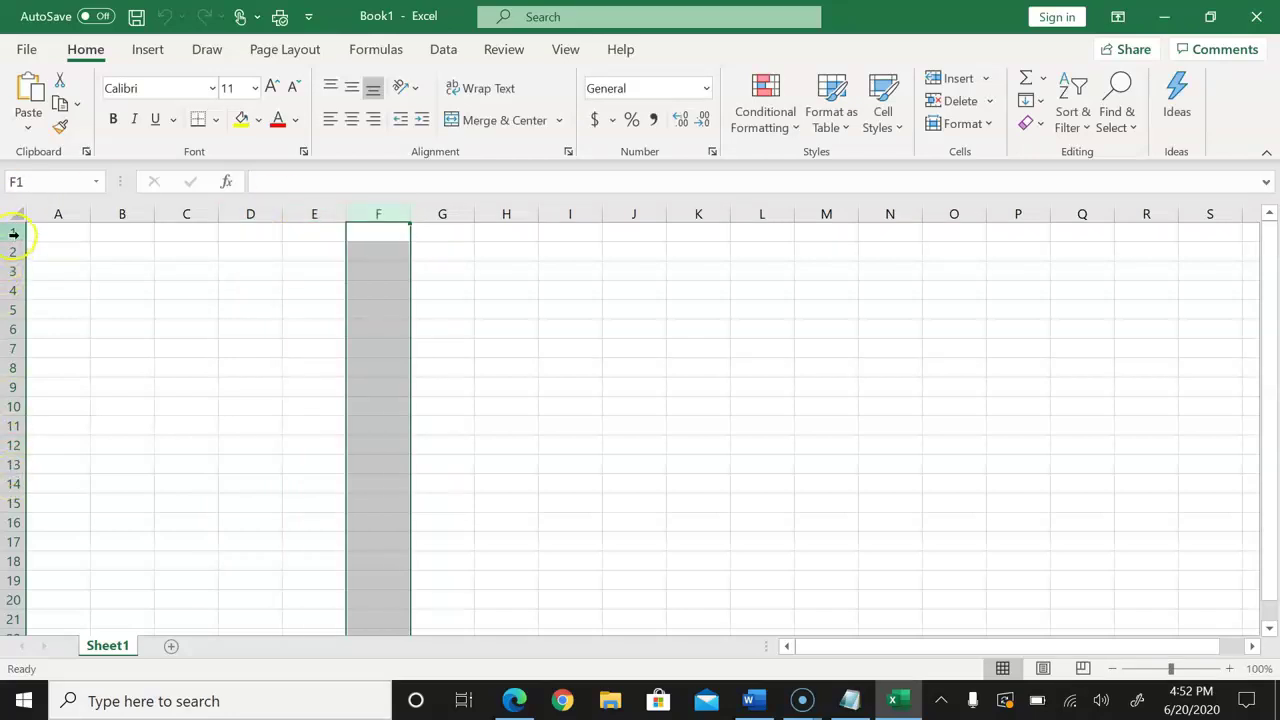
{"action": "left_click", "coordinate": [14, 233]}
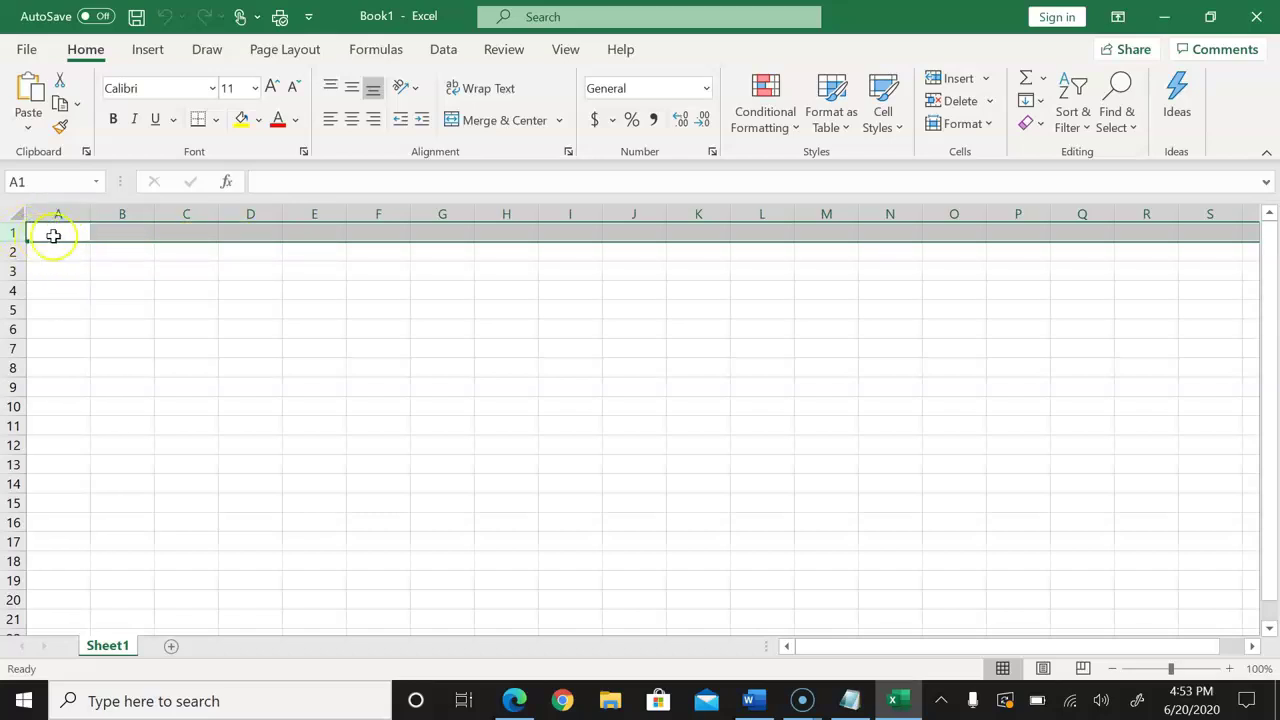
{"action": "left_click", "coordinate": [61, 231]}
{"action": "left_click", "coordinate": [135, 234]}
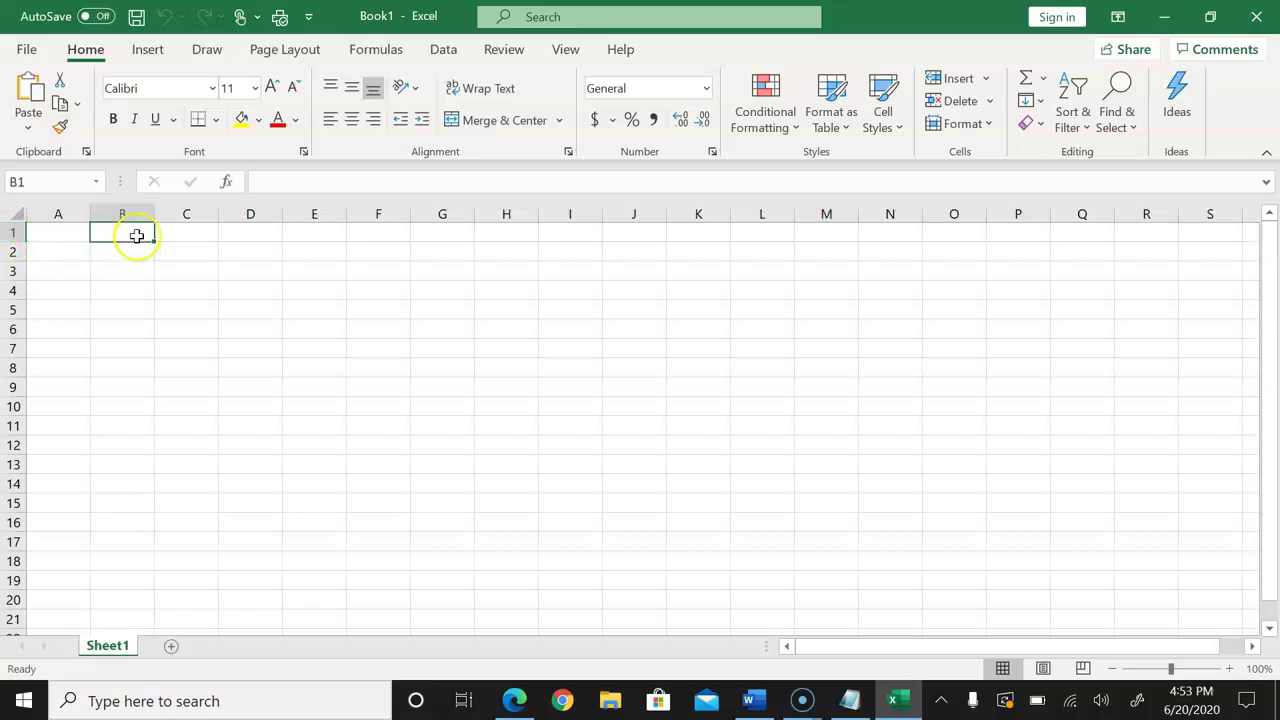
{"action": "left_click", "coordinate": [184, 238]}
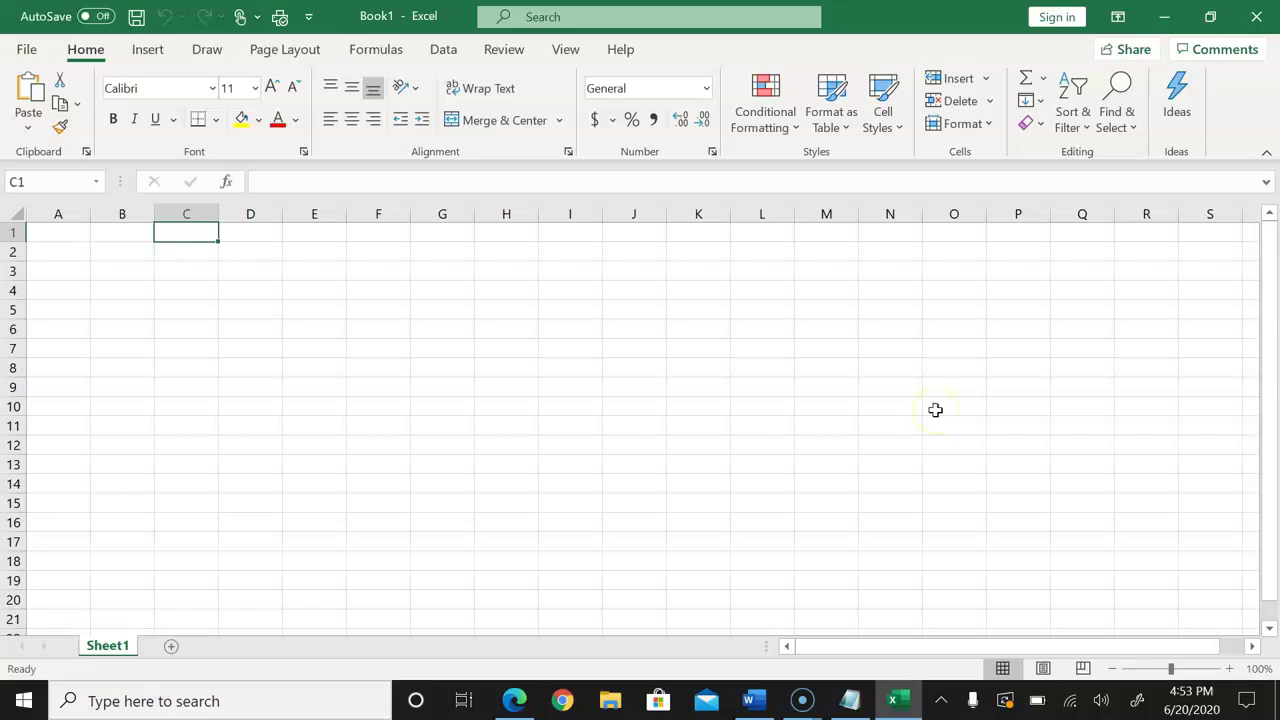
Step: Close Book1 without saving and open 'MS Excel Lesson Intro part 1' from Documents > Training > Microsoft Excel
{"action": "left_click", "coordinate": [1257, 17]}
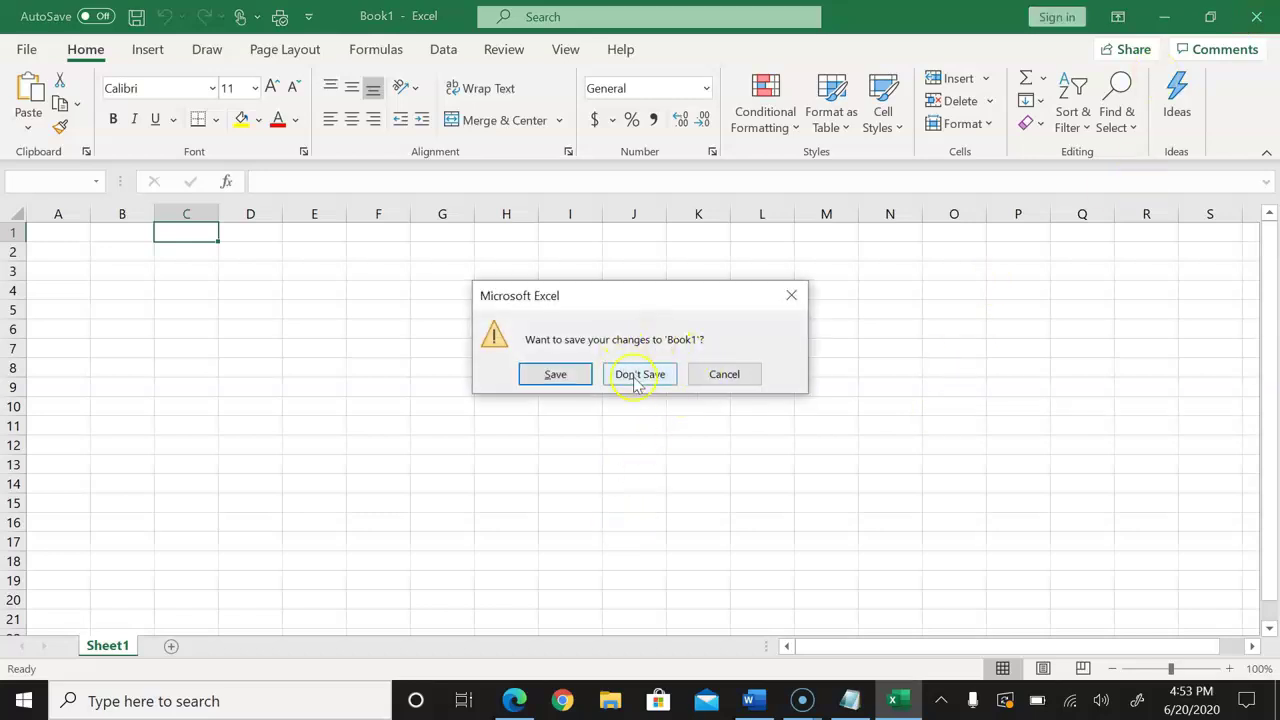
{"action": "left_click", "coordinate": [638, 374]}
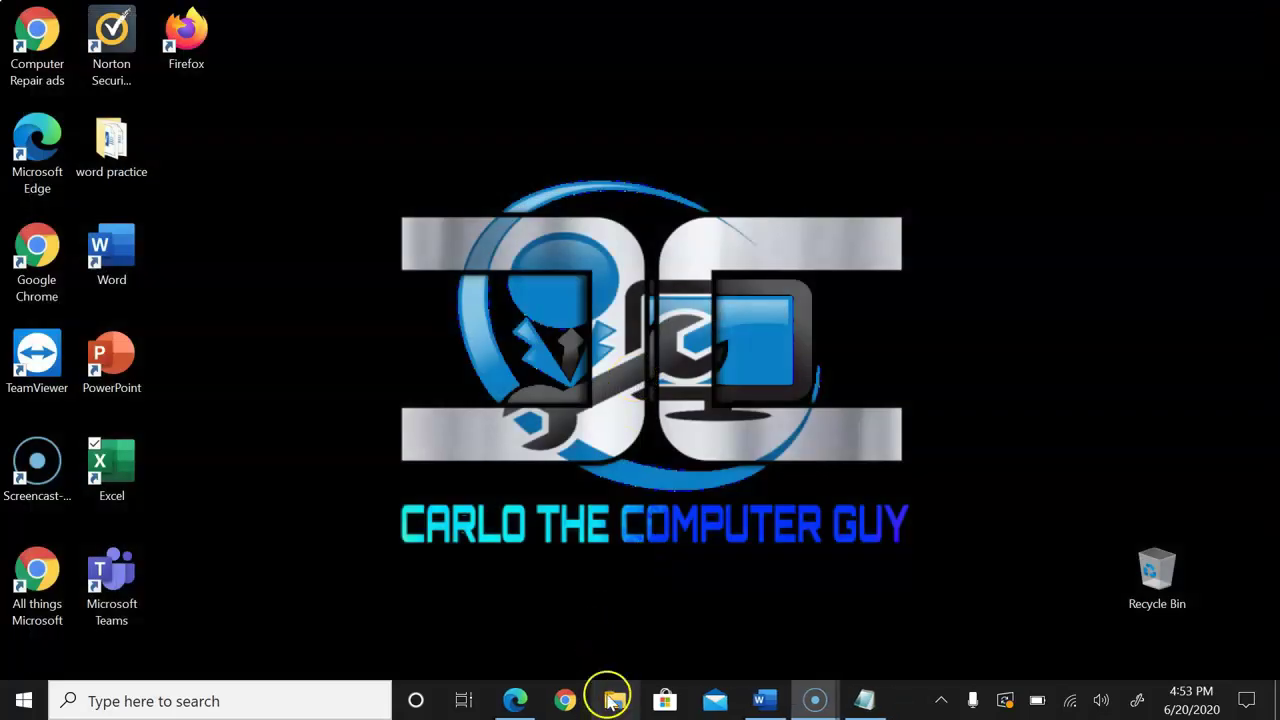
{"action": "left_click", "coordinate": [614, 700]}
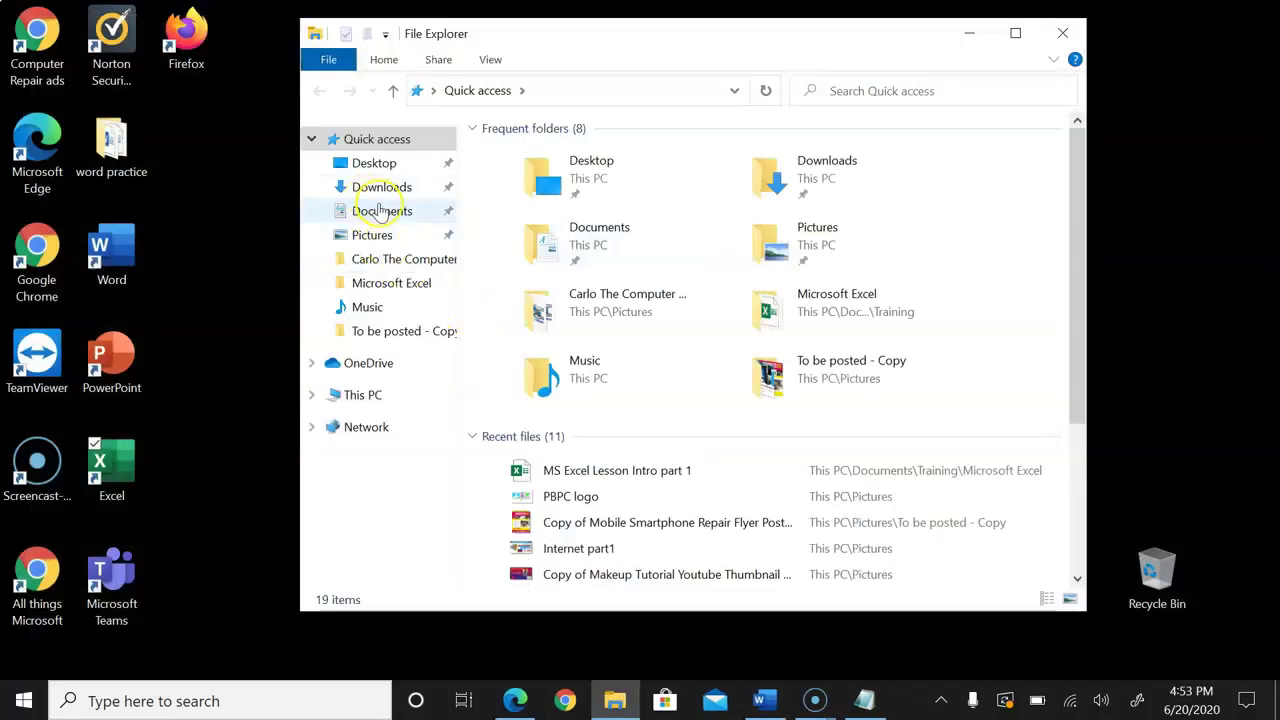
{"action": "left_click", "coordinate": [381, 210]}
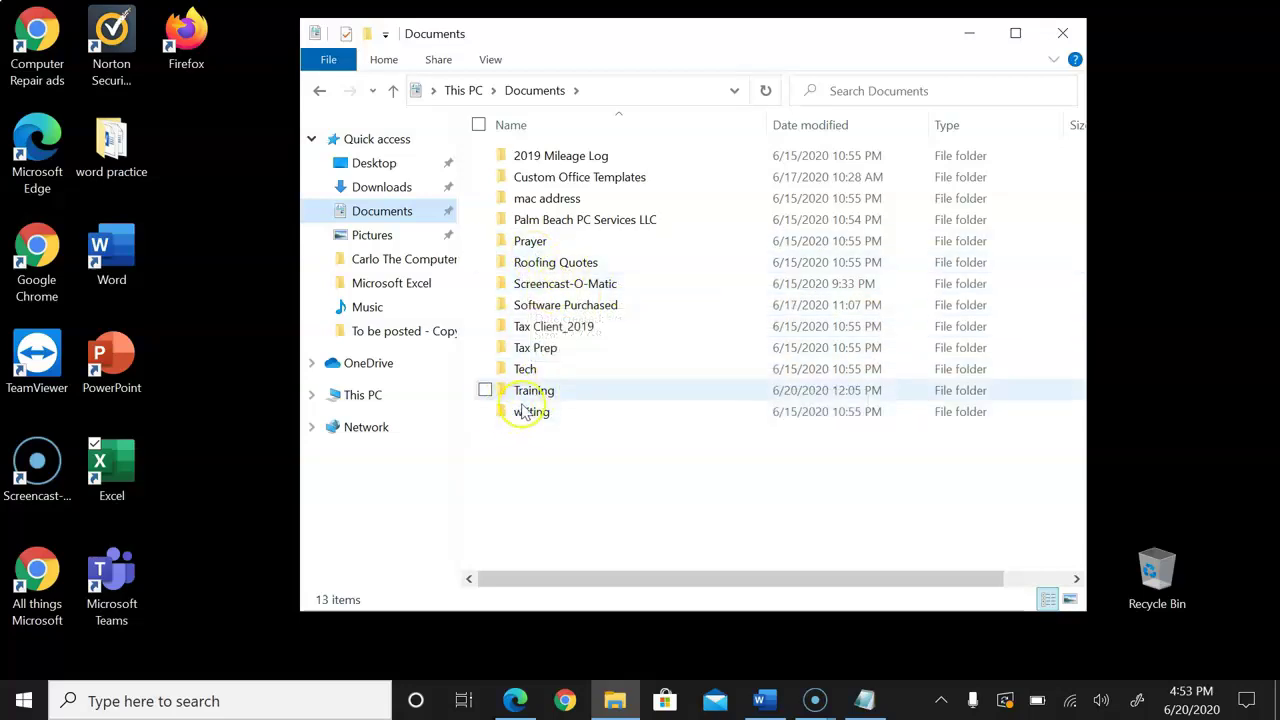
{"action": "double_click", "coordinate": [534, 391]}
{"action": "double_click", "coordinate": [553, 156]}
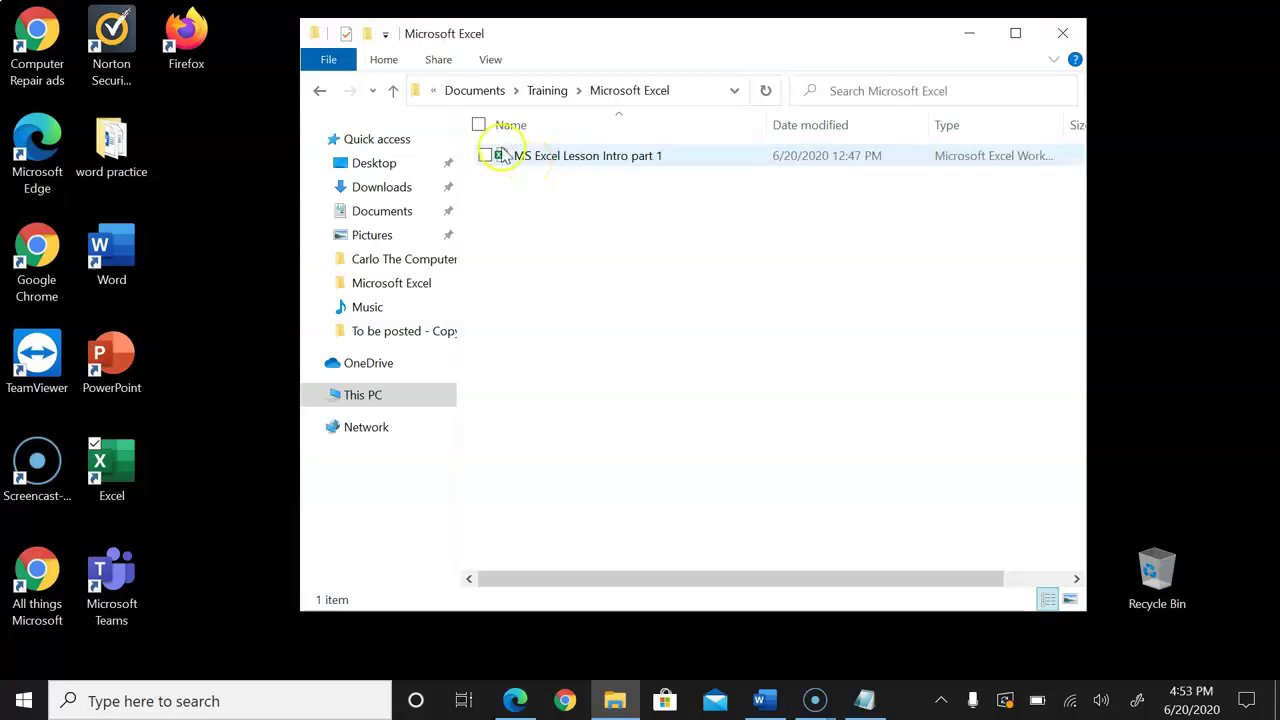
{"action": "double_click", "coordinate": [540, 156]}
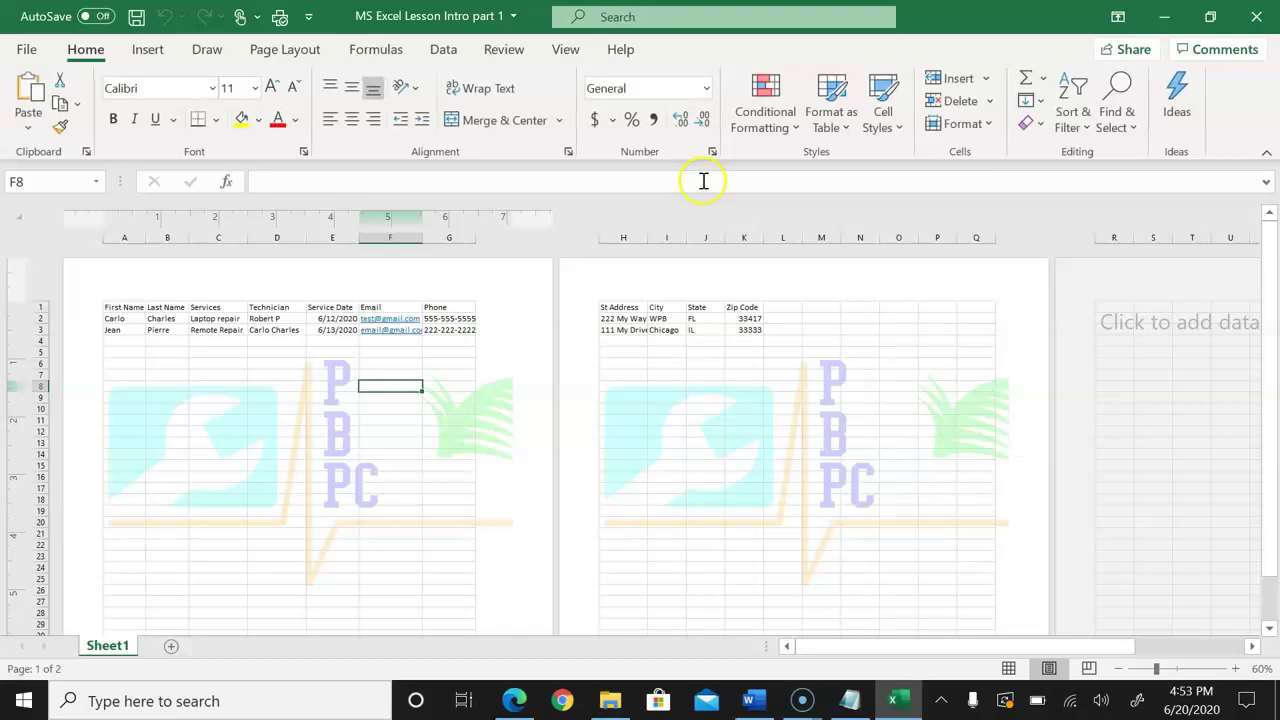
Step: Switch the customer records sheet from Page Layout to Normal view
{"action": "left_click", "coordinate": [1008, 670]}
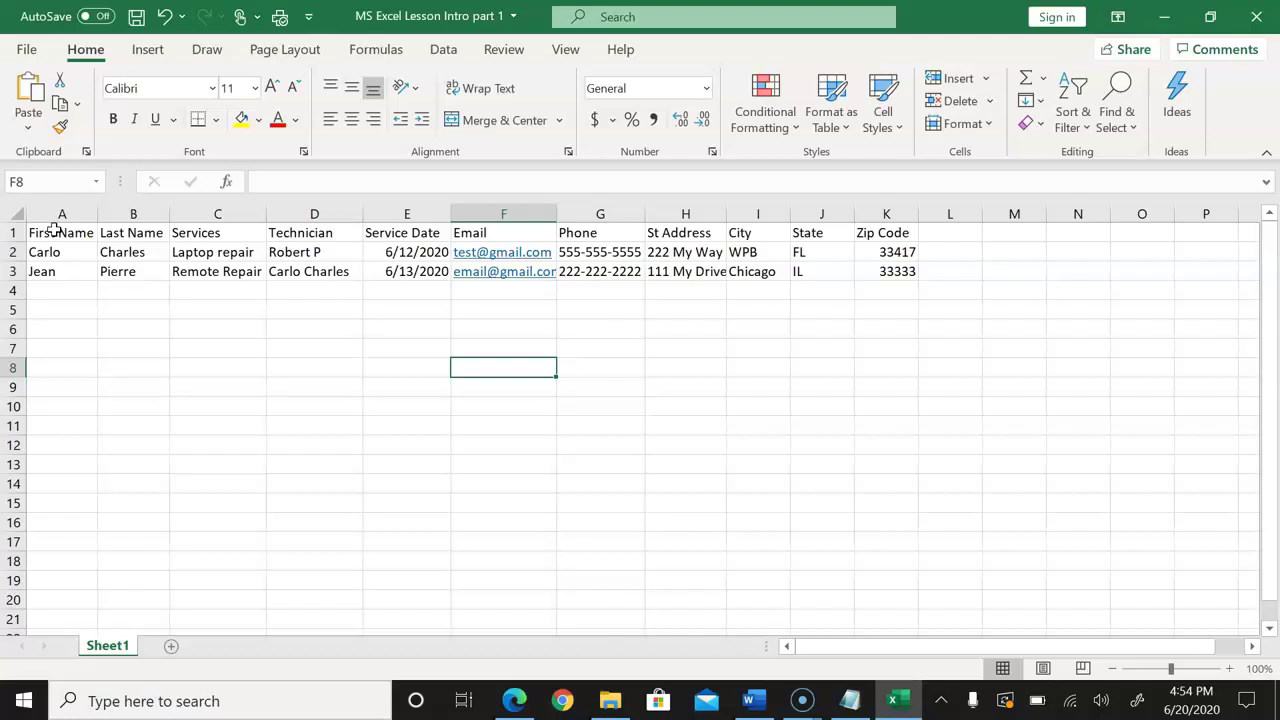
{"action": "left_click", "coordinate": [58, 232]}
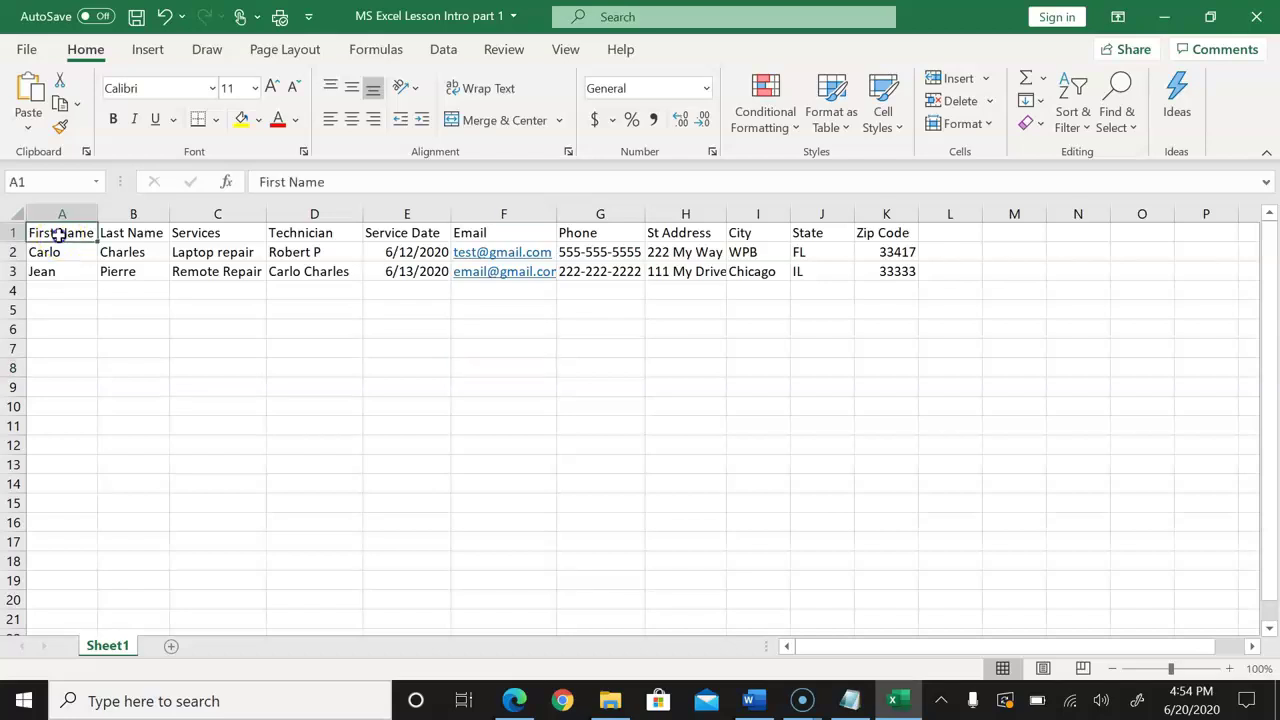
{"action": "left_click", "coordinate": [141, 234]}
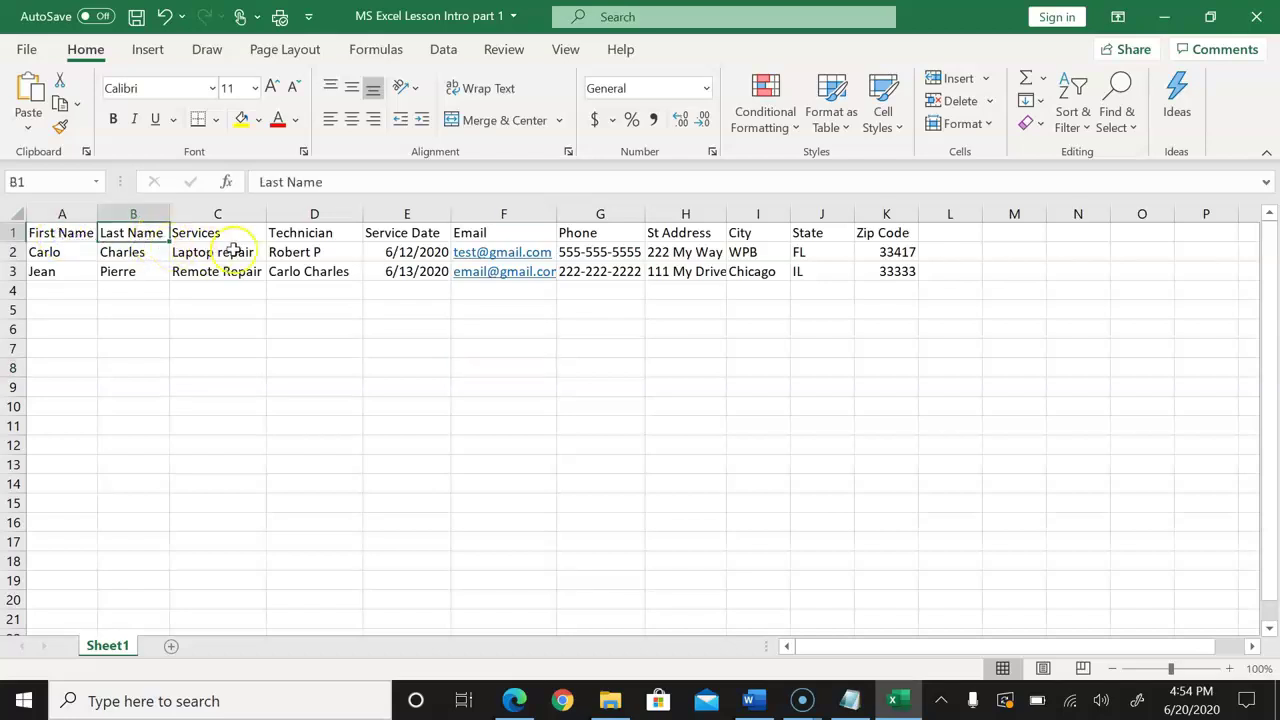
{"action": "left_click", "coordinate": [205, 233]}
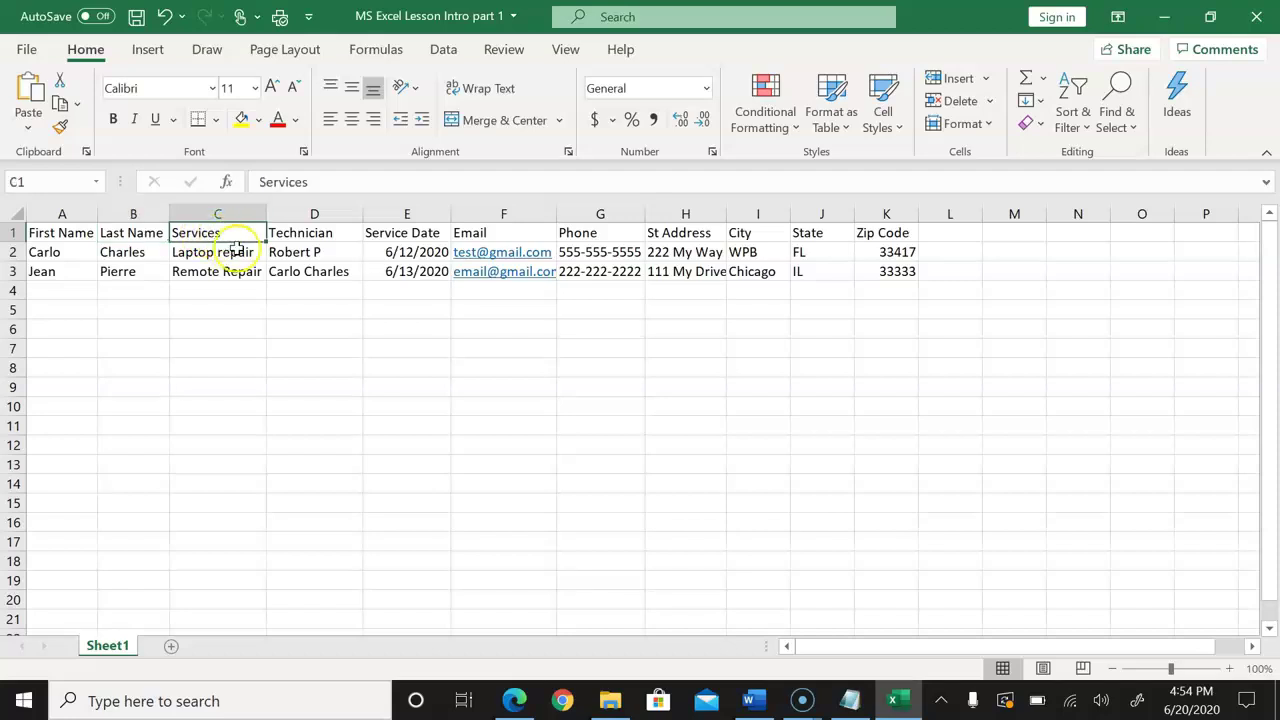
{"action": "left_click", "coordinate": [322, 238]}
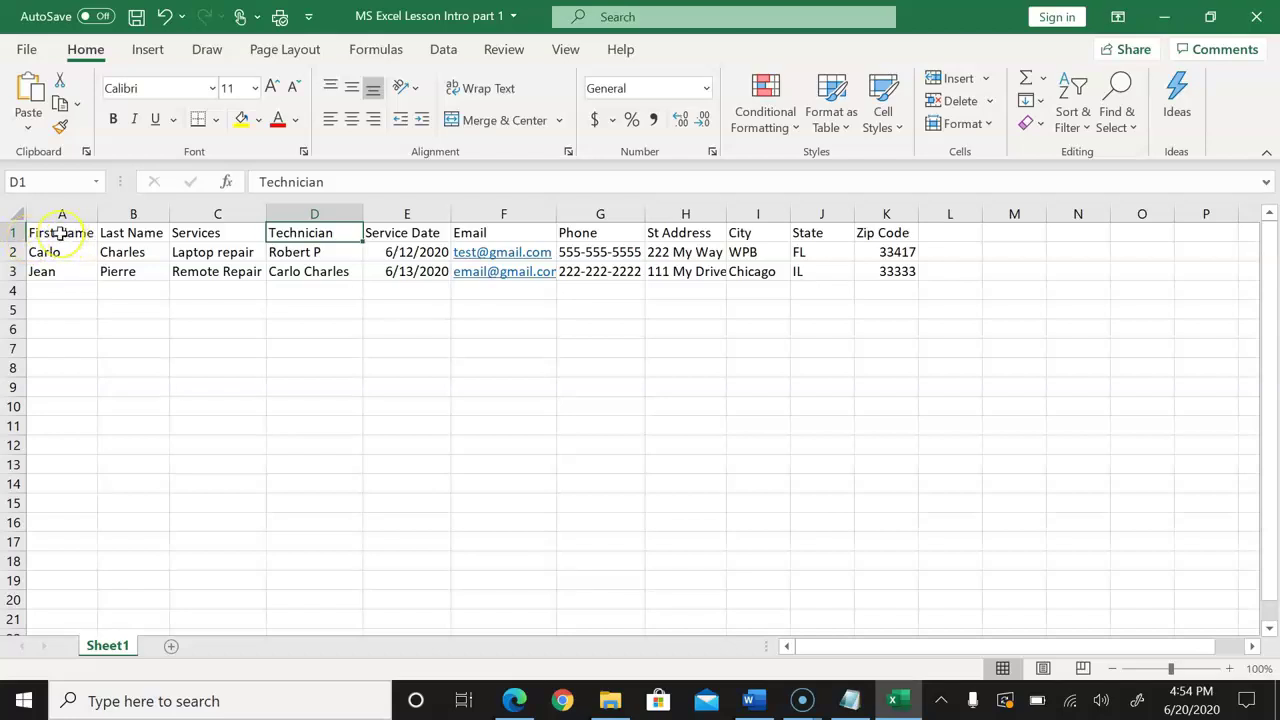
{"action": "left_click", "coordinate": [42, 232]}
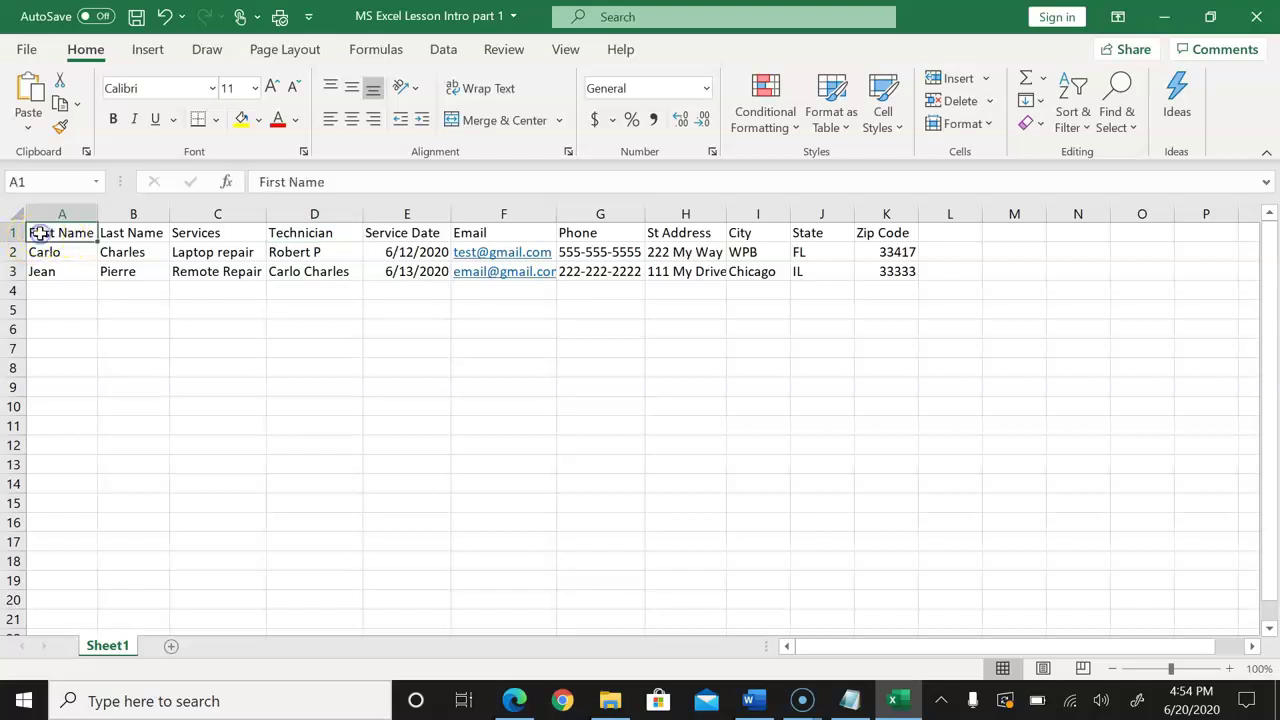
{"action": "left_click", "coordinate": [13, 232]}
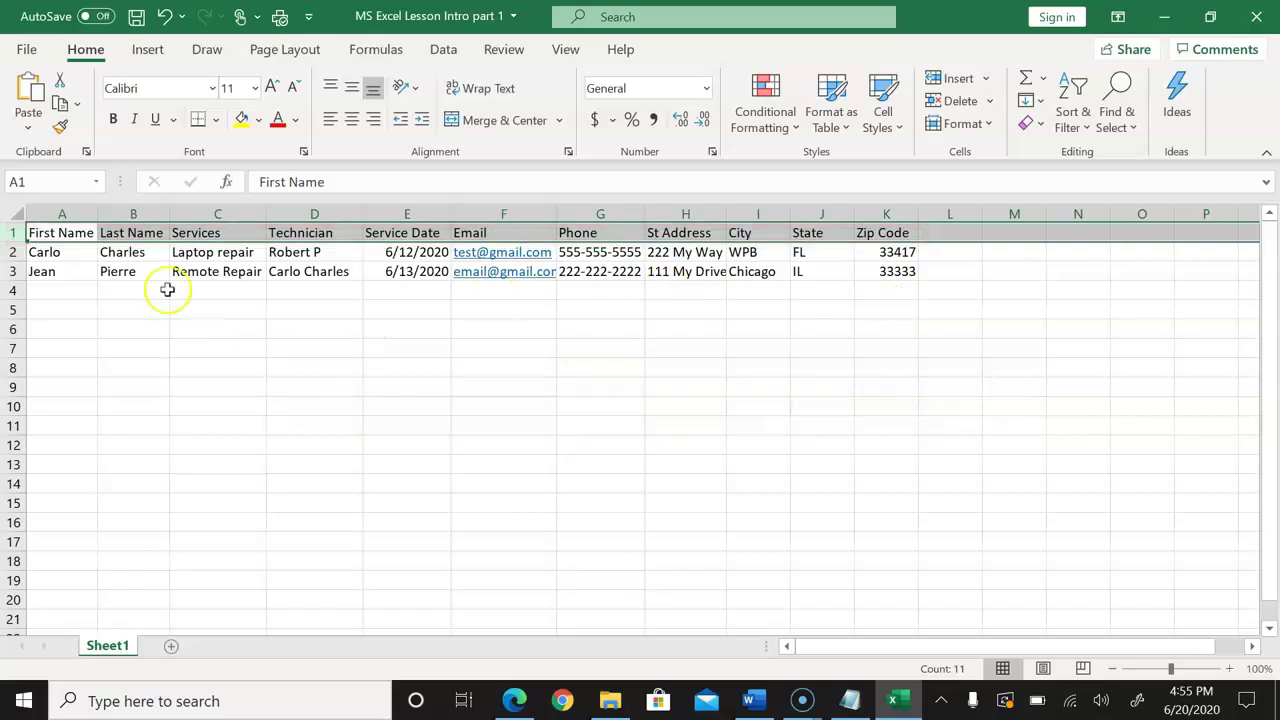
{"action": "left_click", "coordinate": [68, 258]}
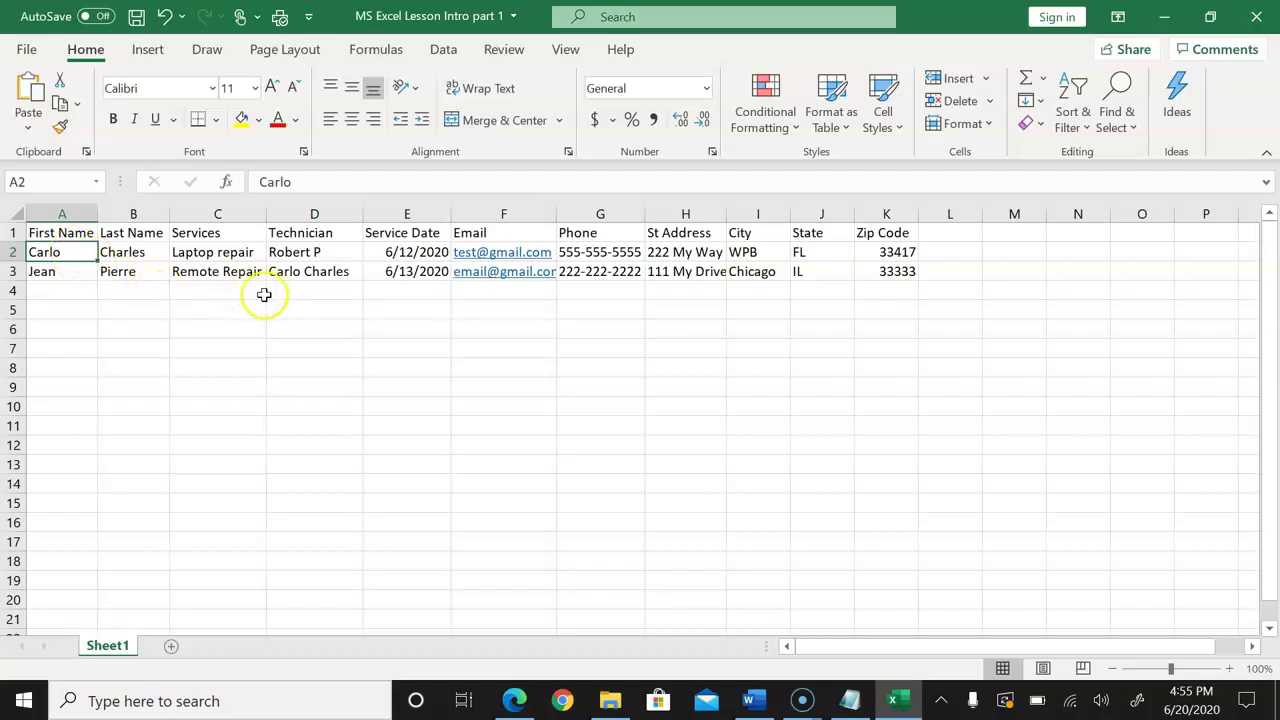
{"action": "left_click", "coordinate": [220, 271]}
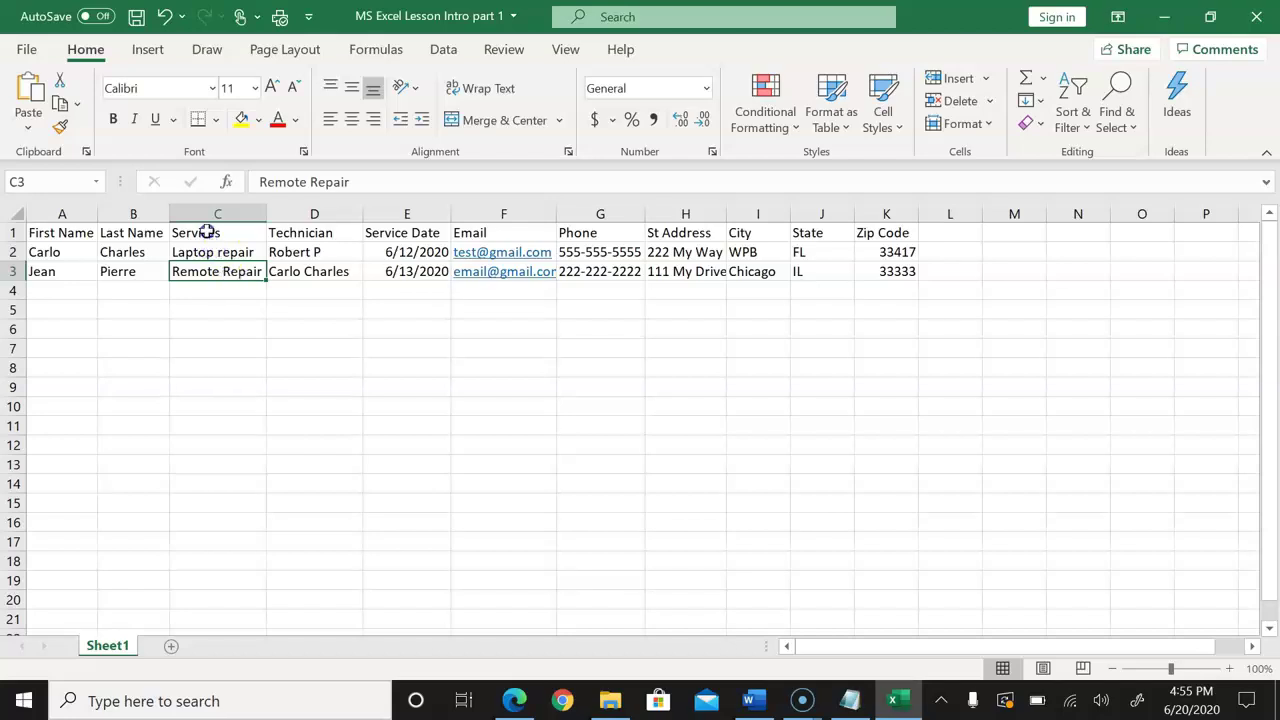
{"action": "left_click", "coordinate": [217, 236]}
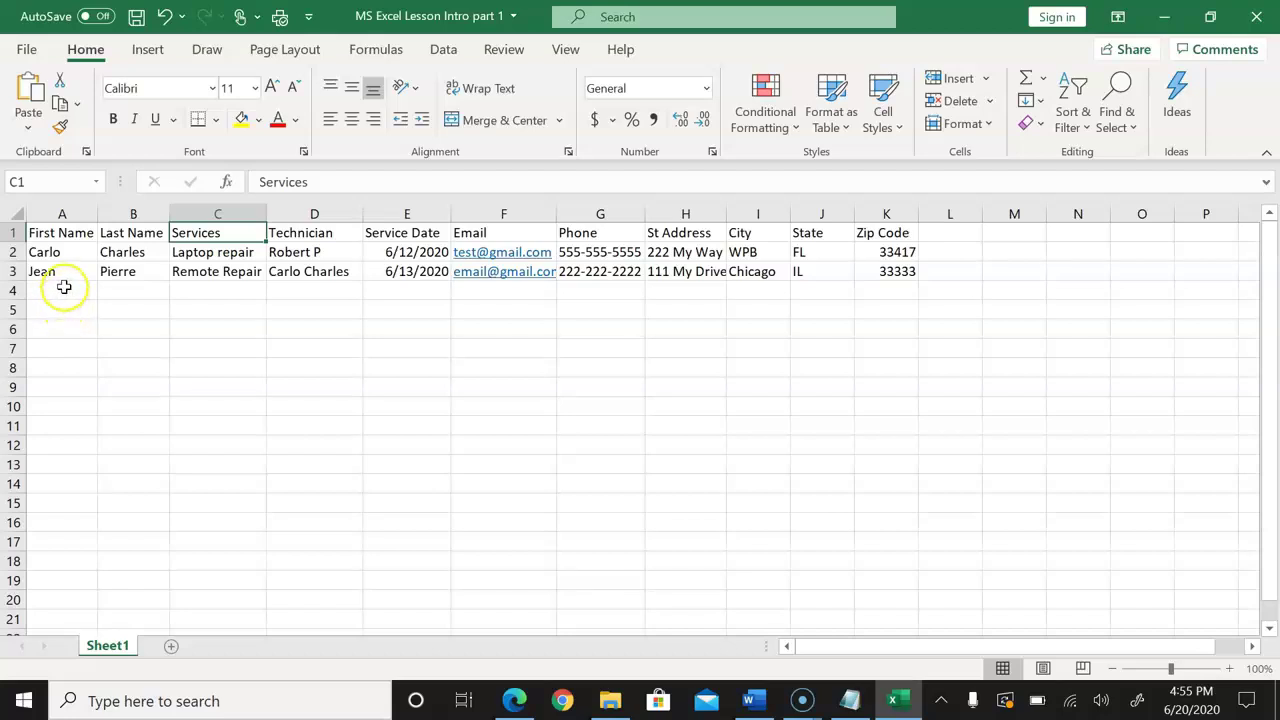
{"action": "left_click", "coordinate": [63, 288]}
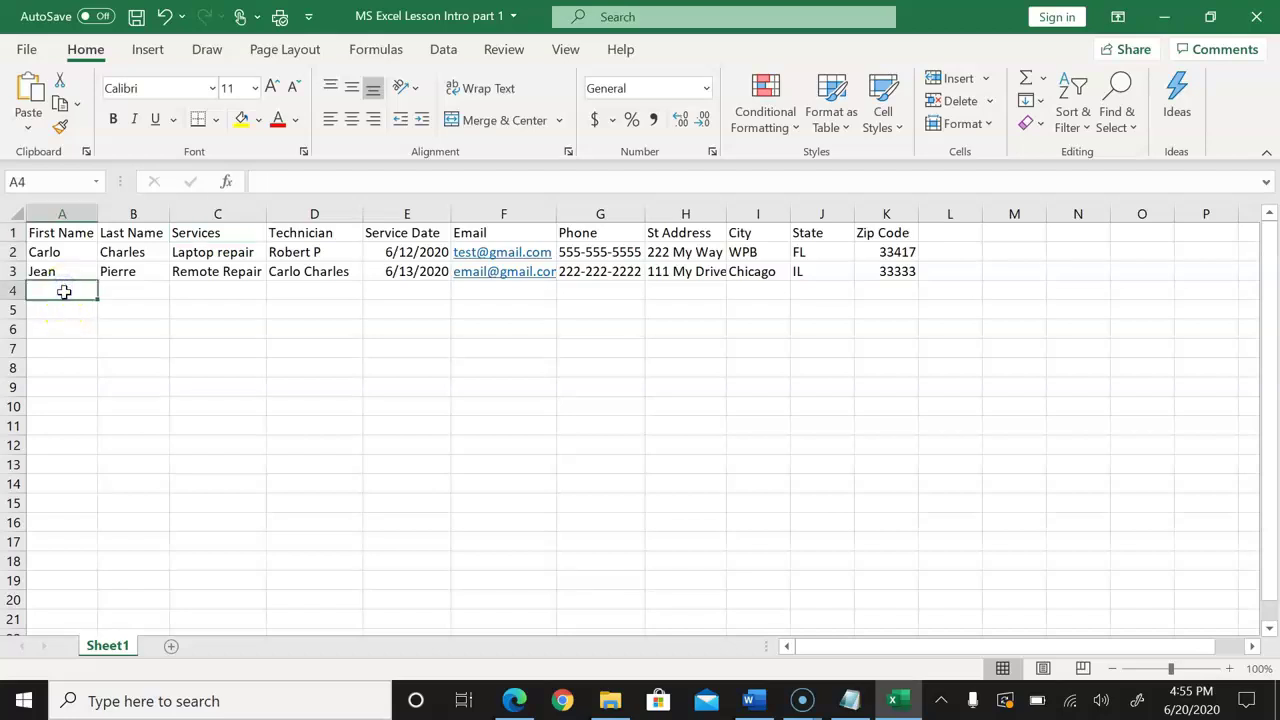
Step: Enter the new customer's first name in A4 and last name in B4
{"action": "left_click", "coordinate": [131, 293]}
{"action": "left_click", "coordinate": [60, 289]}
{"action": "left_click", "coordinate": [60, 289]}
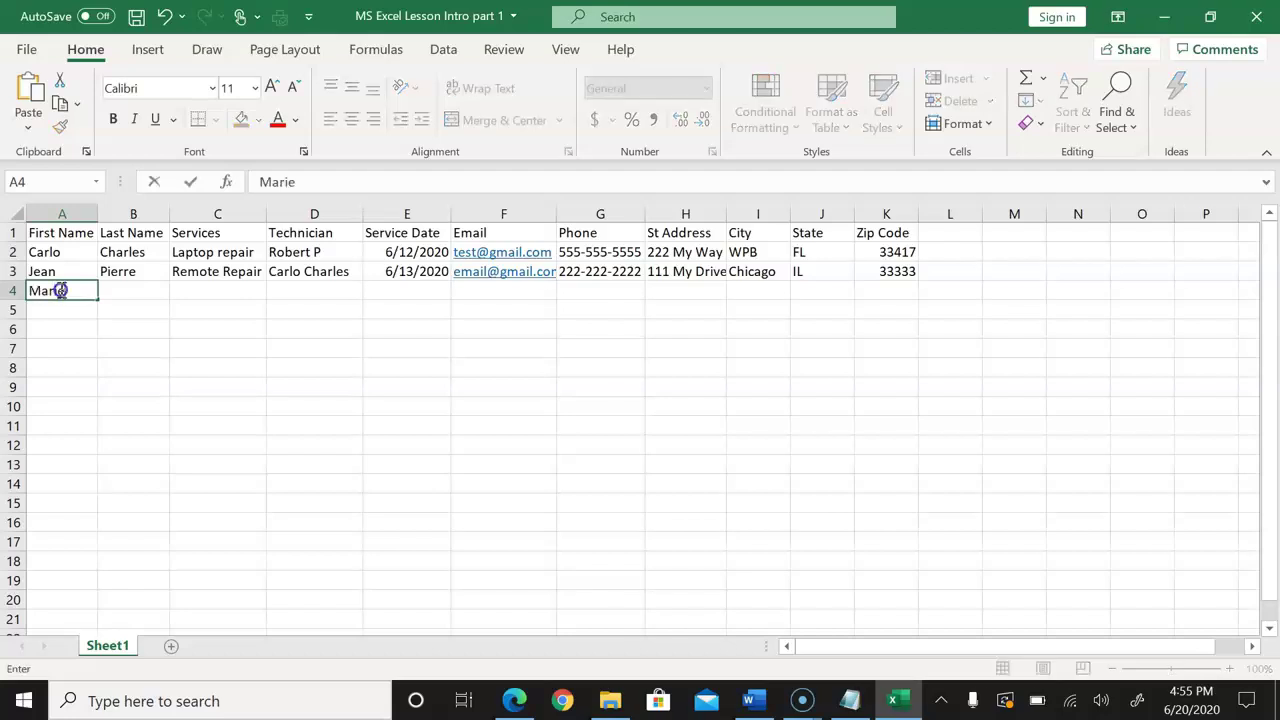
{"action": "left_click", "coordinate": [122, 297]}
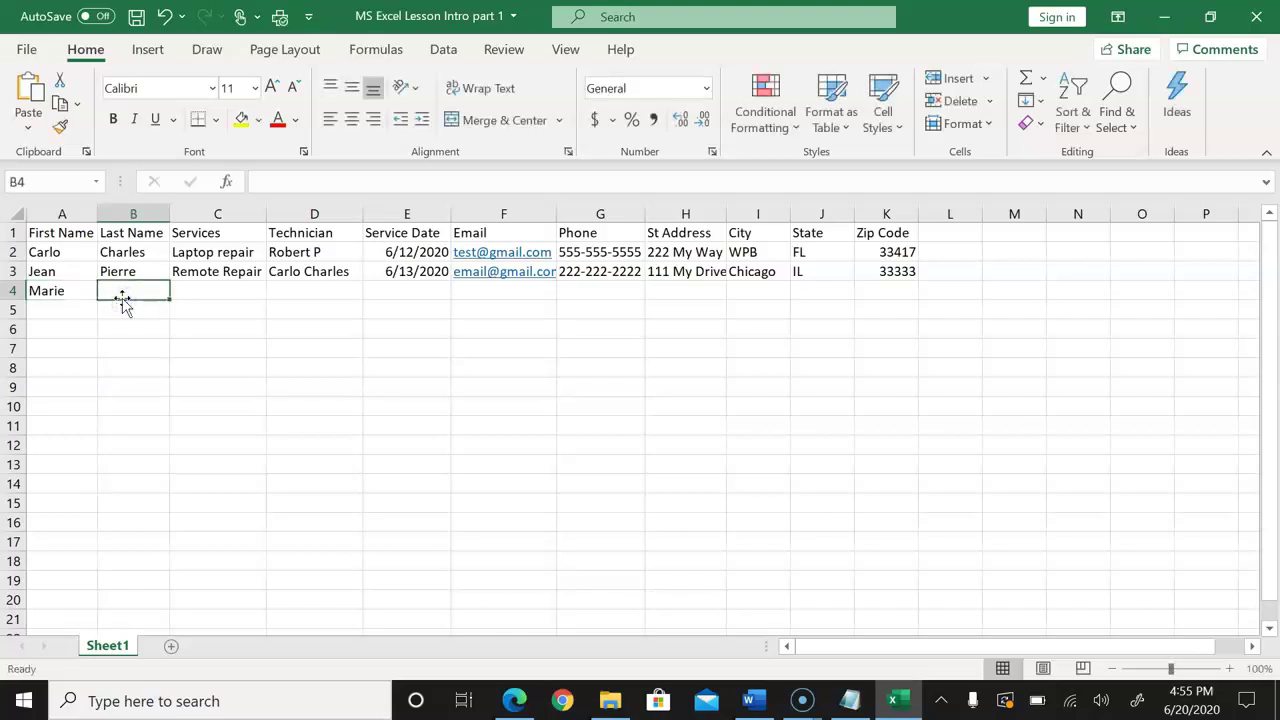
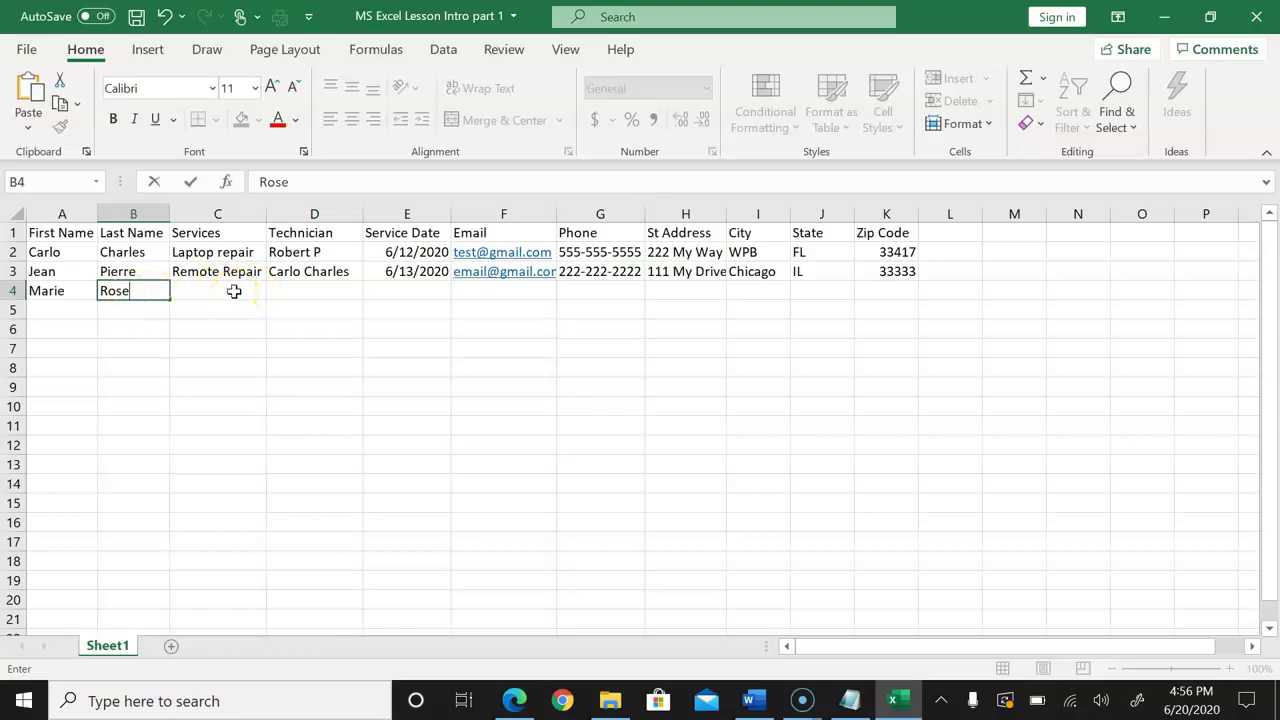
{"action": "left_click", "coordinate": [233, 290]}
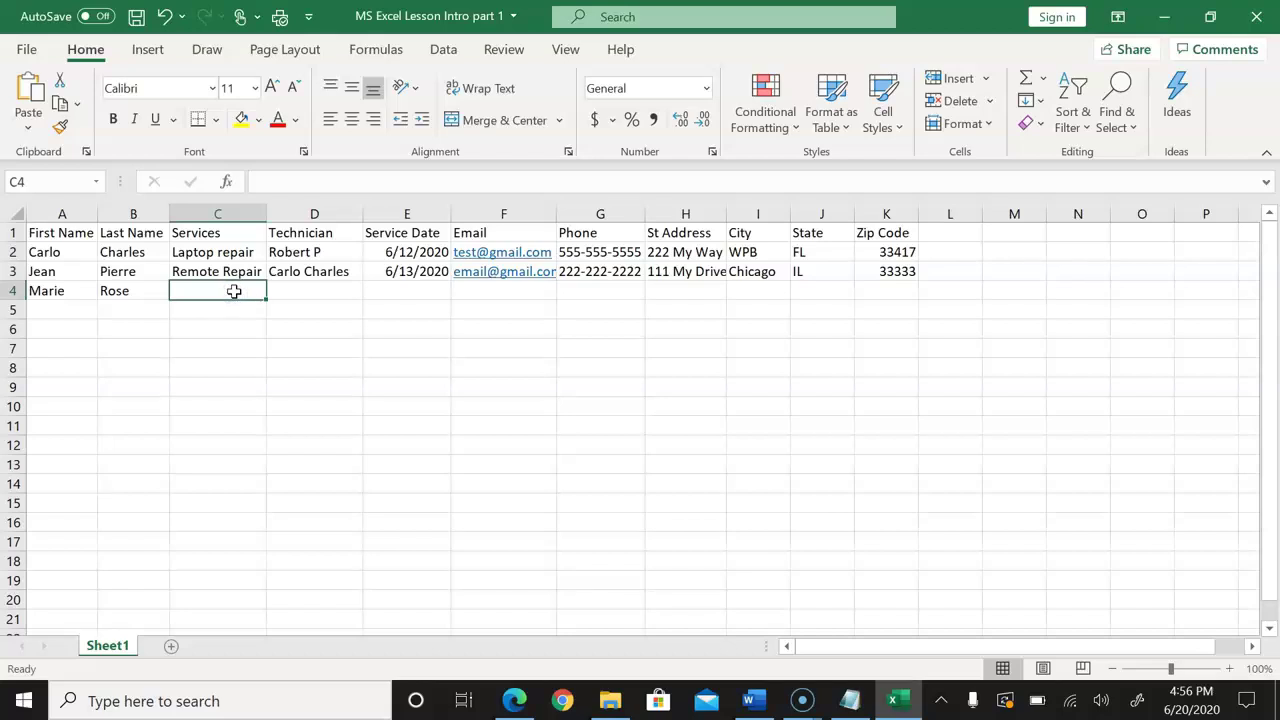
Step: Move between B4 and C4 with Tab and Enter, ending in Services cell C4
{"action": "left_click", "coordinate": [135, 290]}
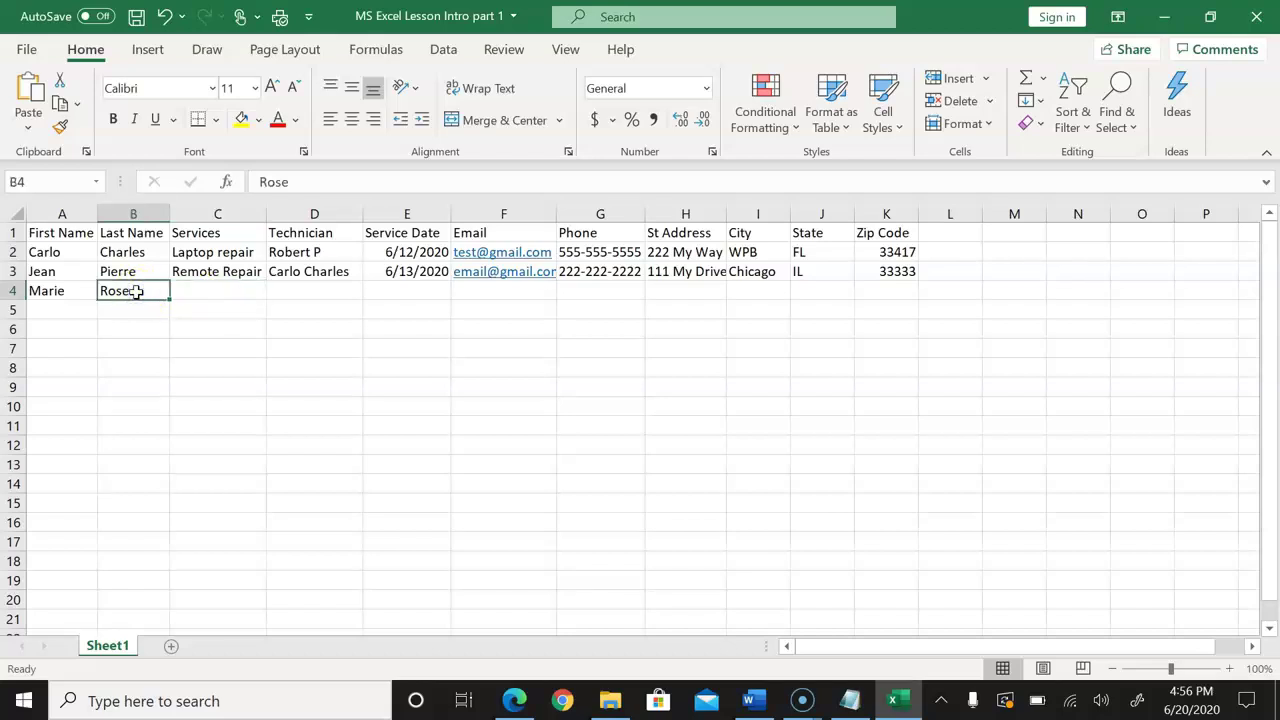
{"action": "key", "text": "Tab"}
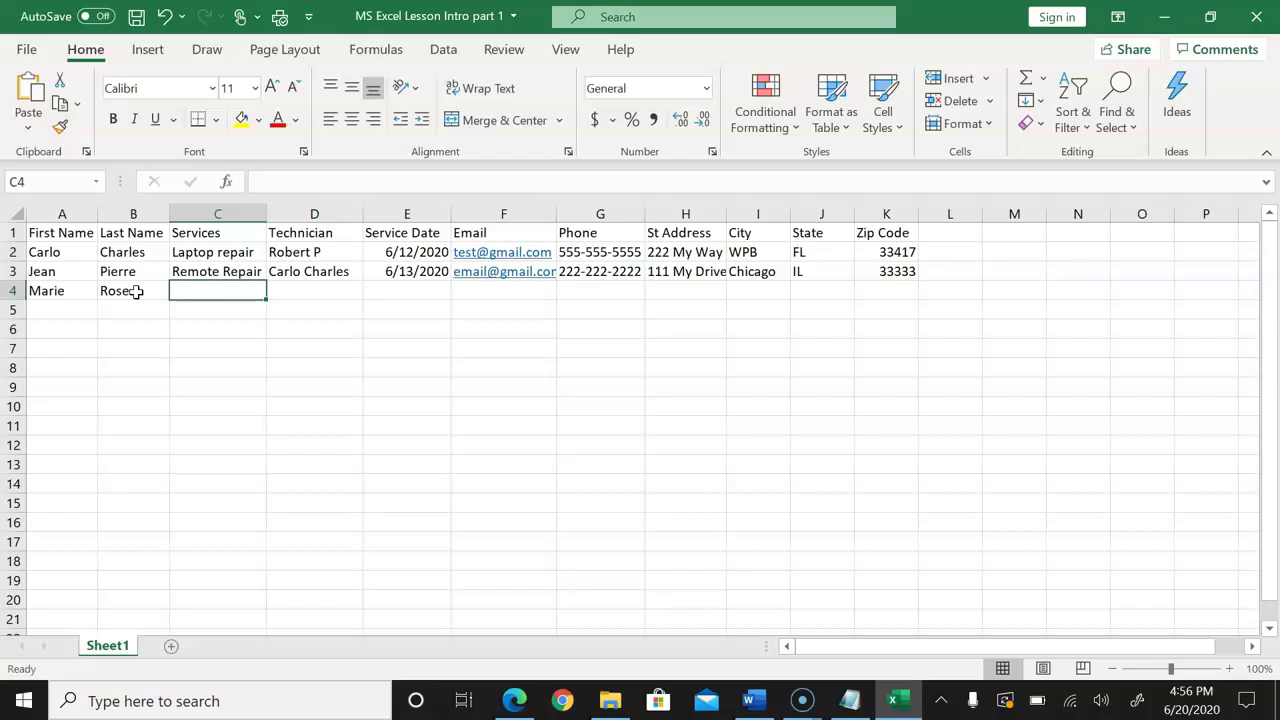
{"action": "left_click", "coordinate": [126, 298]}
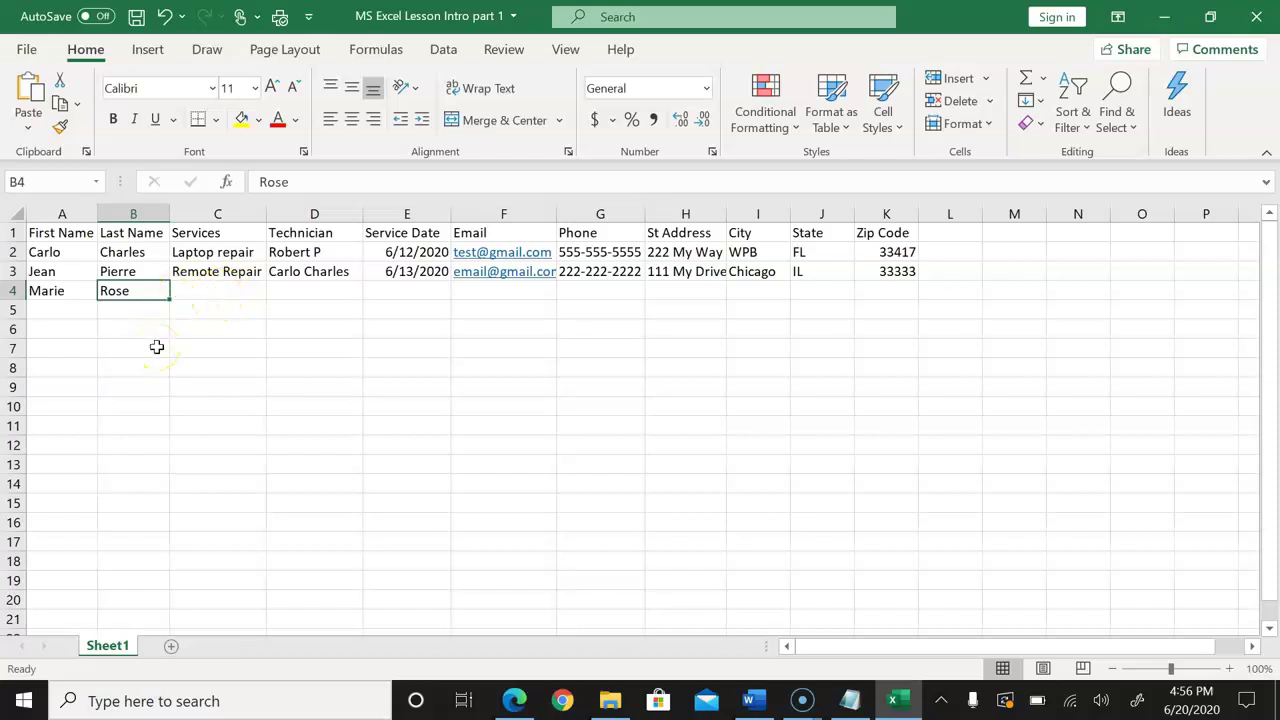
{"action": "key", "text": "Tab"}
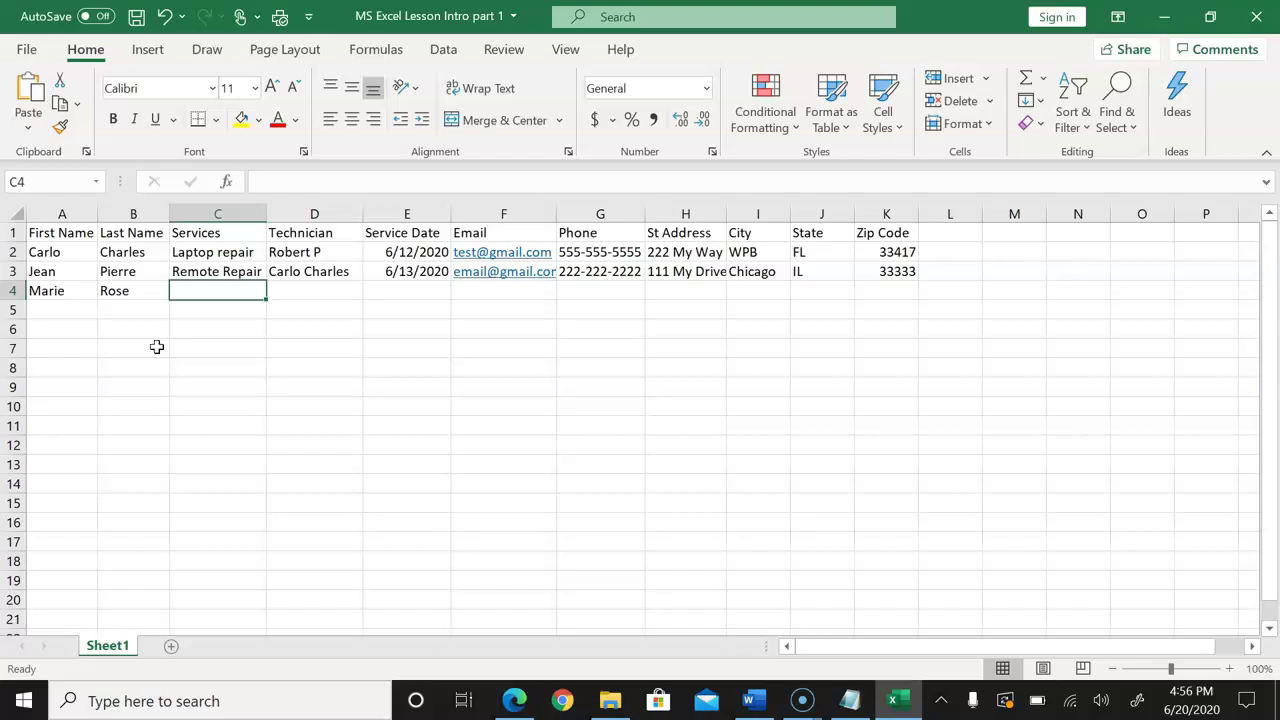
{"action": "left_click", "coordinate": [127, 291]}
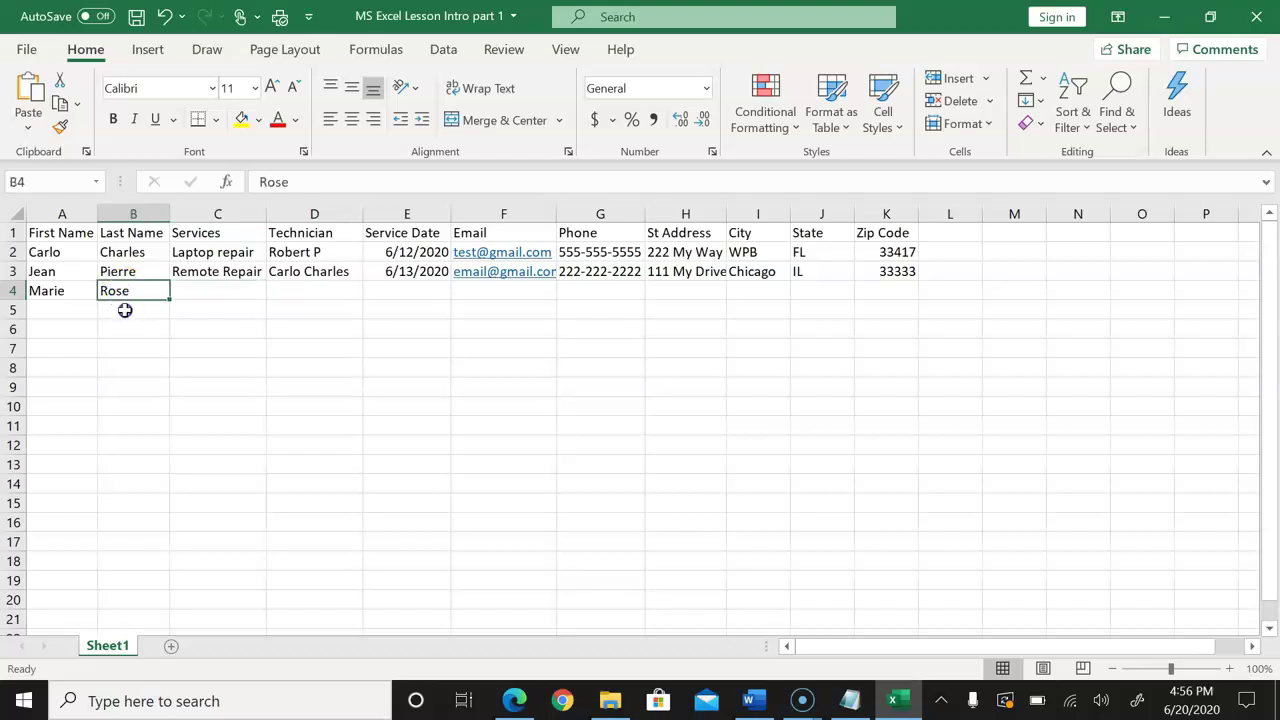
{"action": "left_click", "coordinate": [125, 310]}
{"action": "left_click", "coordinate": [128, 291]}
{"action": "key", "text": "Return"}
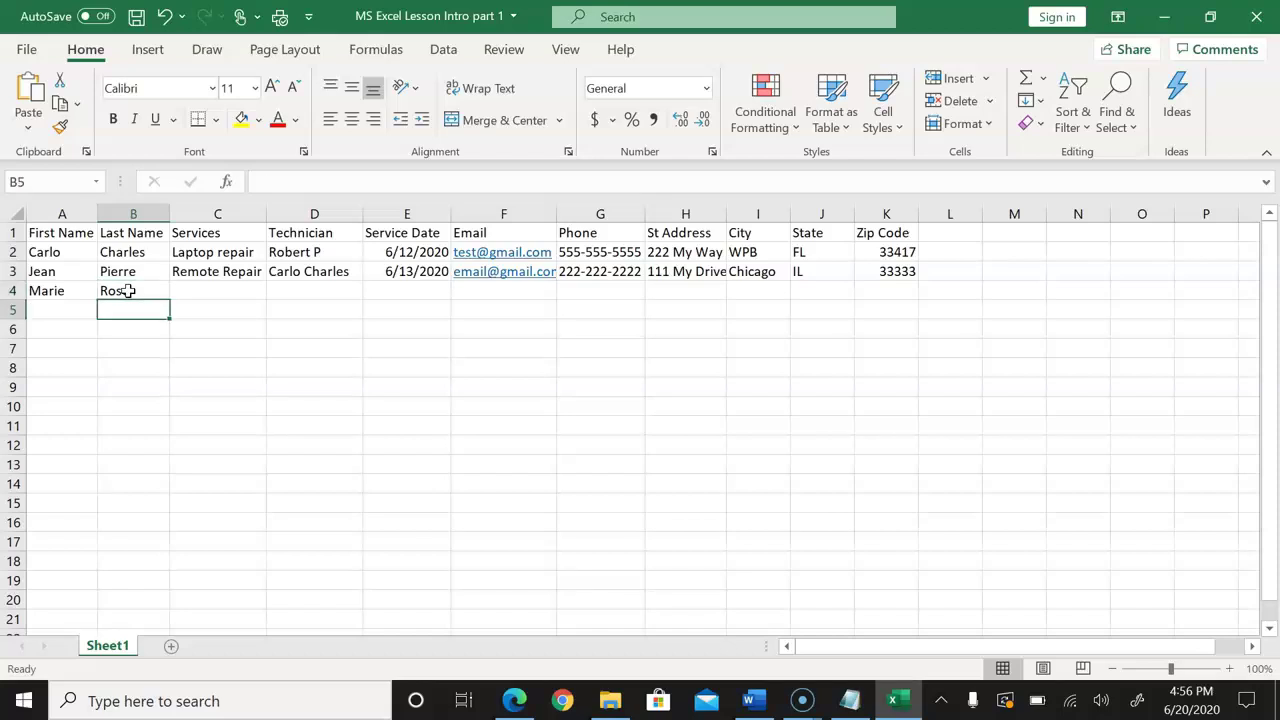
{"action": "left_click", "coordinate": [130, 307]}
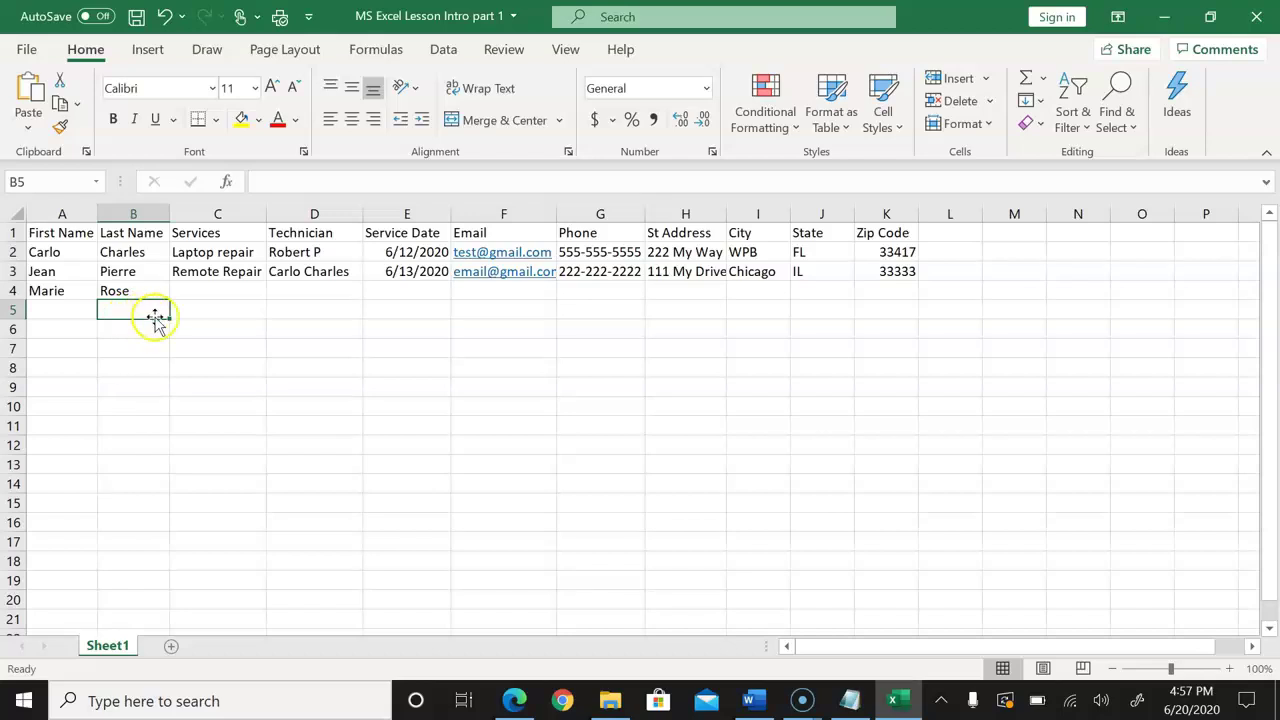
{"action": "left_click", "coordinate": [218, 294]}
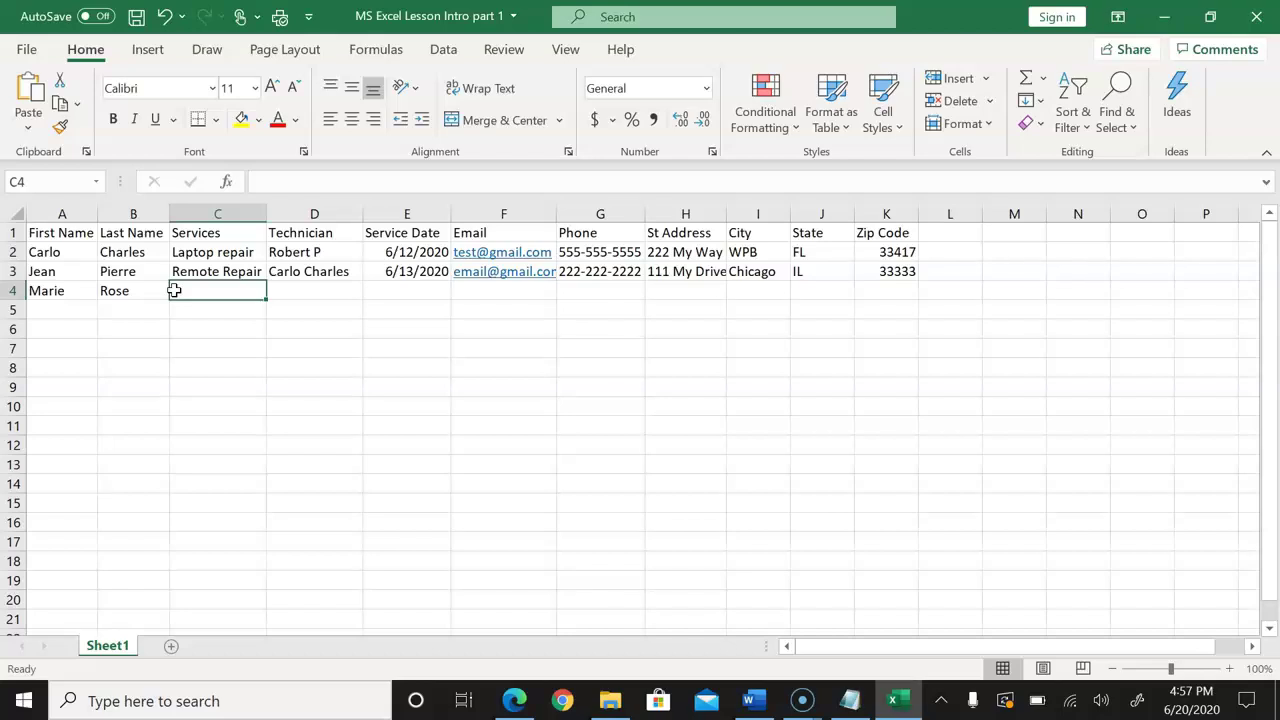
Step: Enter Software Sales in C4, the AutoComplete technician in D4, and 6/14/2020 in E4
{"action": "type", "text": "Software Sales"}
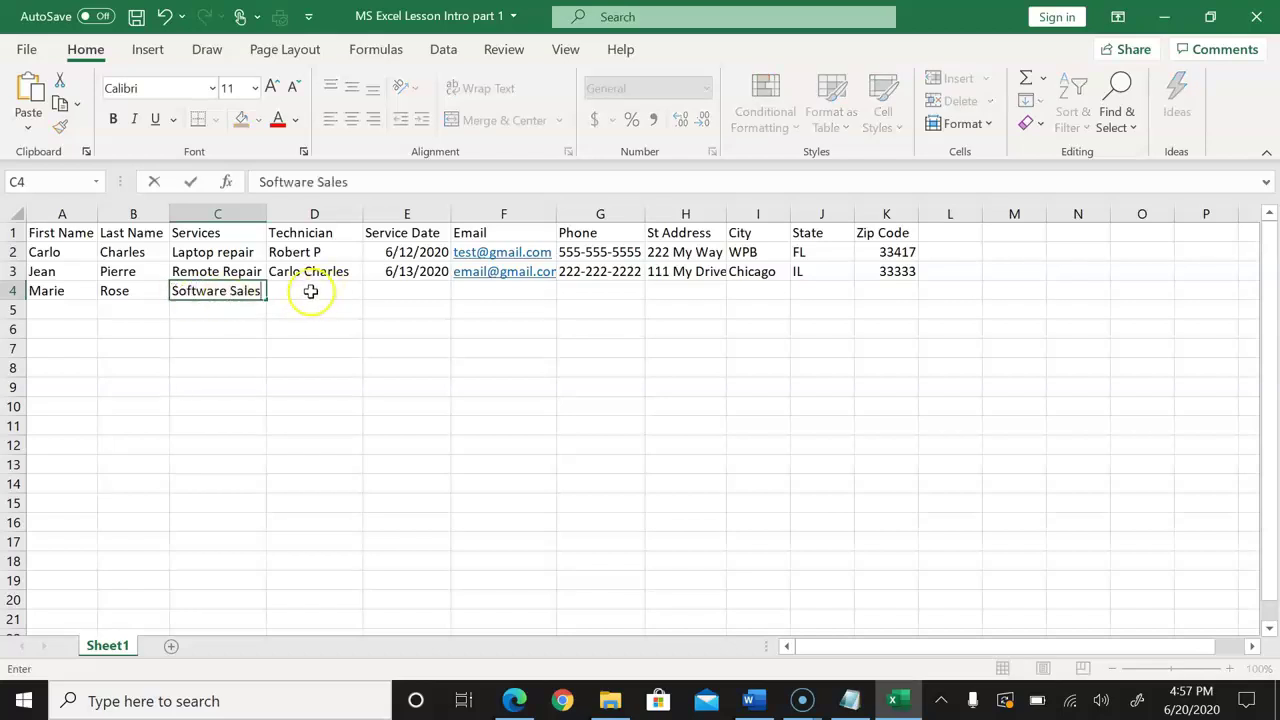
{"action": "left_click", "coordinate": [311, 291]}
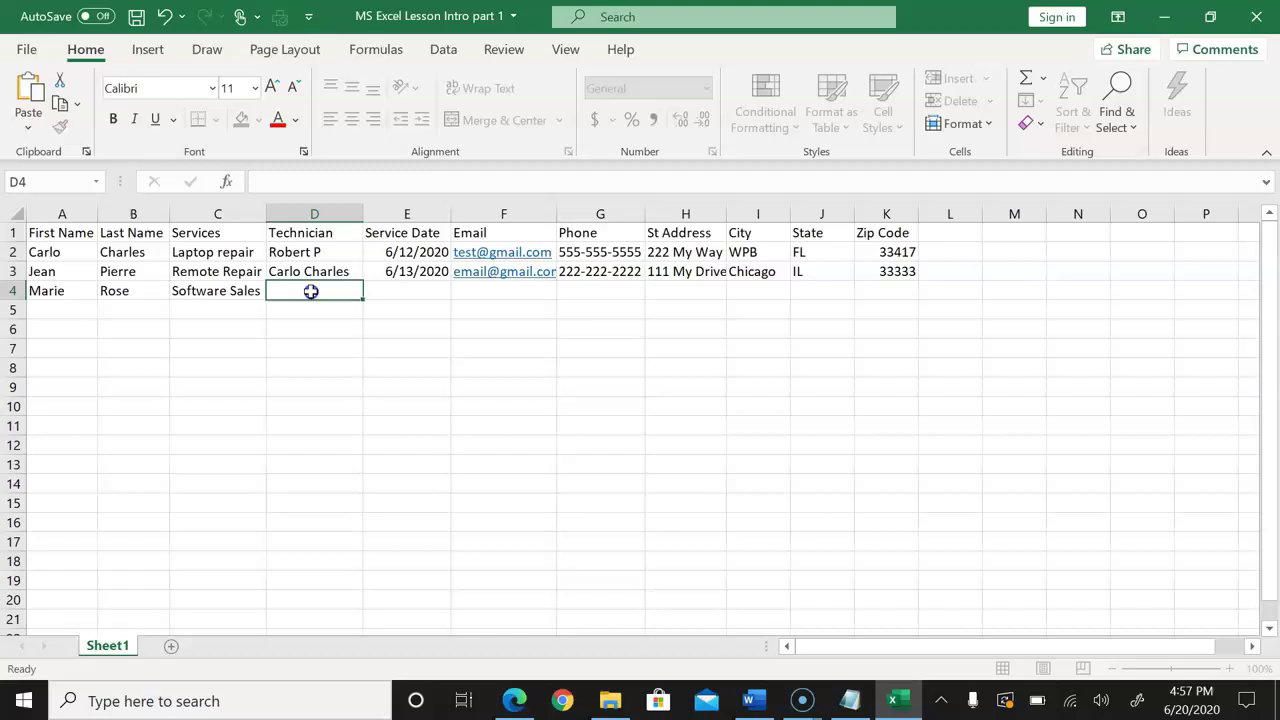
{"action": "left_click", "coordinate": [420, 299]}
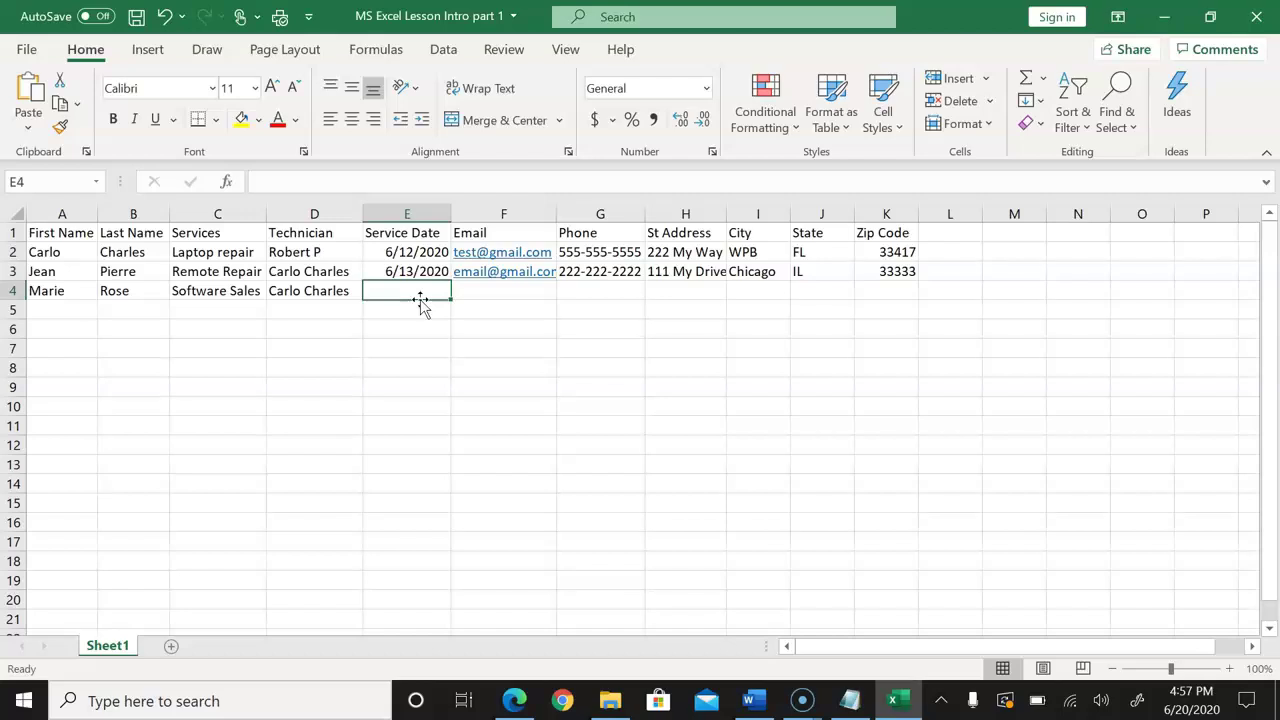
{"action": "type", "text": "6/1"}
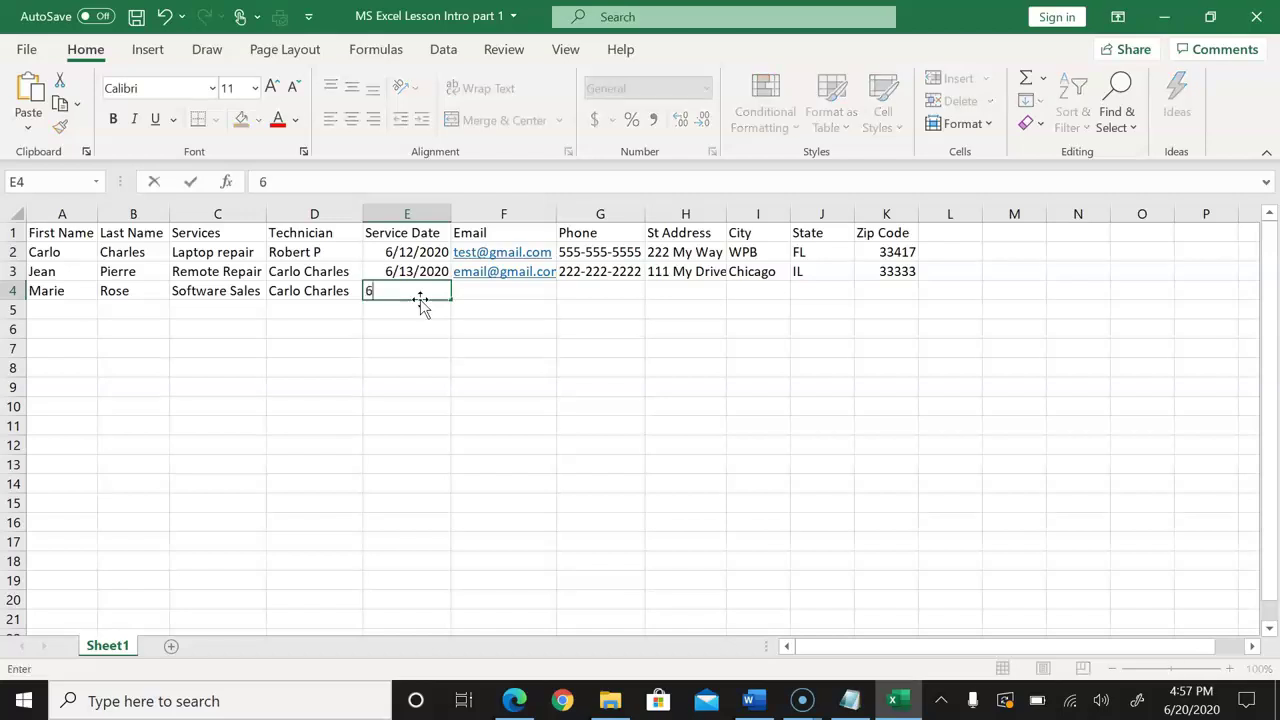
{"action": "type", "text": "4/2020"}
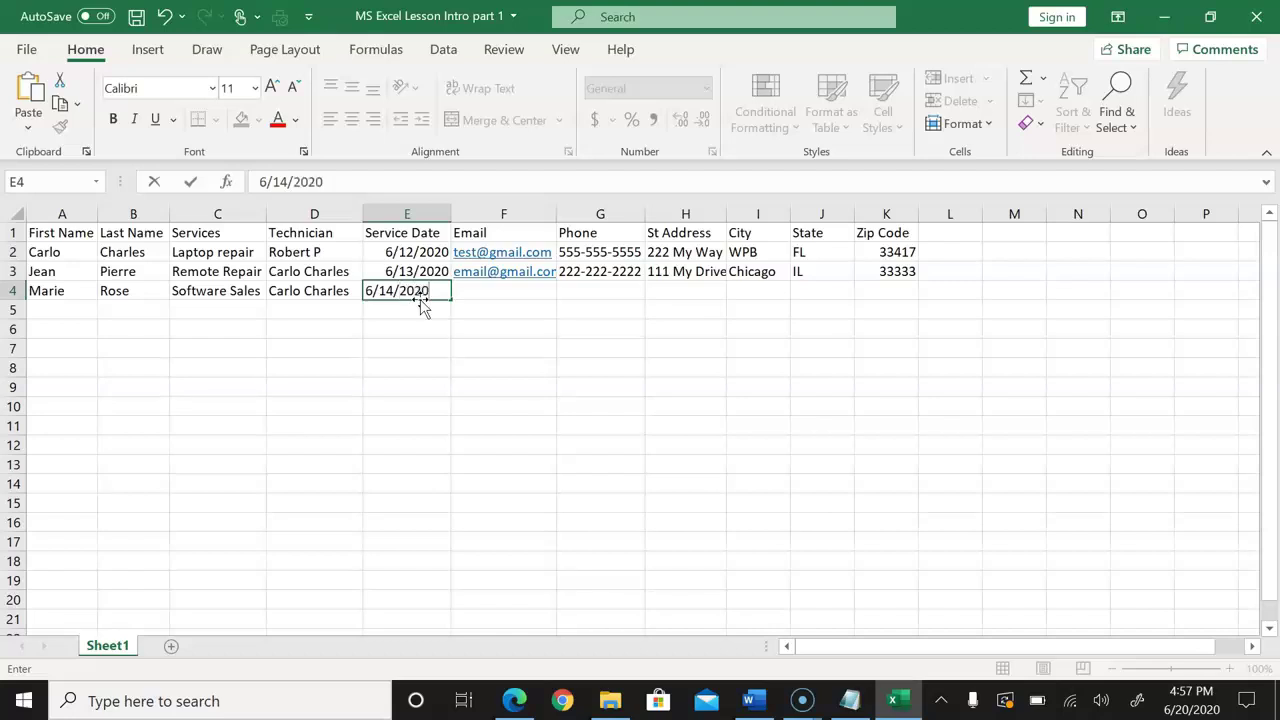
{"action": "left_click", "coordinate": [407, 311]}
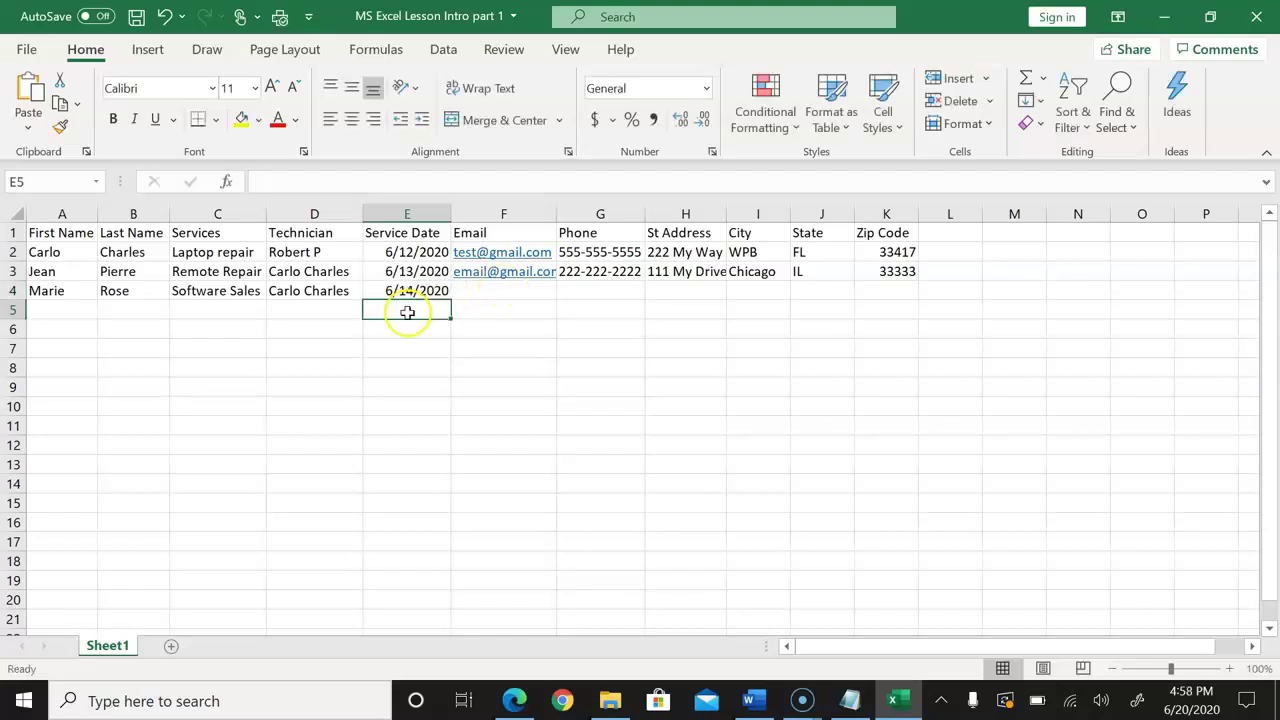
Step: Enter the customer's e-mail address in F4
{"action": "left_click", "coordinate": [483, 292]}
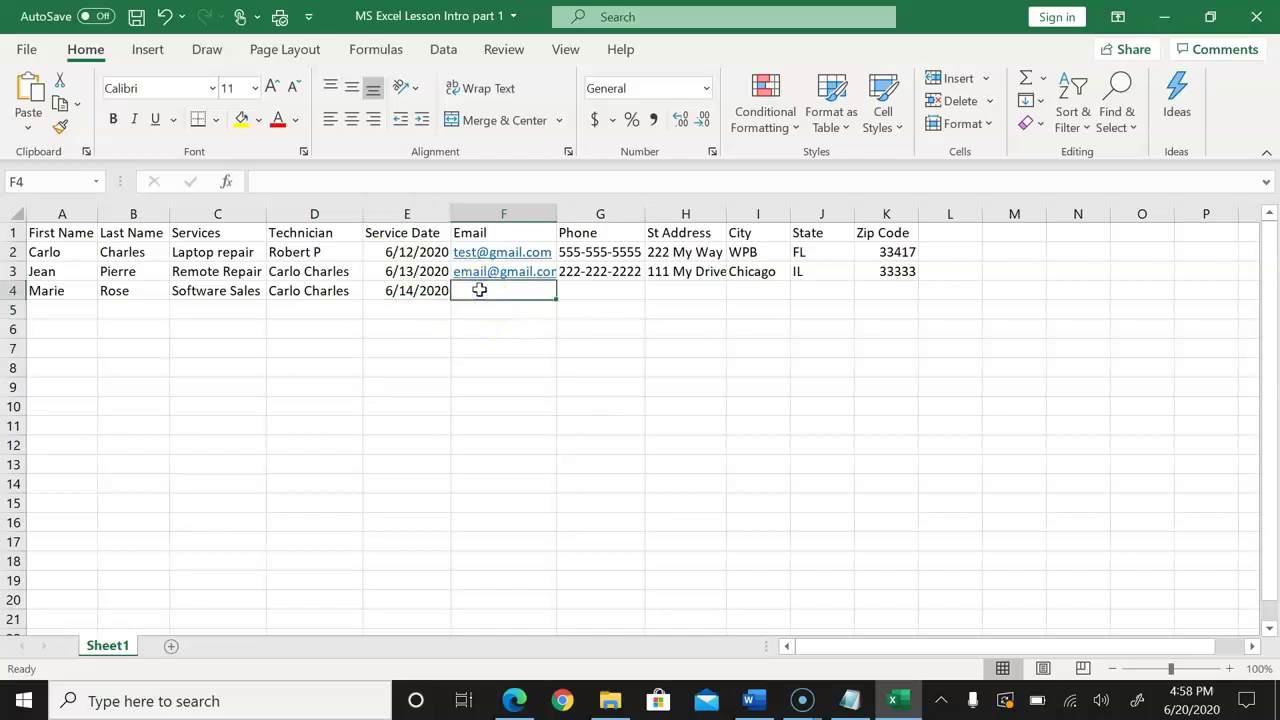
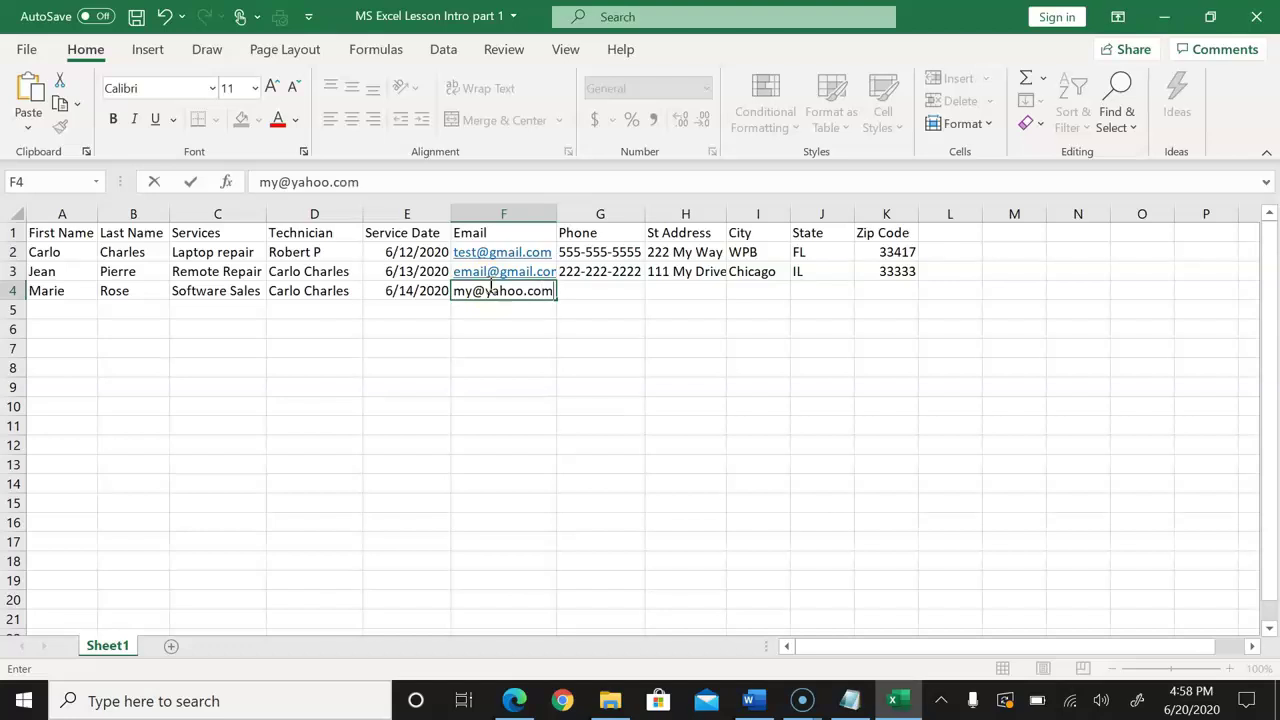
{"action": "left_click", "coordinate": [598, 296]}
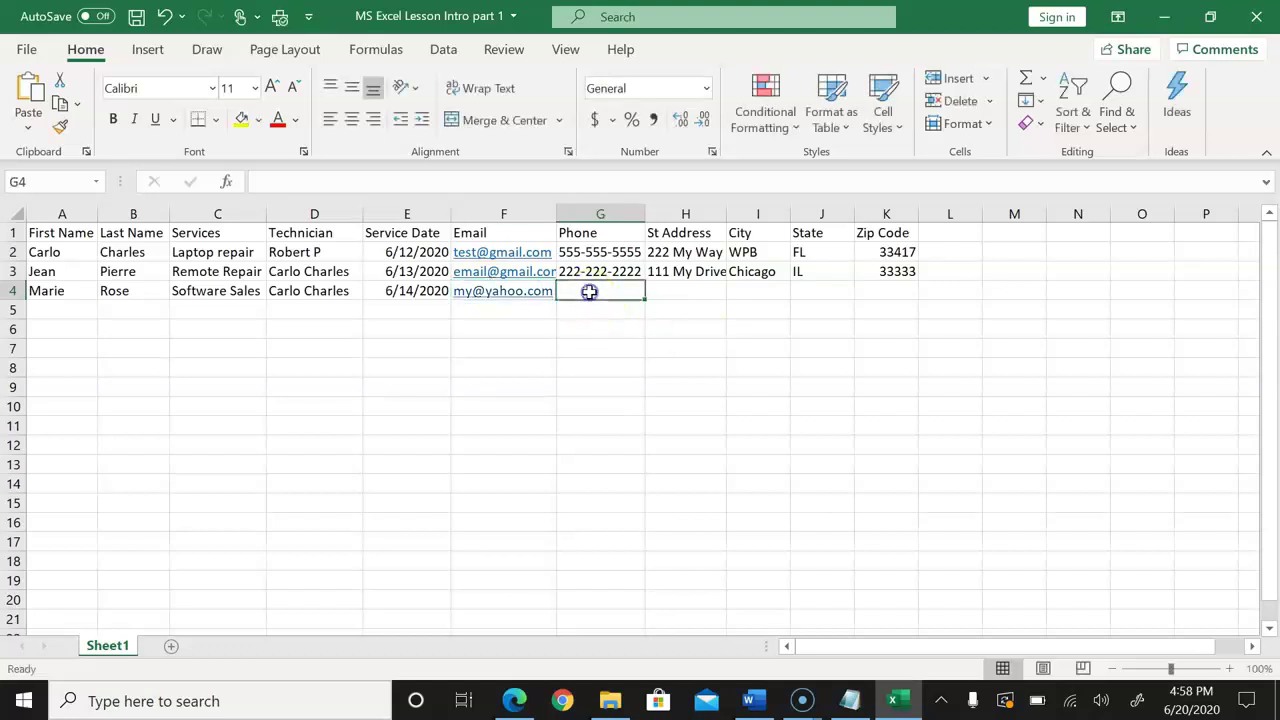
{"action": "left_click", "coordinate": [680, 293]}
{"action": "left_click", "coordinate": [598, 285]}
Step: Highlight the formula bar for G4, then select the Phone column and return to G4
{"action": "left_click", "coordinate": [320, 179]}
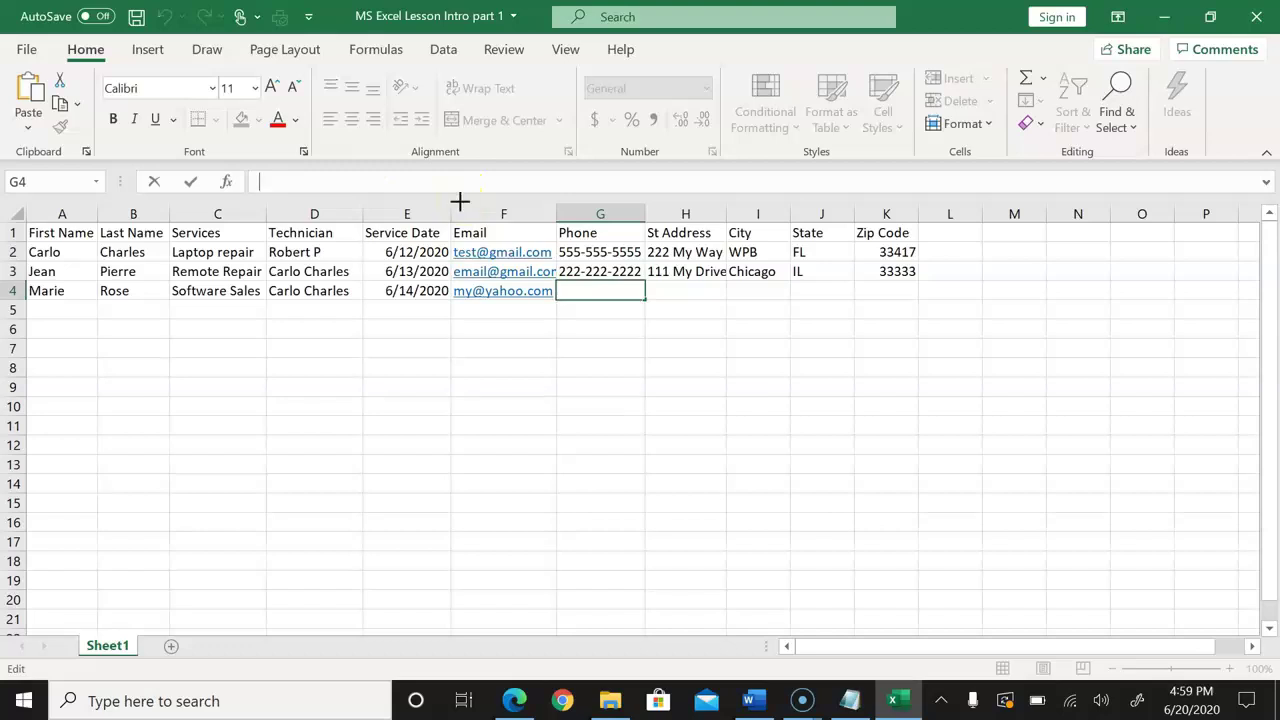
{"action": "mouse_move", "coordinate": [255, 166]}
{"action": "left_mouse_down"}
{"action": "mouse_move", "coordinate": [957, 157]}
{"action": "mouse_move", "coordinate": [1257, 178]}
{"action": "left_mouse_up"}
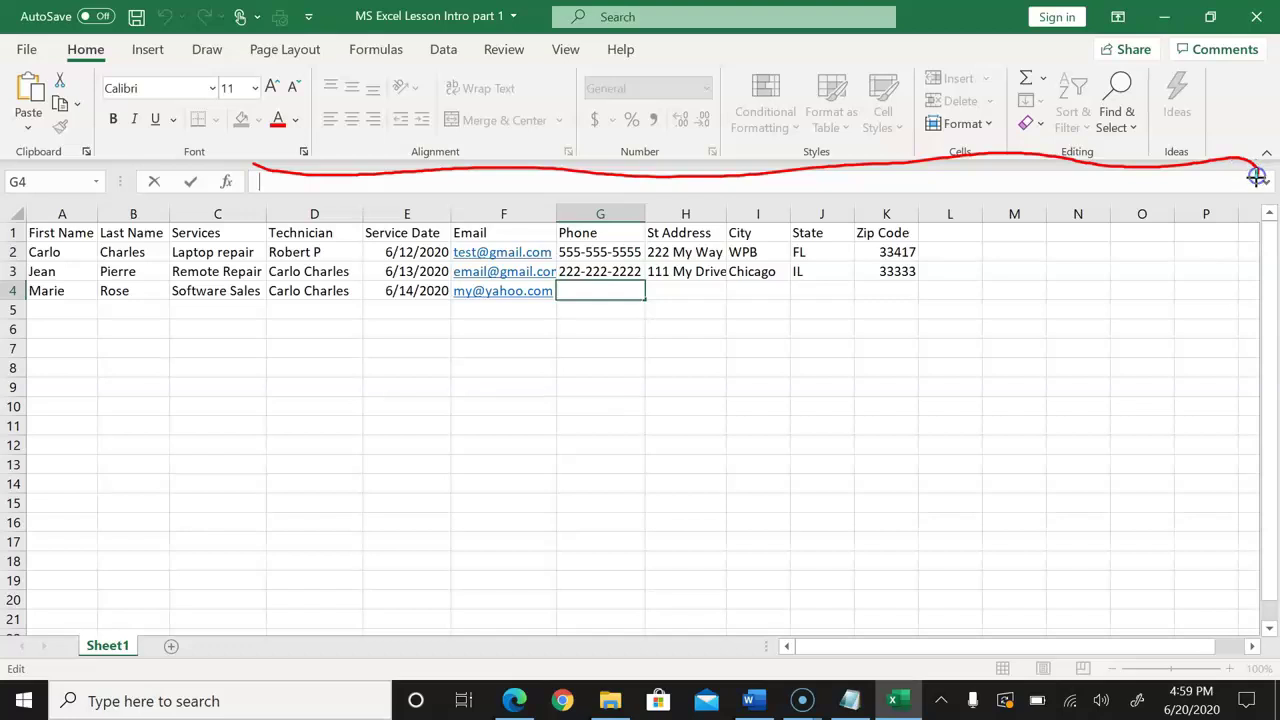
{"action": "mouse_move", "coordinate": [263, 171]}
{"action": "left_mouse_down"}
{"action": "mouse_move", "coordinate": [271, 200]}
{"action": "mouse_move", "coordinate": [1257, 184]}
{"action": "left_mouse_up"}
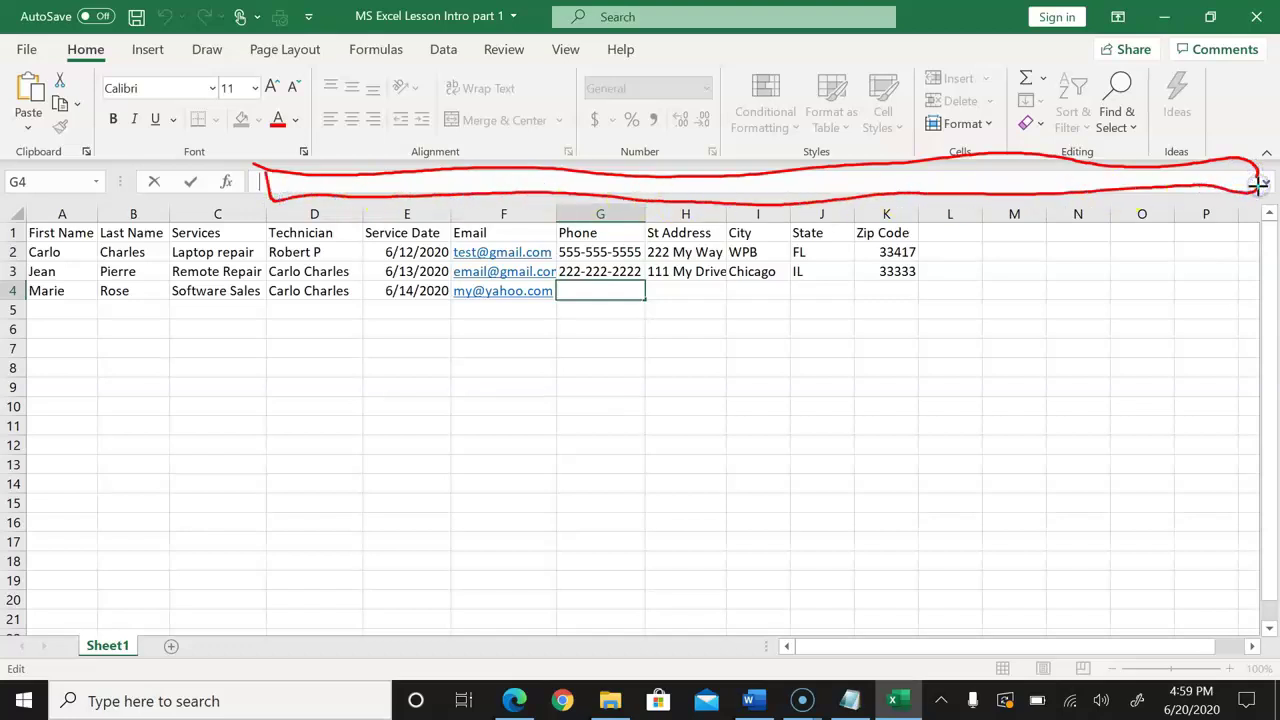
{"action": "key", "text": "Escape"}
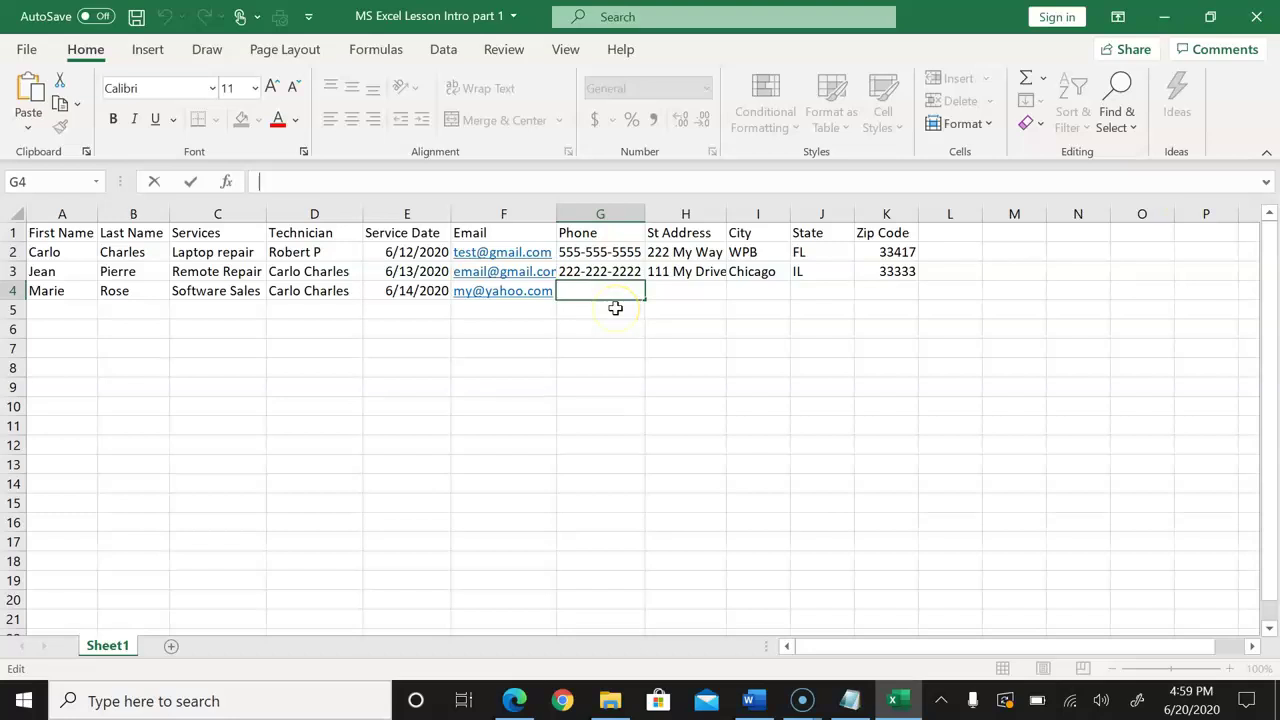
{"action": "left_click", "coordinate": [600, 212]}
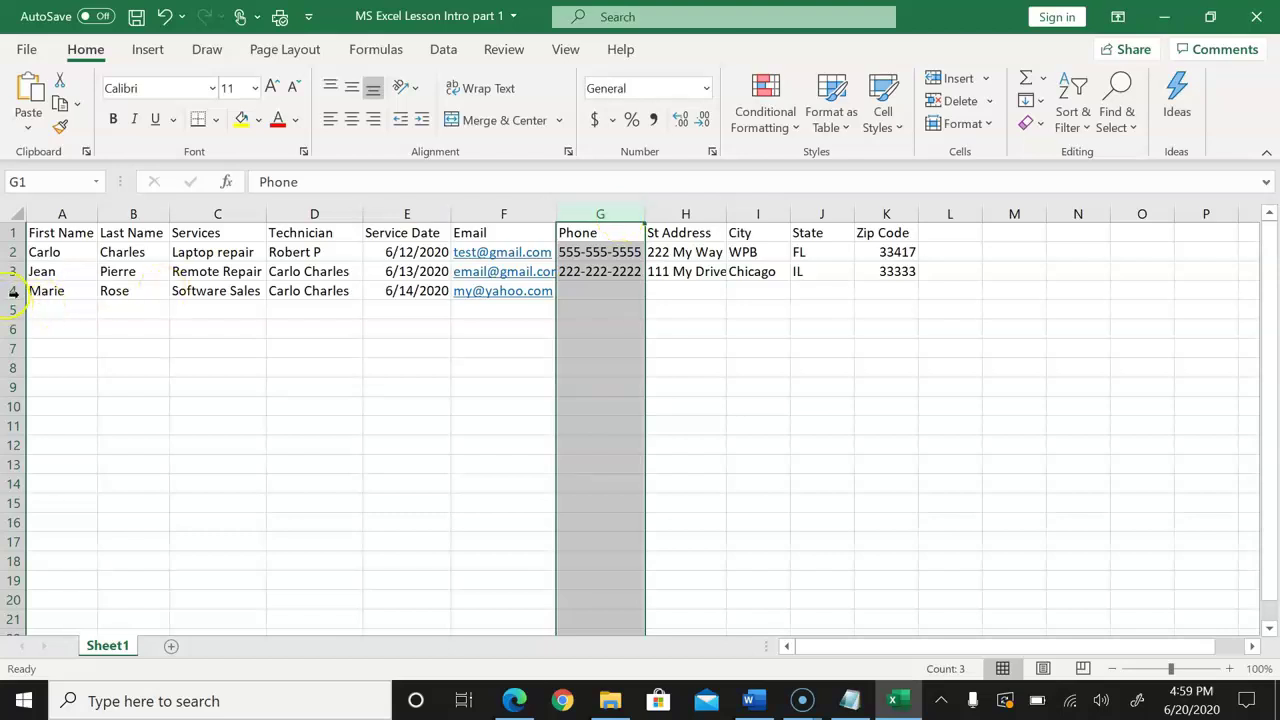
{"action": "left_click", "coordinate": [600, 289]}
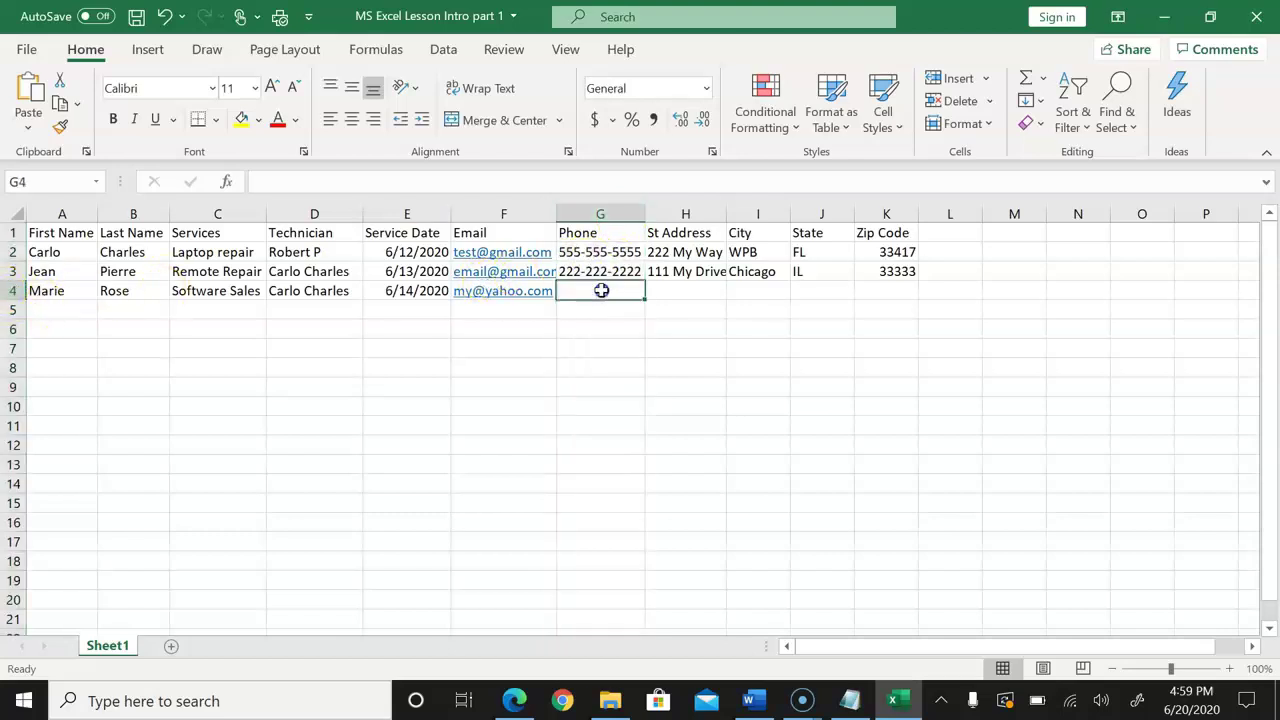
Step: Enter the customer's phone number in G4 through the formula bar
{"action": "left_click", "coordinate": [384, 183]}
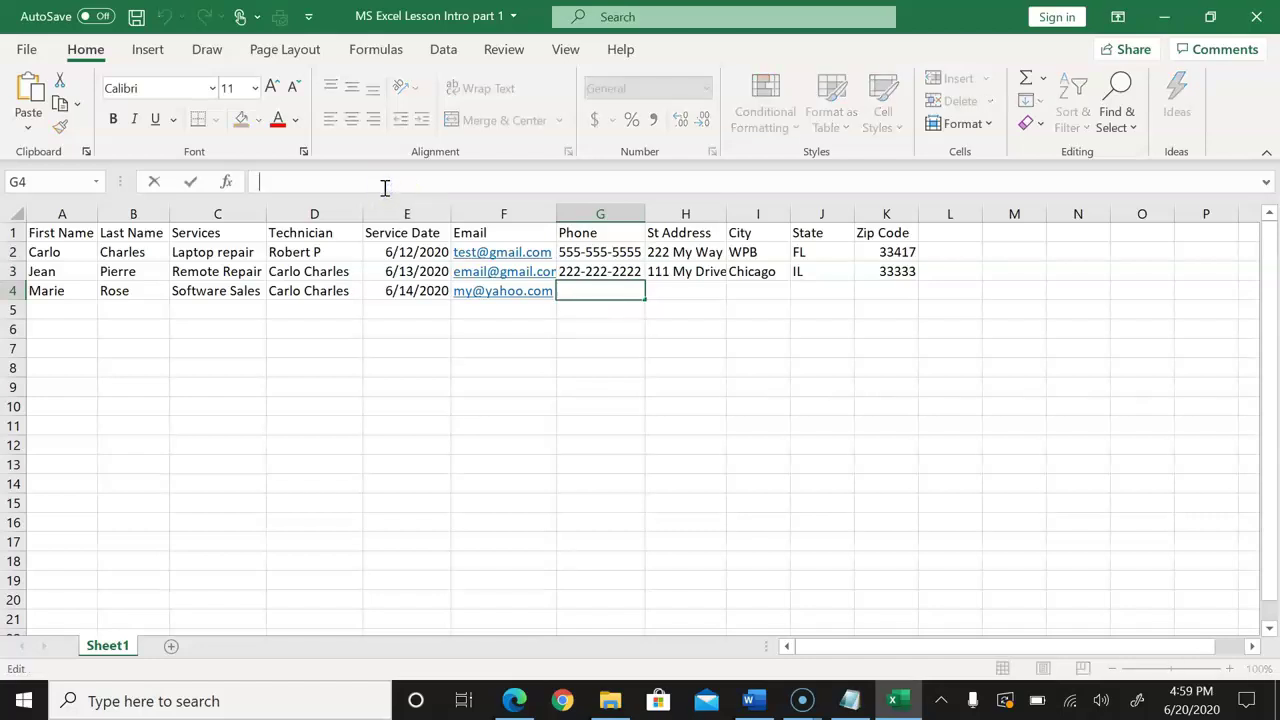
{"action": "left_click", "coordinate": [363, 187]}
{"action": "type", "text": "333-"}
{"action": "type", "text": "333-3333"}
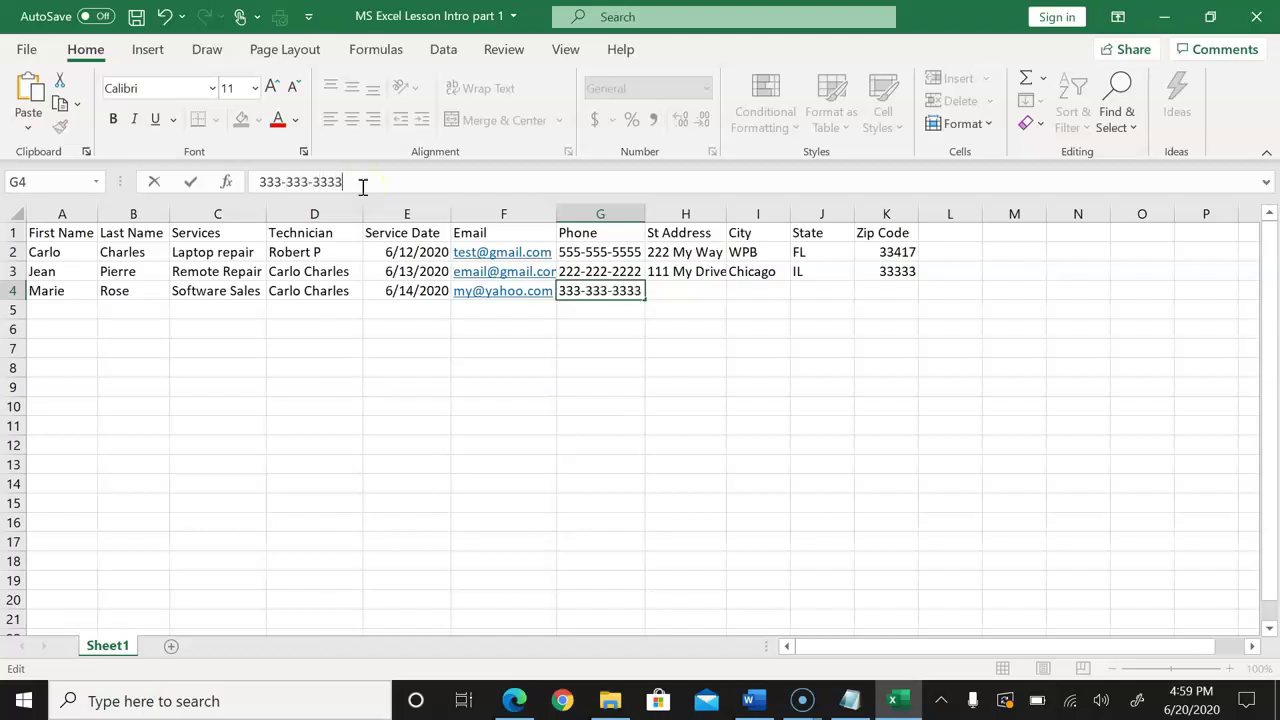
{"action": "key", "text": "ctrl+Return"}
{"action": "key", "text": "Return"}
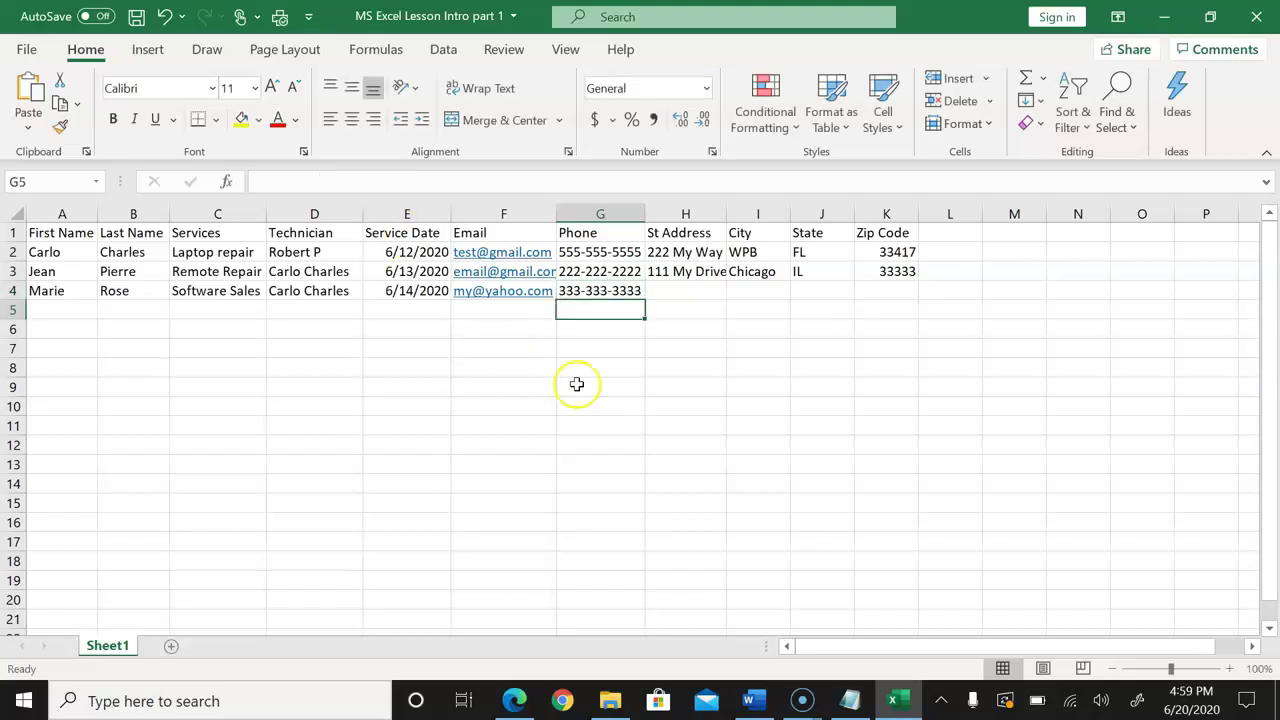
{"action": "left_click", "coordinate": [670, 290]}
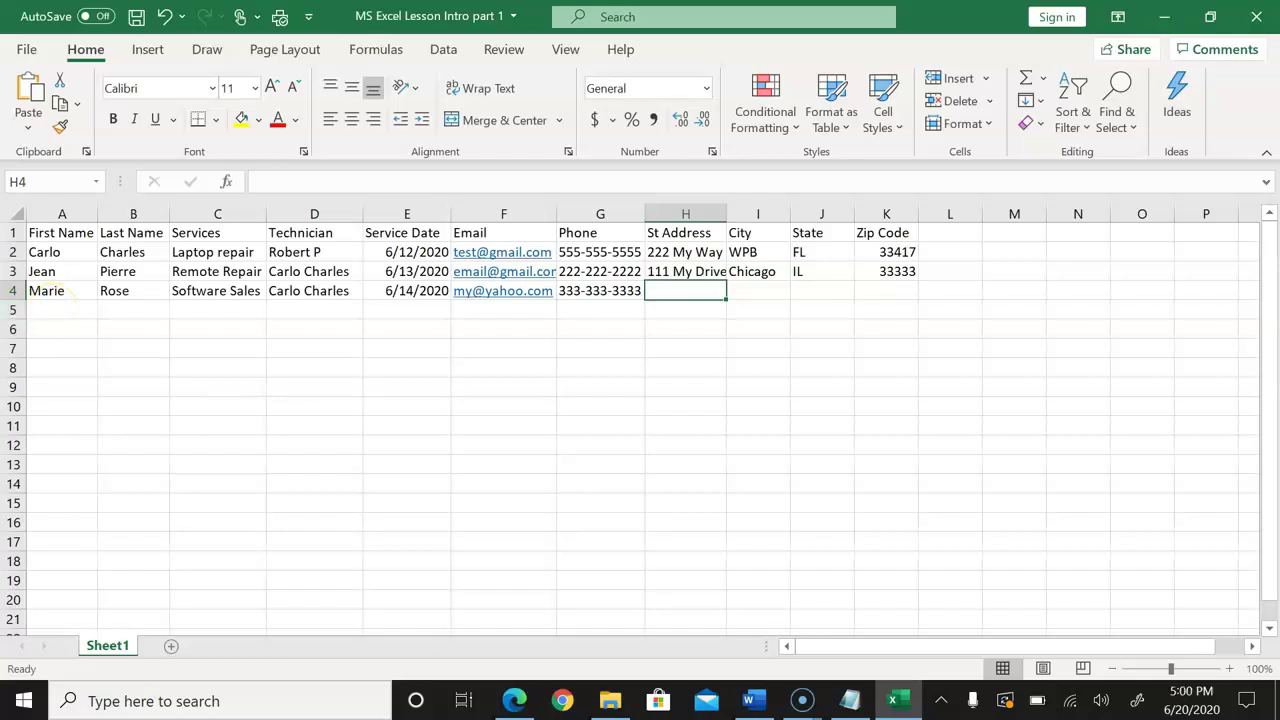
{"action": "left_click", "coordinate": [14, 290]}
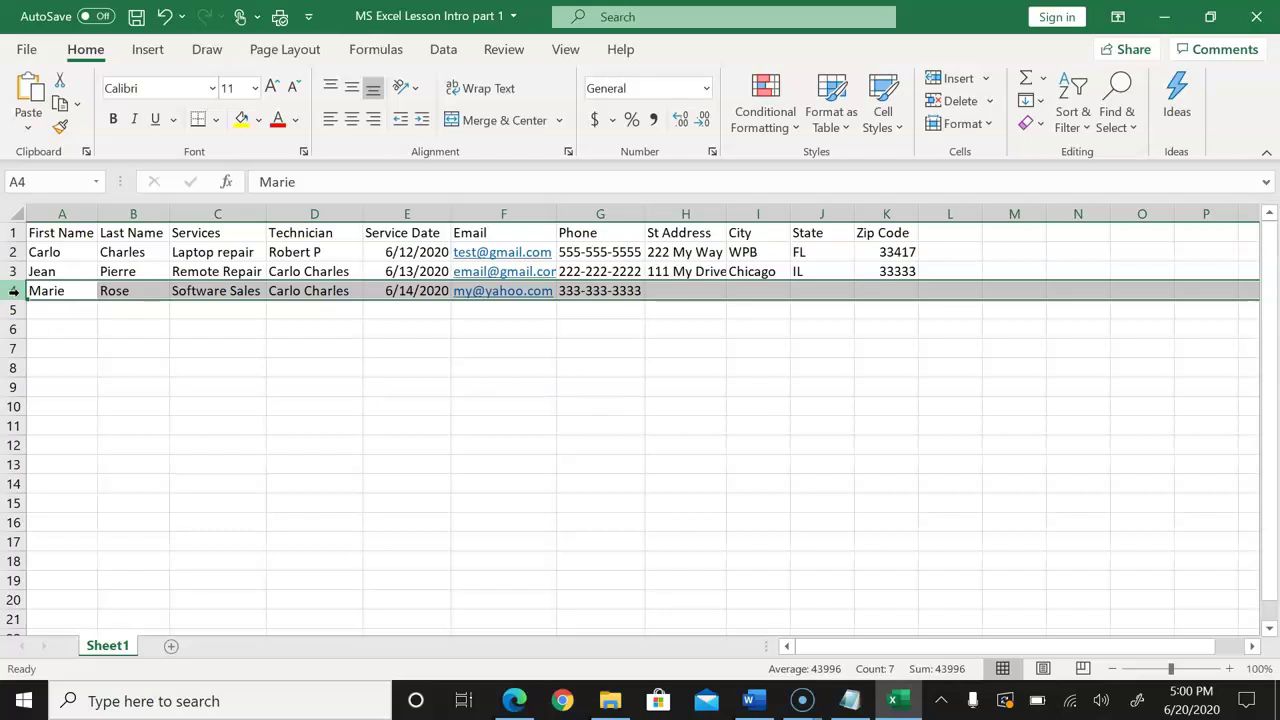
{"action": "mouse_move", "coordinate": [14, 290]}
{"action": "left_mouse_down"}
{"action": "mouse_move", "coordinate": [14, 310]}
{"action": "mouse_move", "coordinate": [14, 290]}
{"action": "left_mouse_up"}
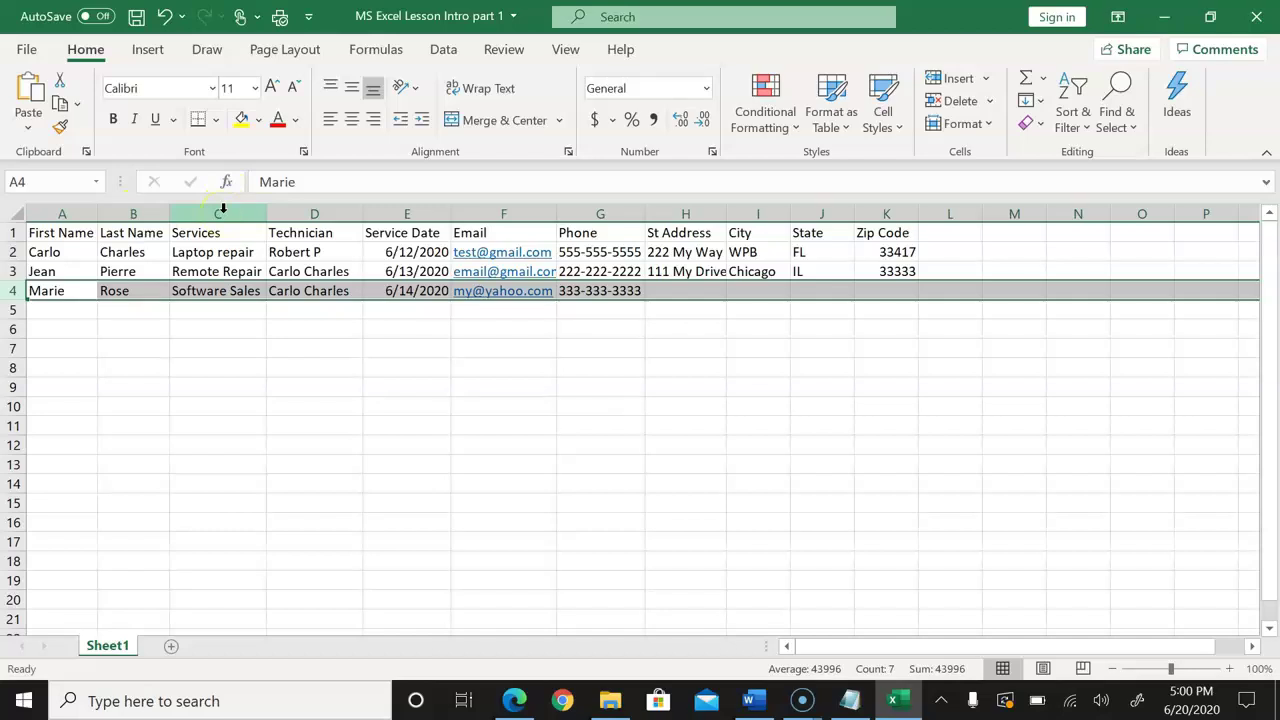
{"action": "left_click", "coordinate": [222, 208]}
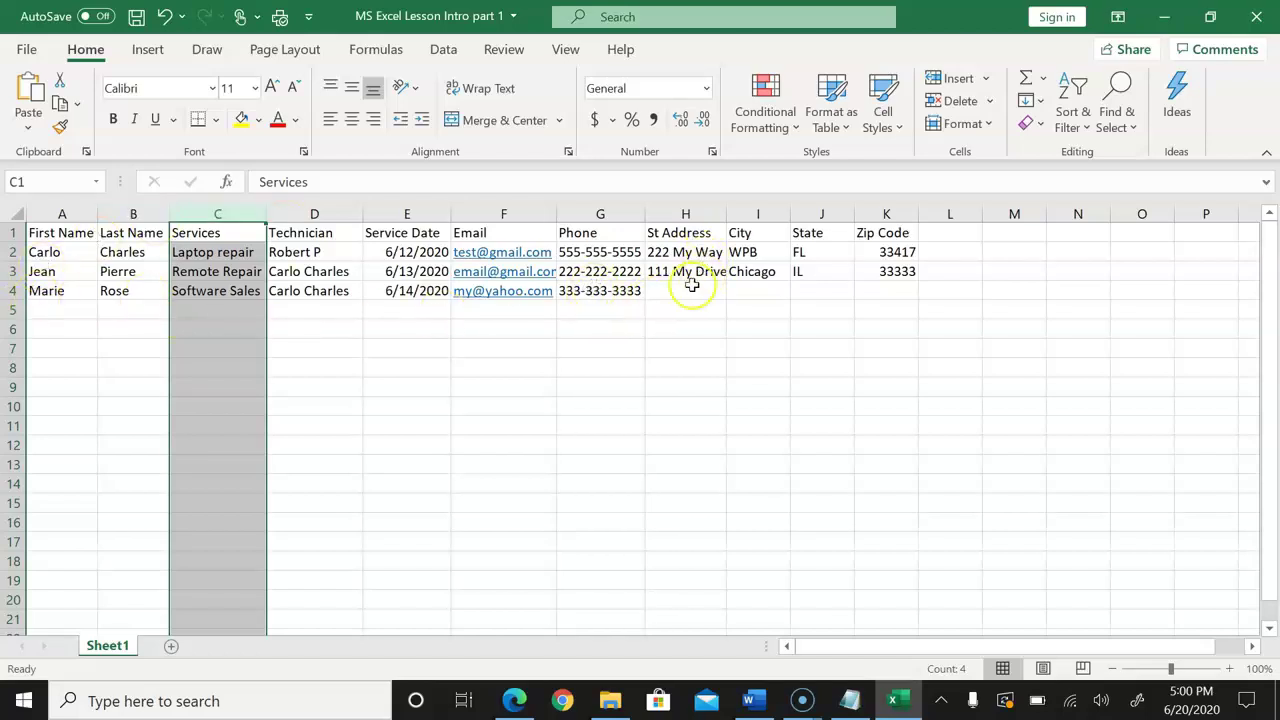
Step: Trim the last letter off the first name in A4 twice via the formula bar
{"action": "left_click", "coordinate": [54, 290]}
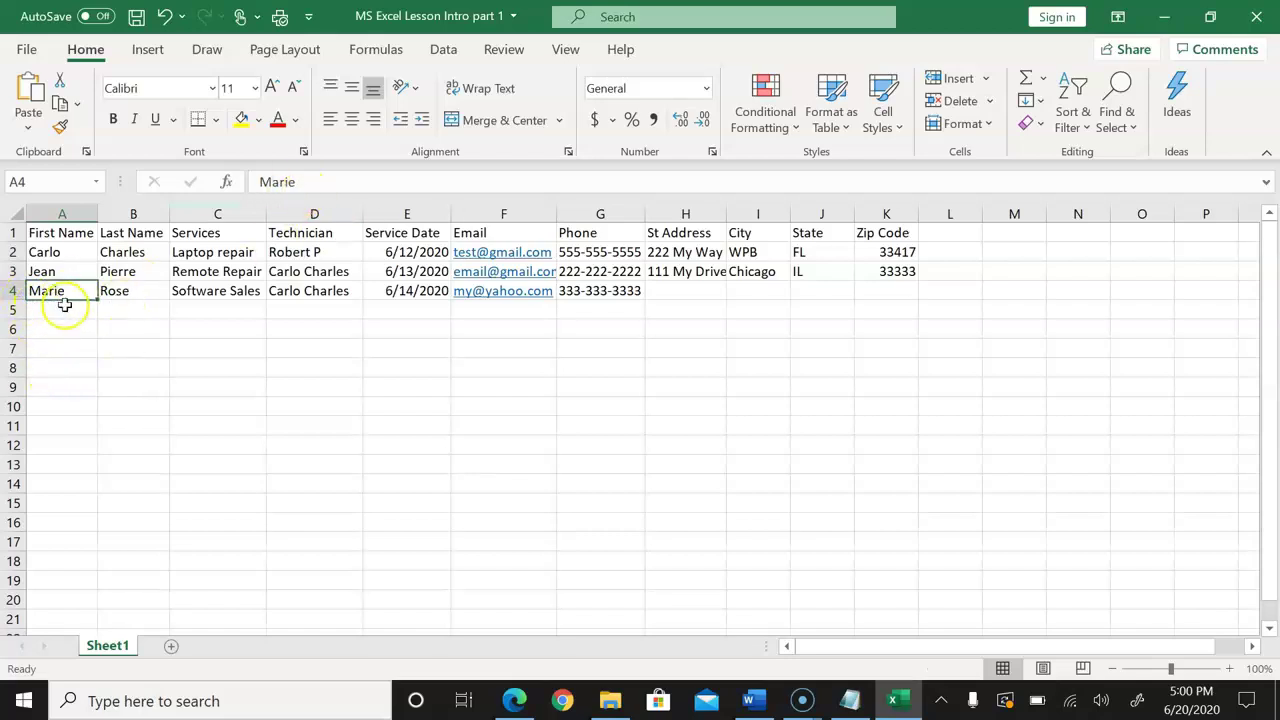
{"action": "left_click", "coordinate": [304, 181]}
{"action": "key", "text": "BackSpace"}
{"action": "type", "text": "y"}
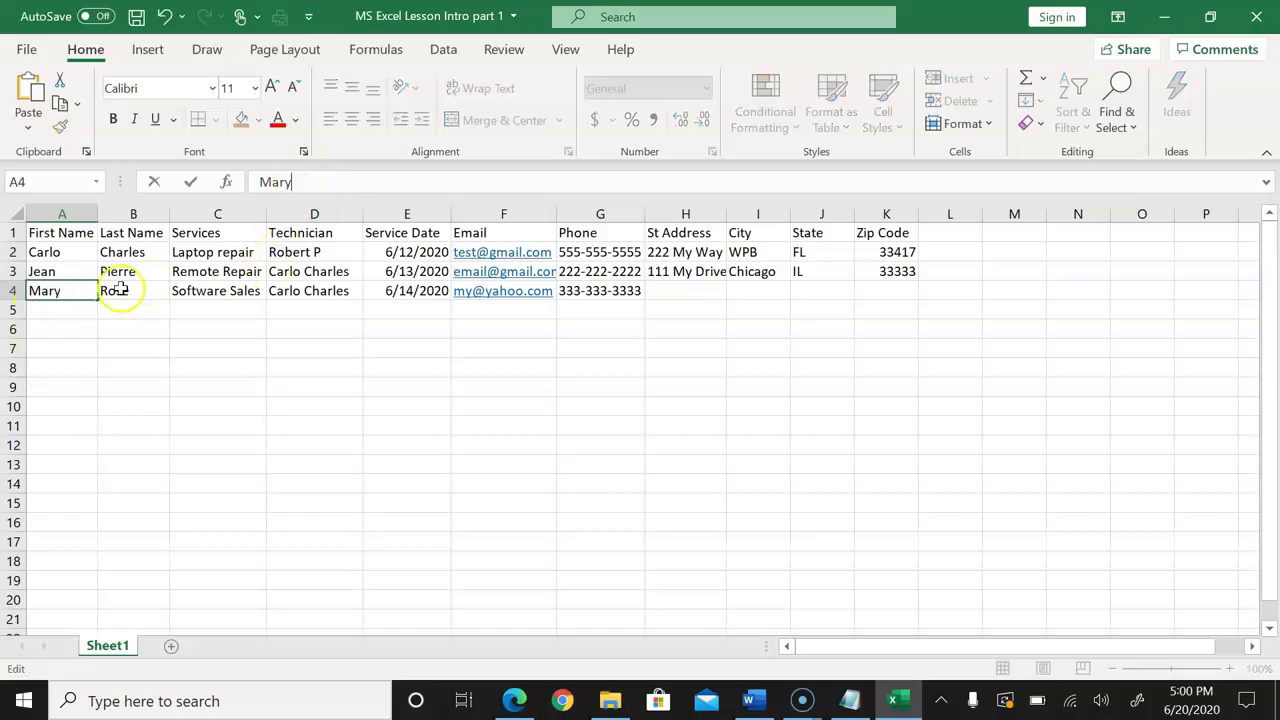
{"action": "left_click", "coordinate": [74, 319]}
{"action": "left_click", "coordinate": [59, 290]}
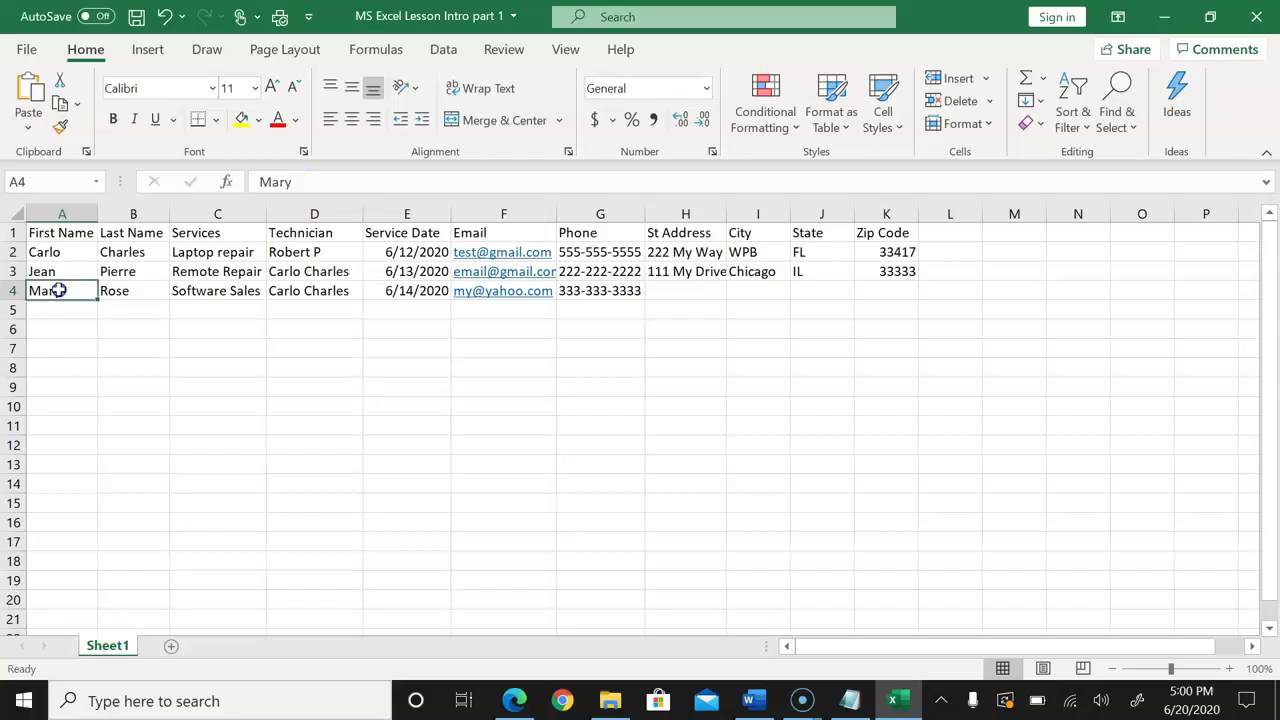
{"action": "left_click", "coordinate": [304, 181]}
{"action": "key", "text": "BackSpace"}
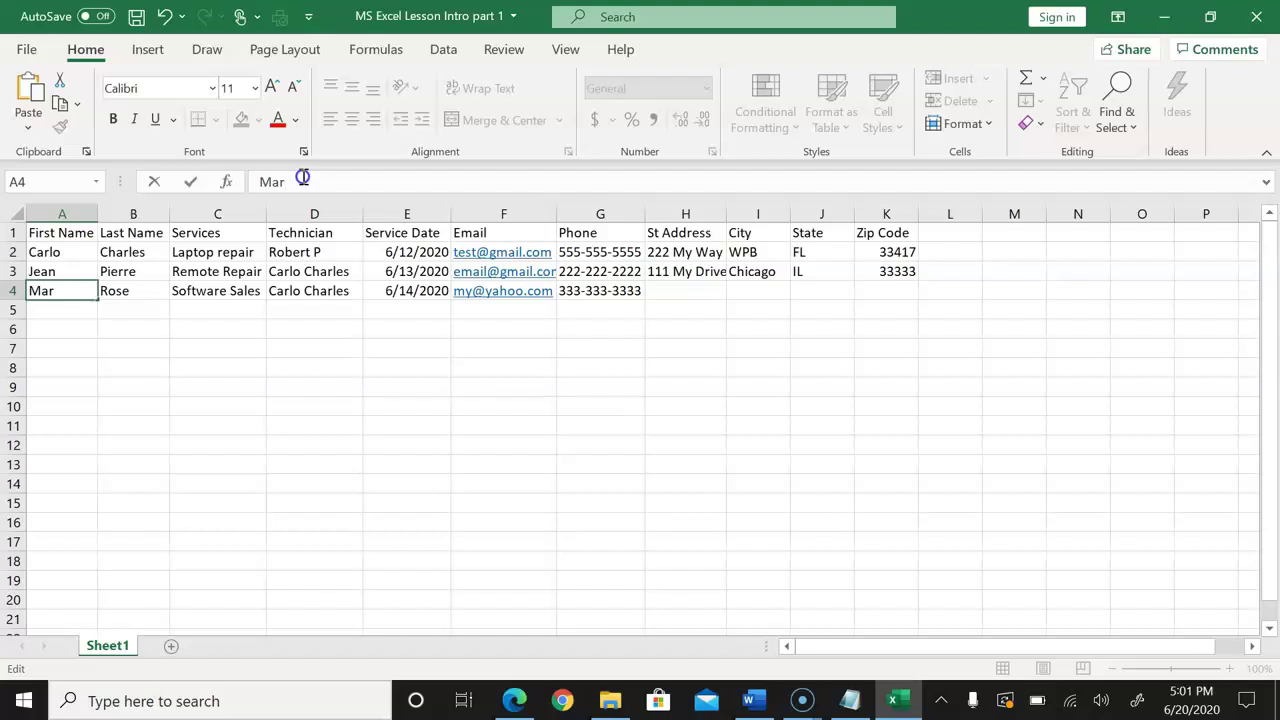
{"action": "left_click", "coordinate": [155, 337]}
Step: Overwrite A4 with a different first name for the third customer
{"action": "left_click", "coordinate": [44, 294]}
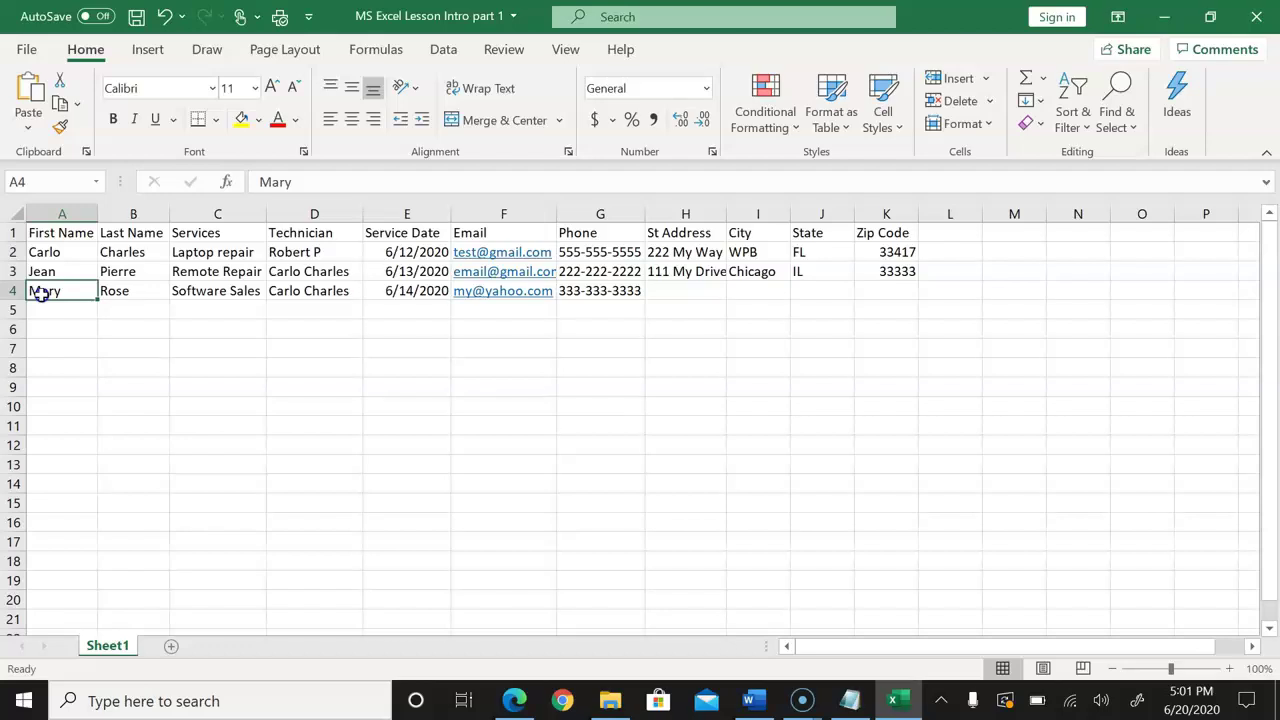
{"action": "type", "text": "Pauline"}
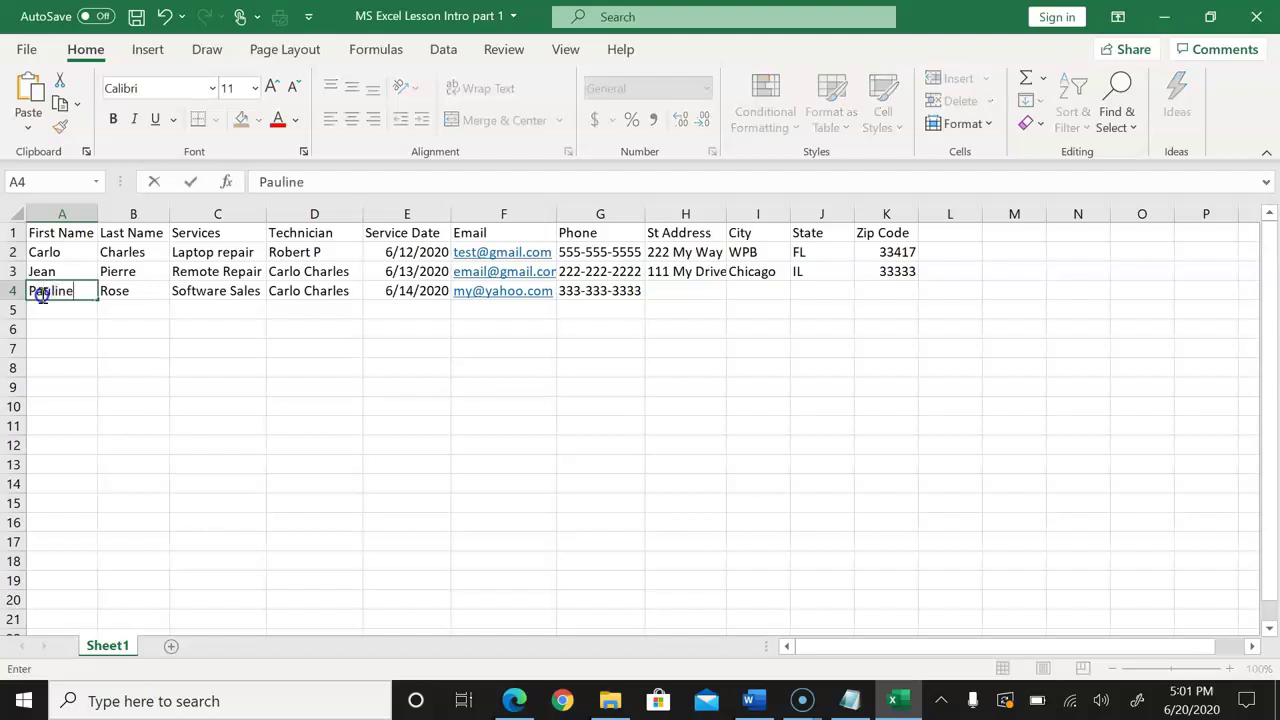
{"action": "left_click", "coordinate": [257, 332]}
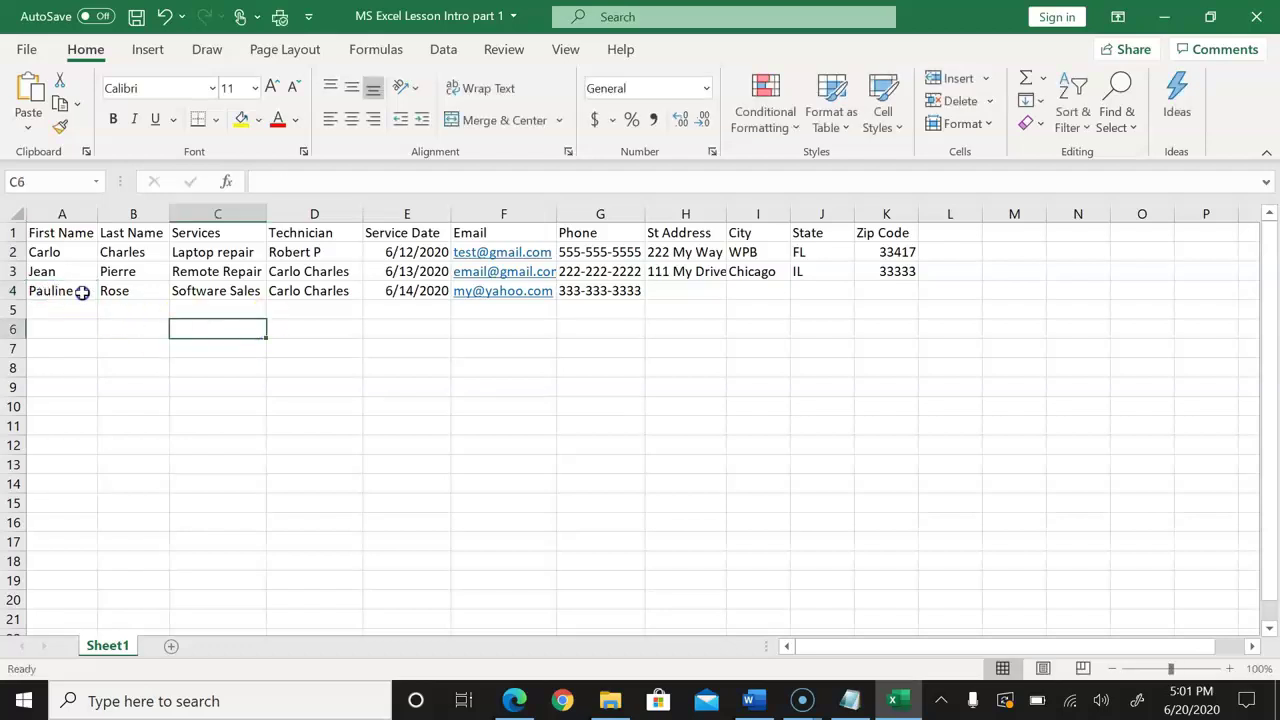
{"action": "left_click", "coordinate": [82, 292]}
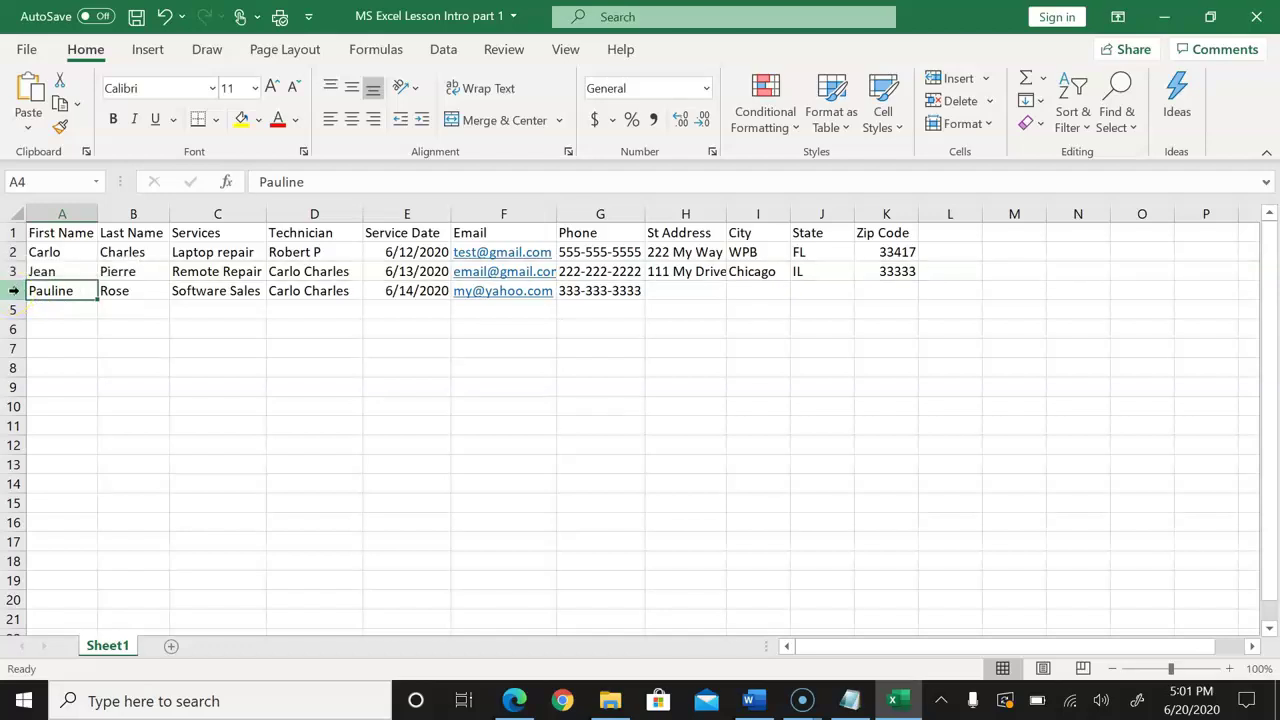
Step: Delete row 4, the Software Sales record, from the row header's context menu
{"action": "left_click", "coordinate": [14, 290]}
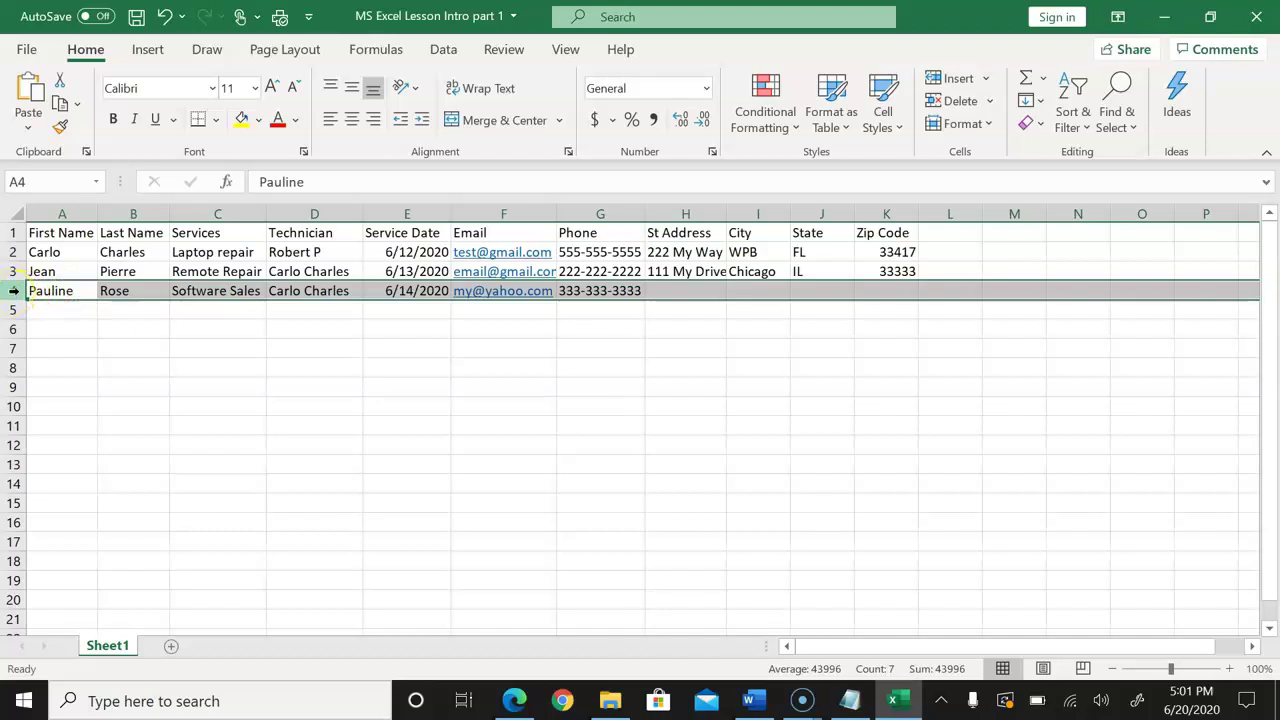
{"action": "right_click", "coordinate": [14, 290]}
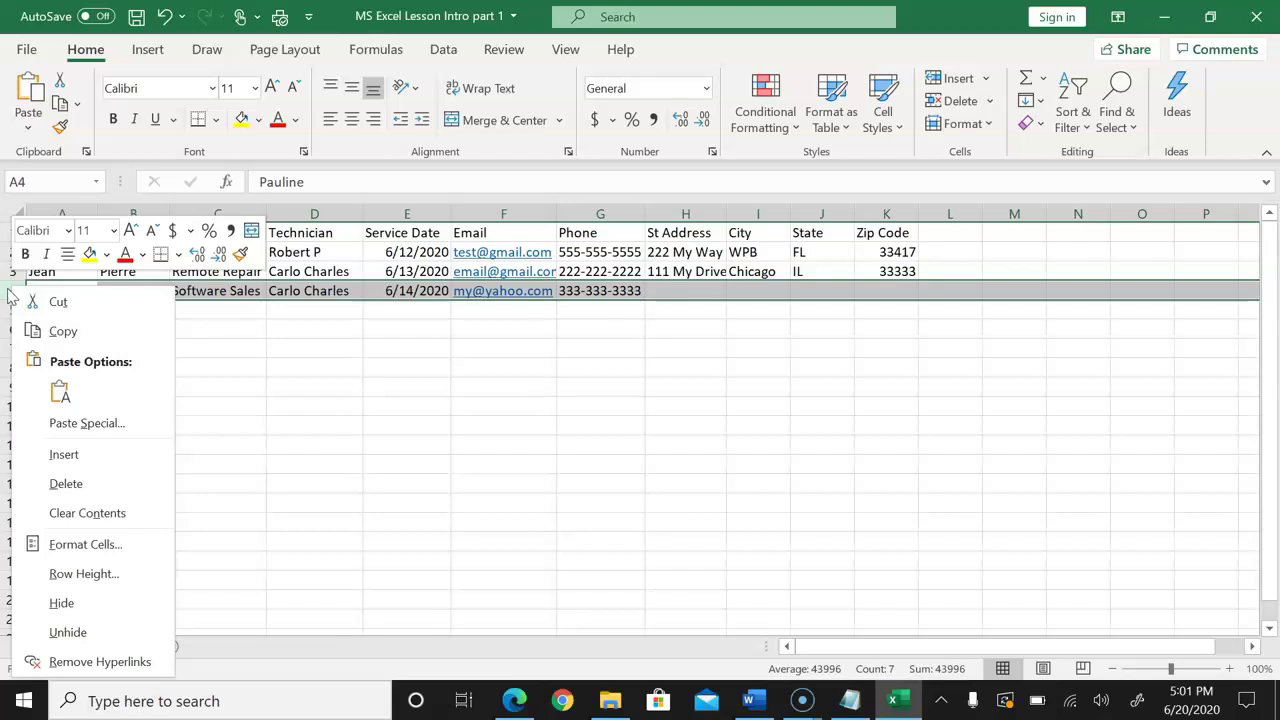
{"action": "left_click", "coordinate": [291, 351]}
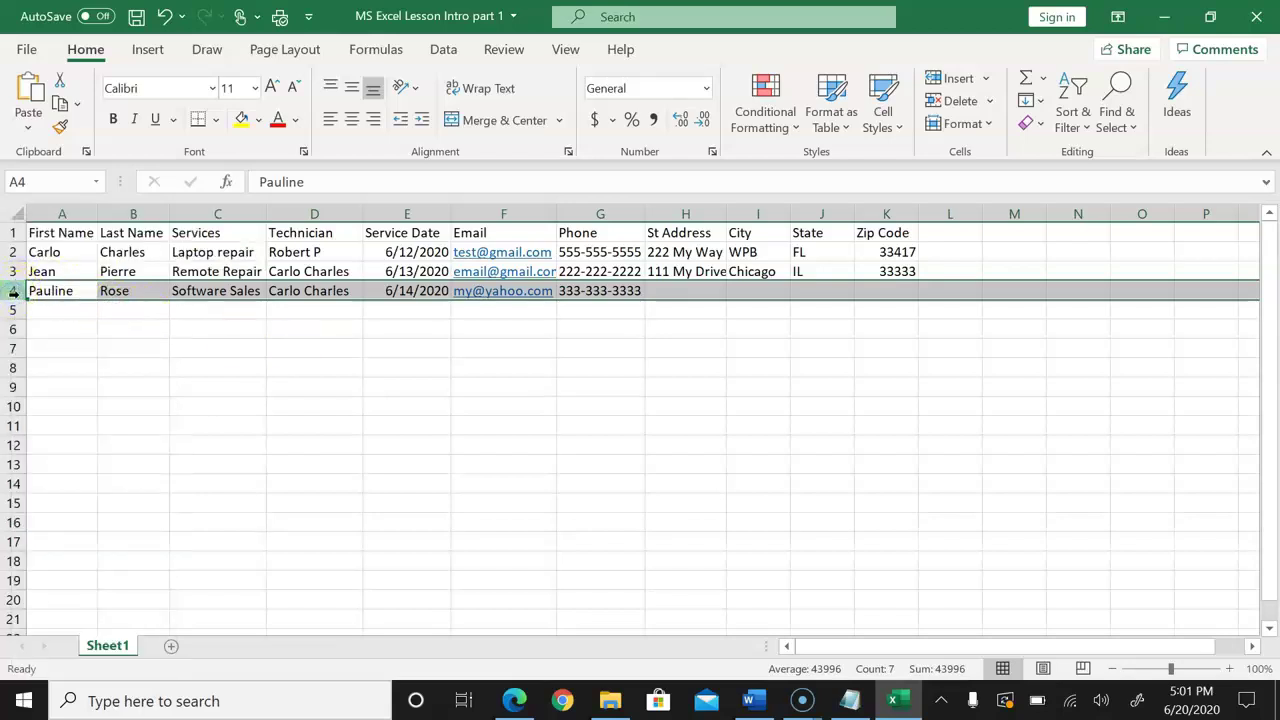
{"action": "right_click", "coordinate": [14, 290]}
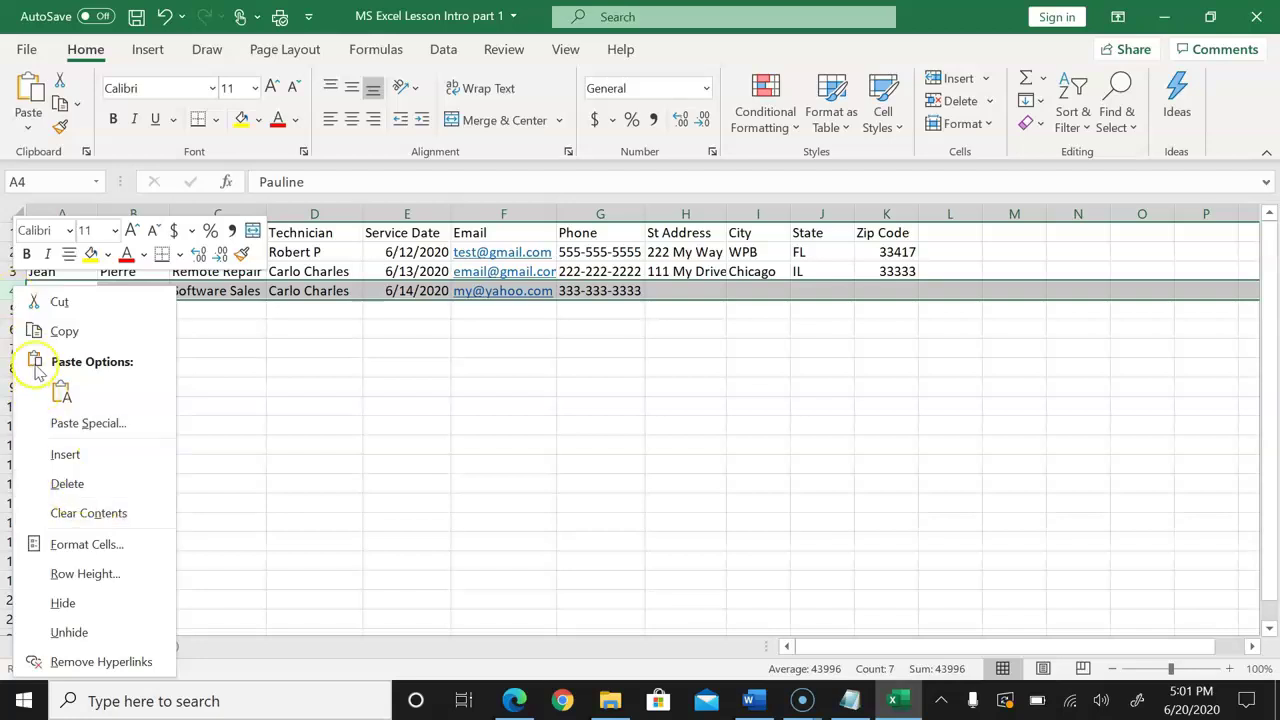
{"action": "left_click", "coordinate": [72, 485]}
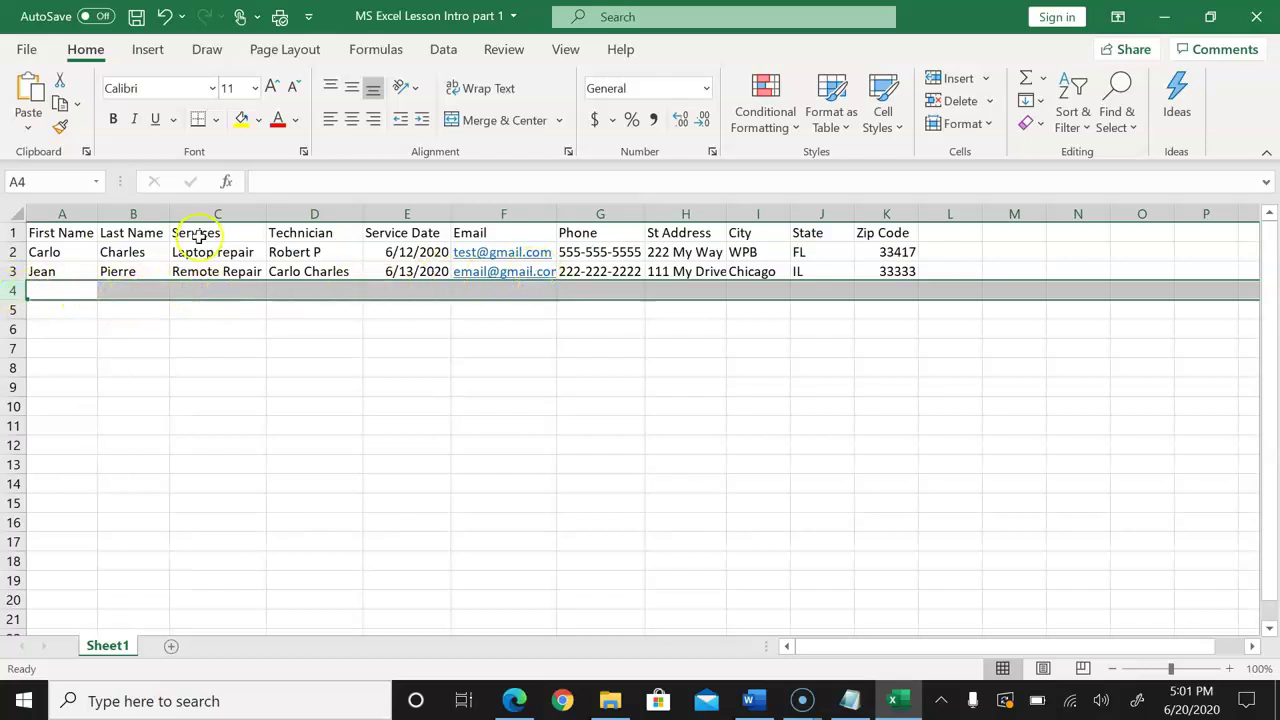
Step: Delete the Services column C from its header's context menu
{"action": "left_click", "coordinate": [234, 213]}
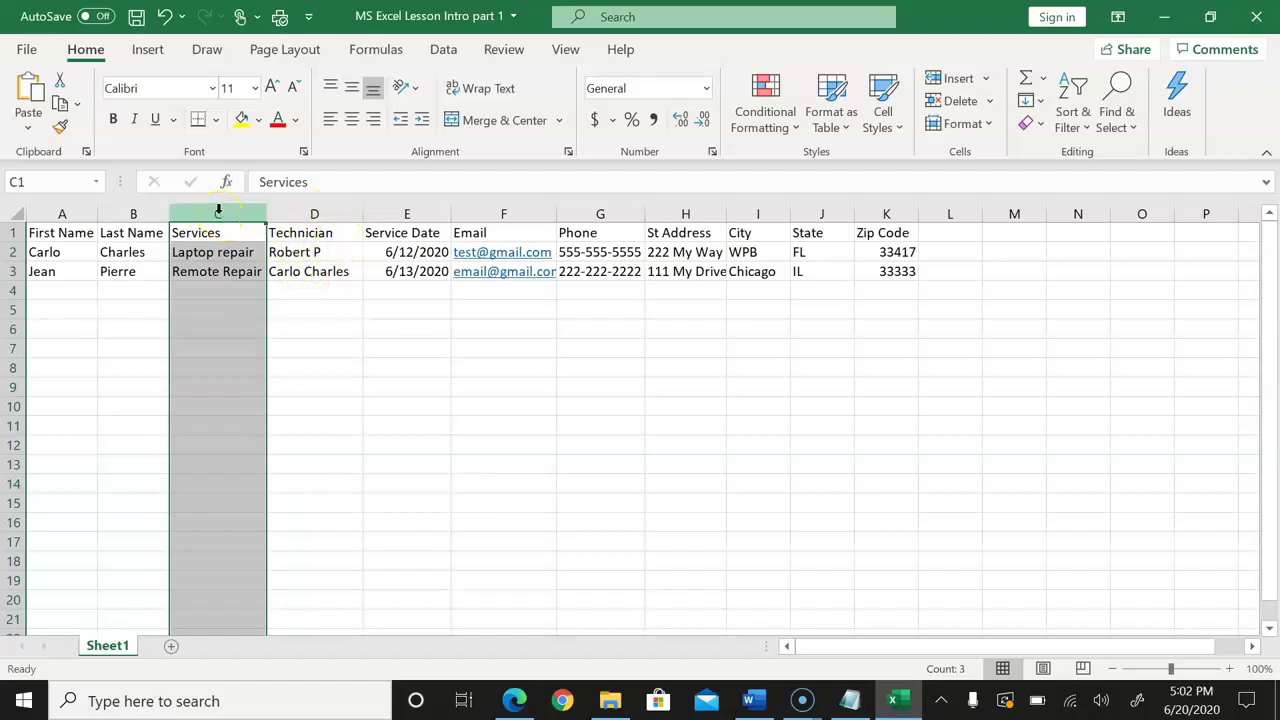
{"action": "left_click", "coordinate": [218, 215]}
{"action": "right_click", "coordinate": [218, 212]}
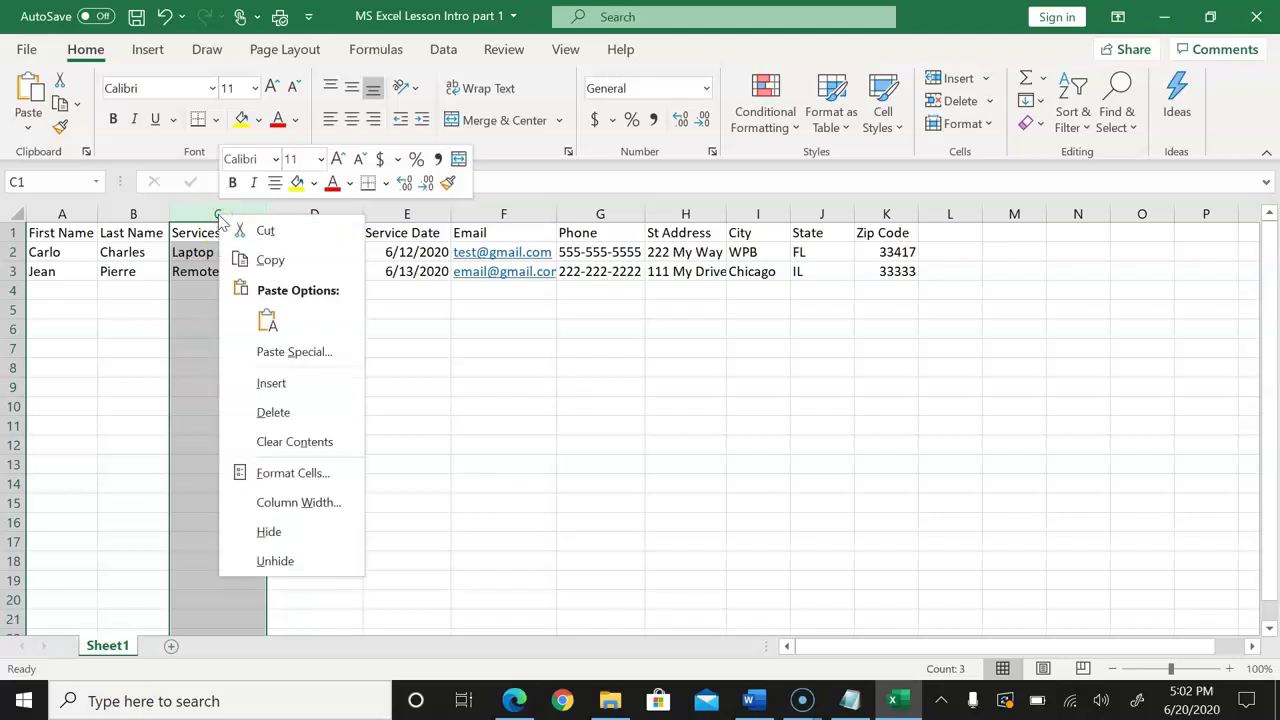
{"action": "left_click", "coordinate": [283, 415]}
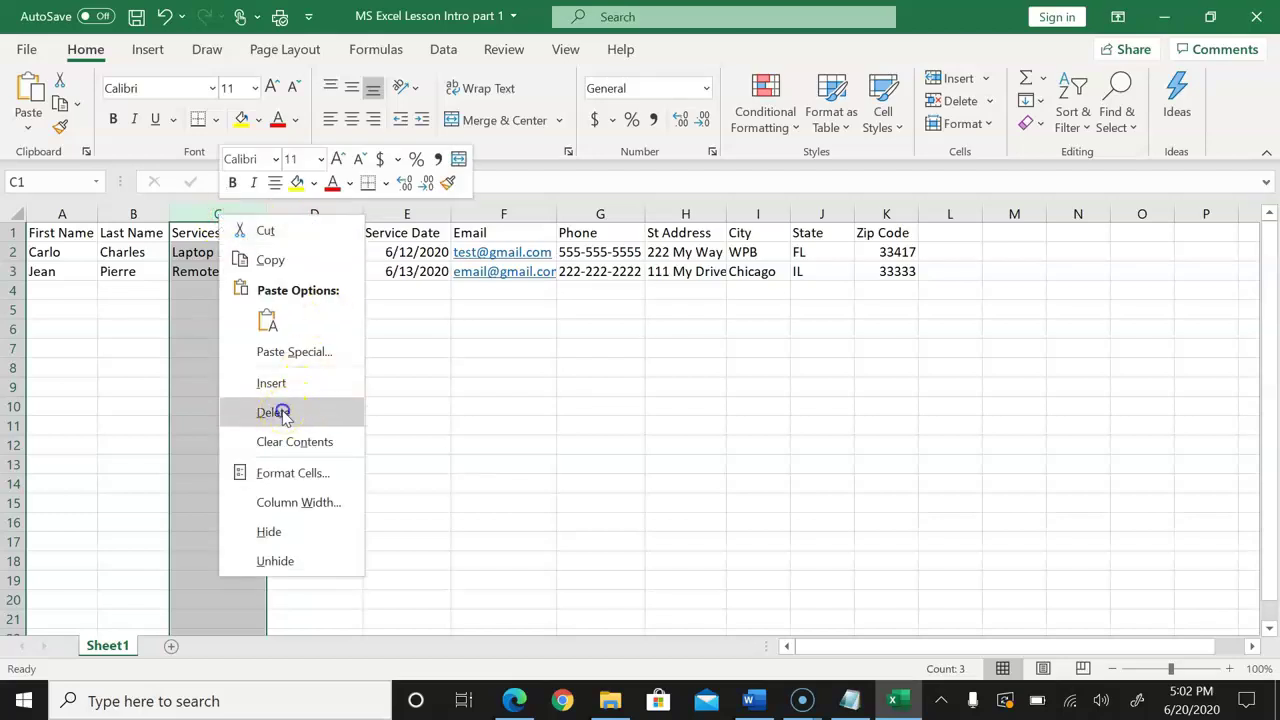
{"action": "left_click", "coordinate": [276, 413]}
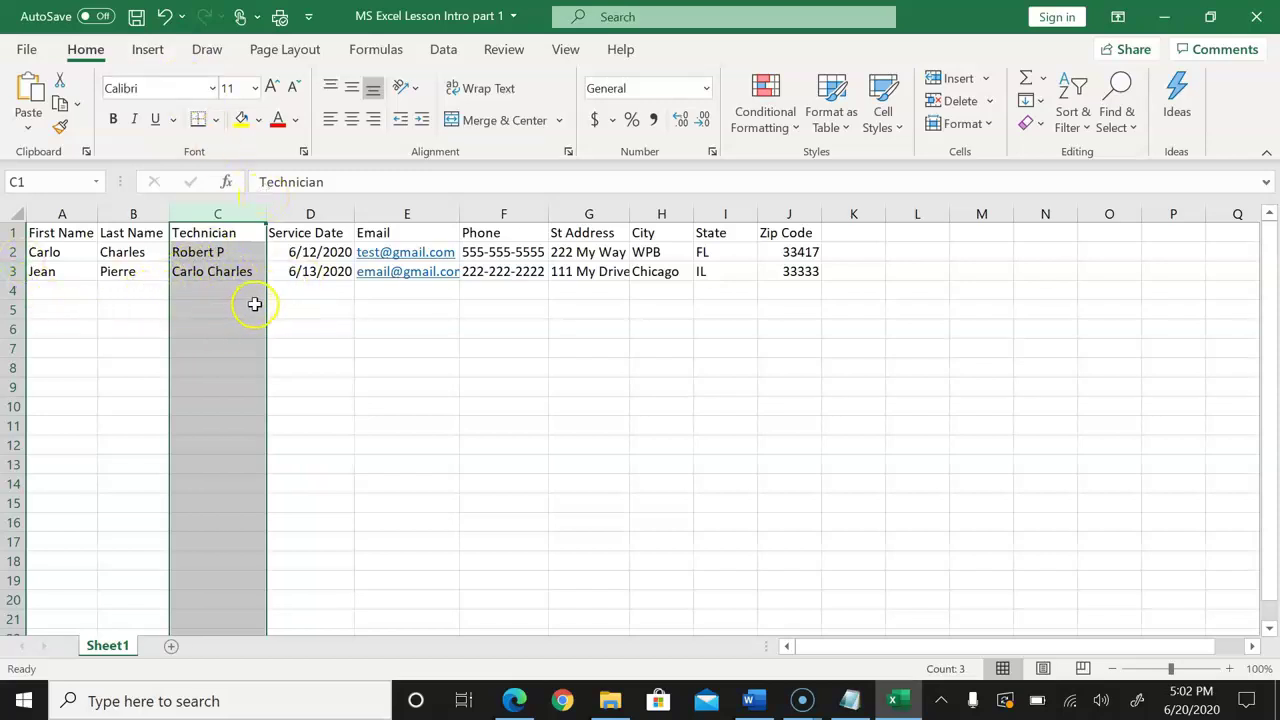
Step: Undo twice to restore the Services column and the row 4 record, then select C8
{"action": "left_click", "coordinate": [166, 18]}
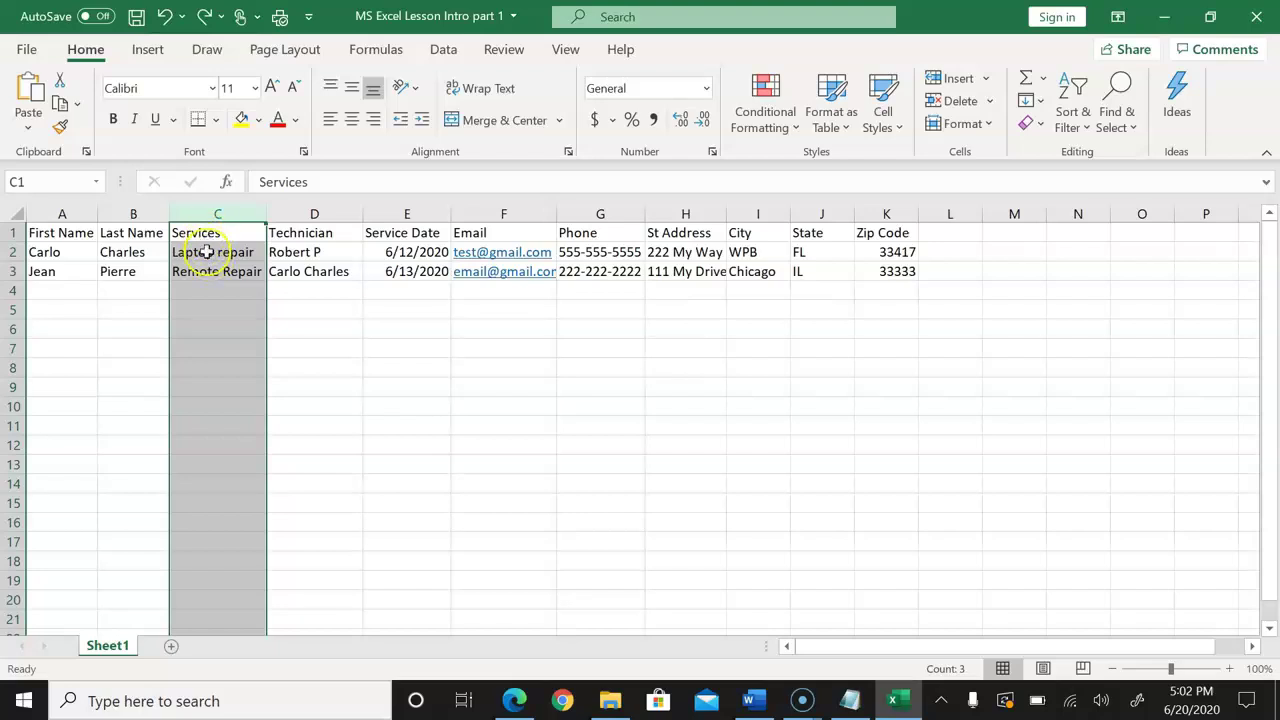
{"action": "left_click", "coordinate": [165, 17]}
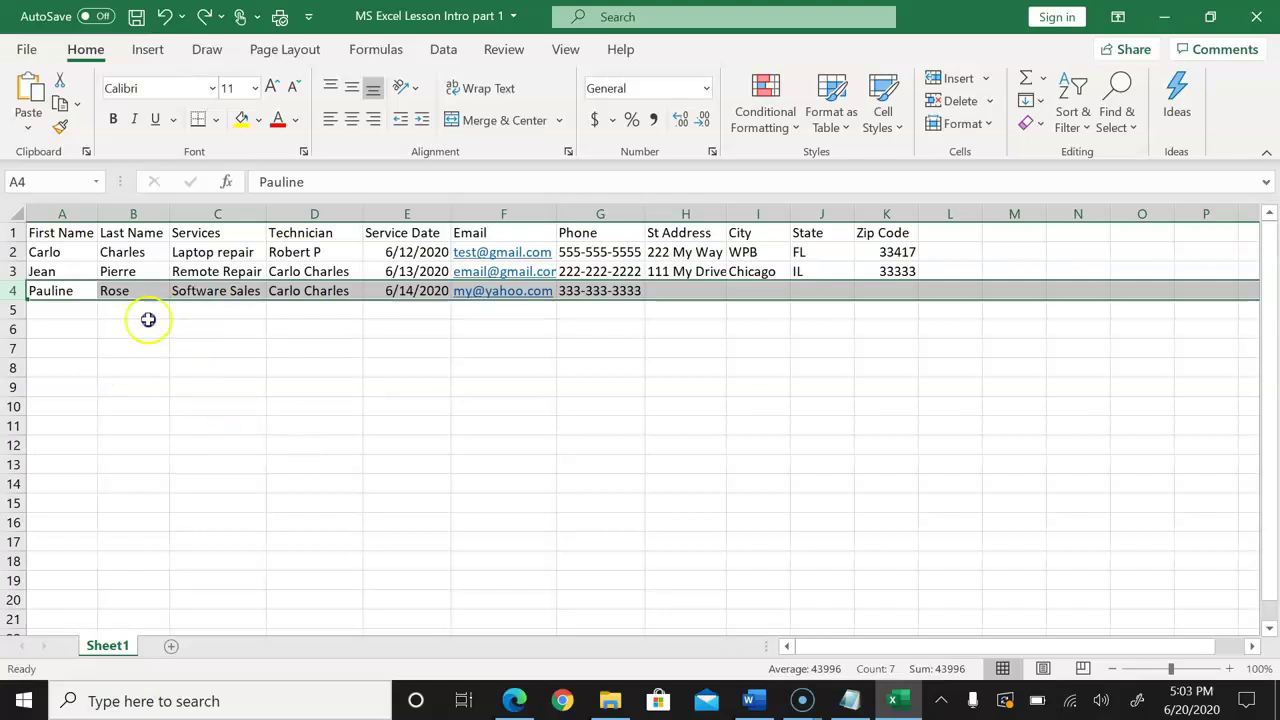
{"action": "left_click", "coordinate": [177, 366]}
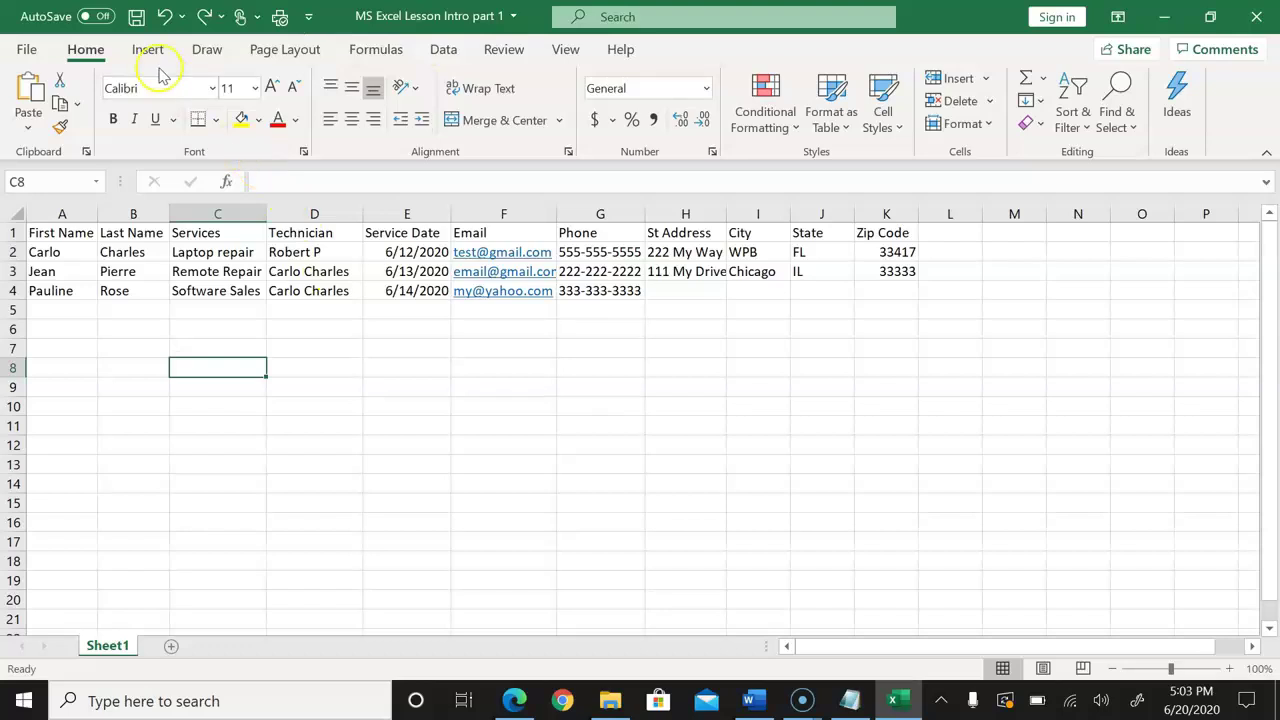
Step: Save 'MS Excel Lesson Intro part 1' from the Quick Access Toolbar
{"action": "left_click", "coordinate": [137, 18]}
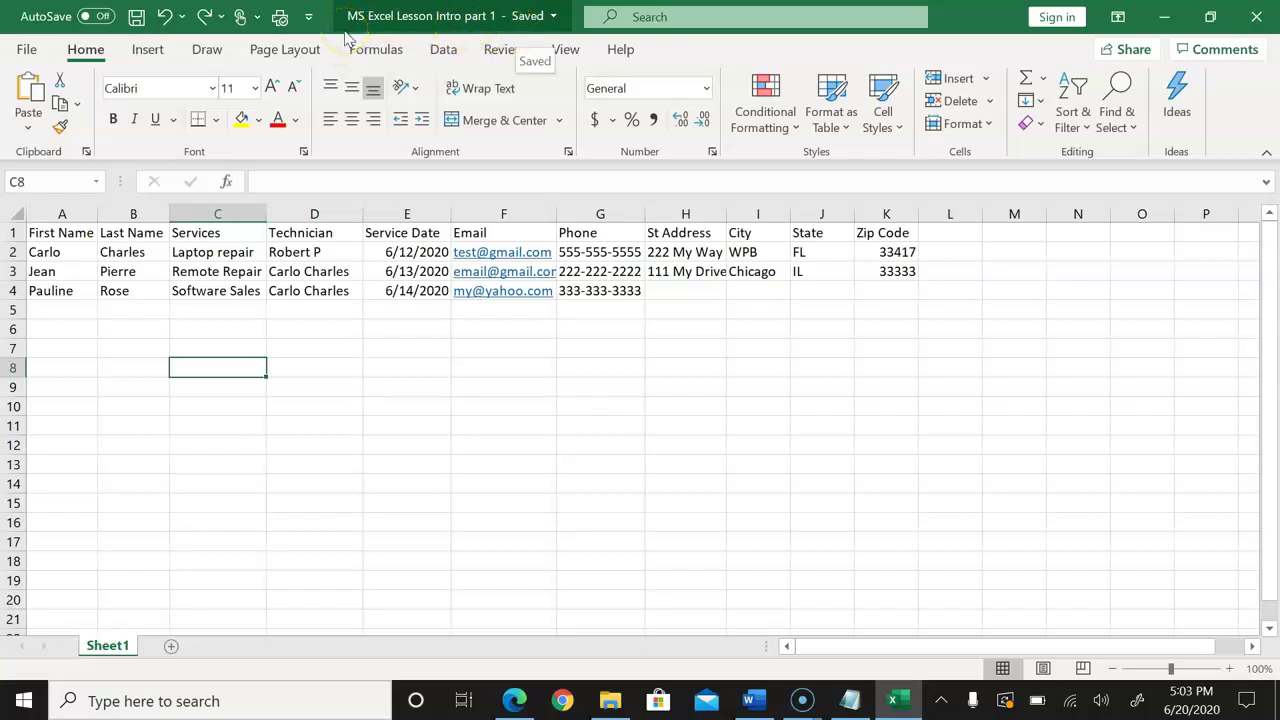
{"action": "left_click", "coordinate": [139, 26]}
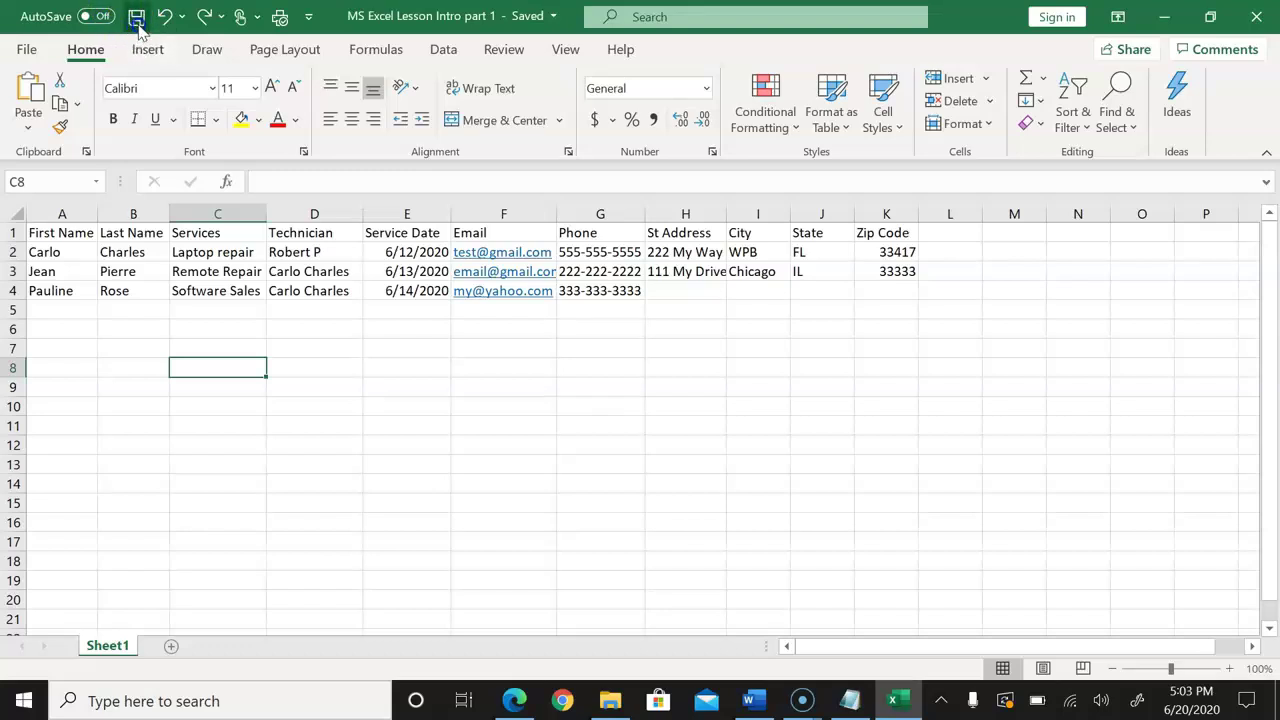
Step: Save the workbook again, then bring up the Save As page in the Microsoft Excel folder
{"action": "left_click", "coordinate": [20, 52]}
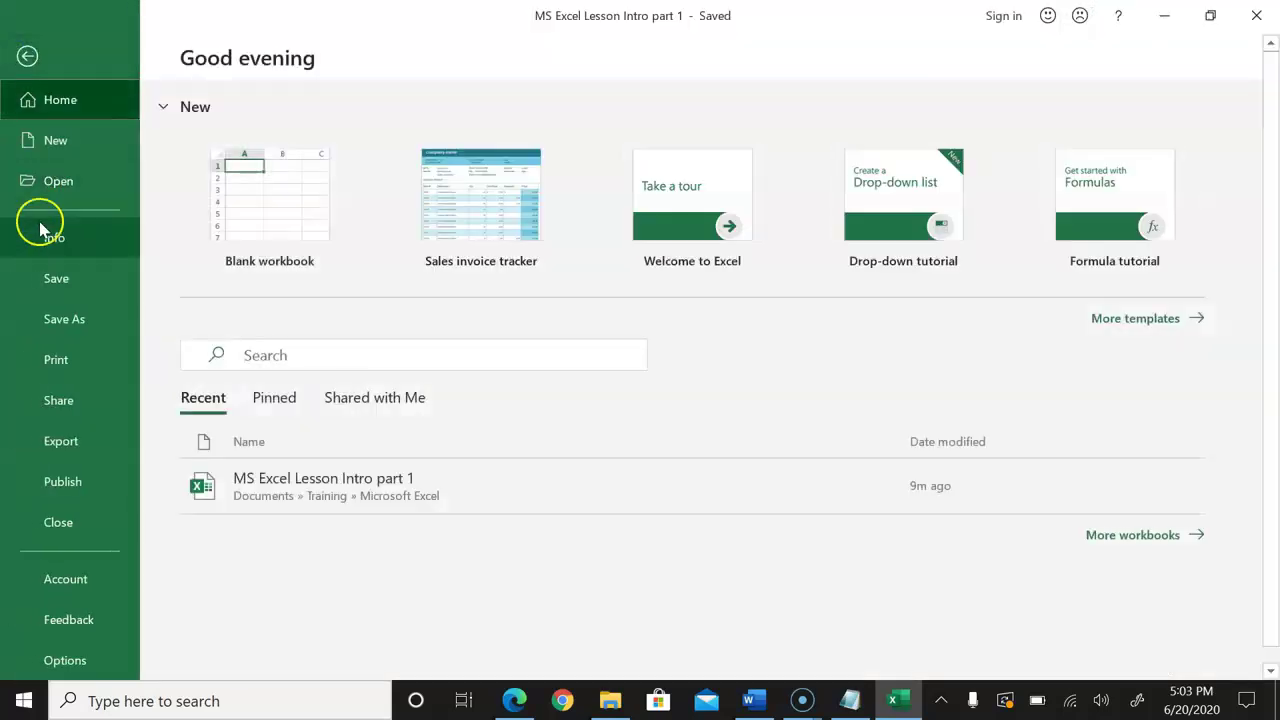
{"action": "left_click", "coordinate": [66, 288]}
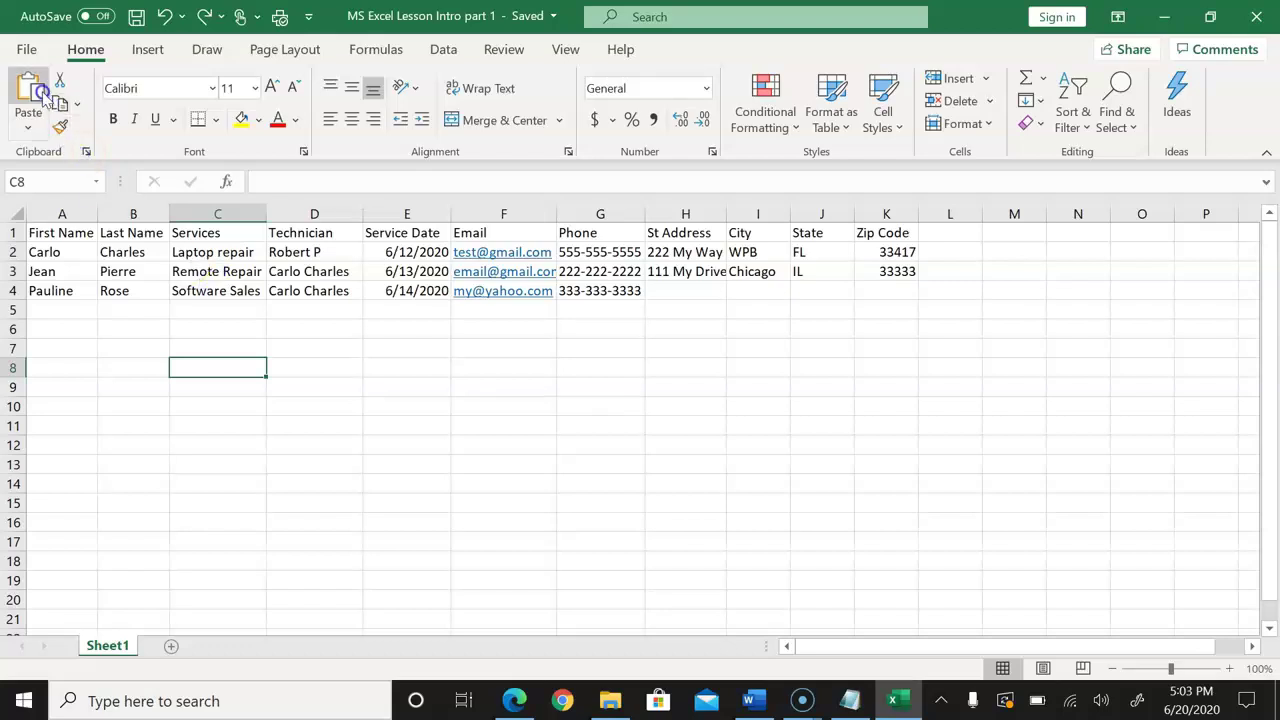
{"action": "left_click", "coordinate": [22, 50]}
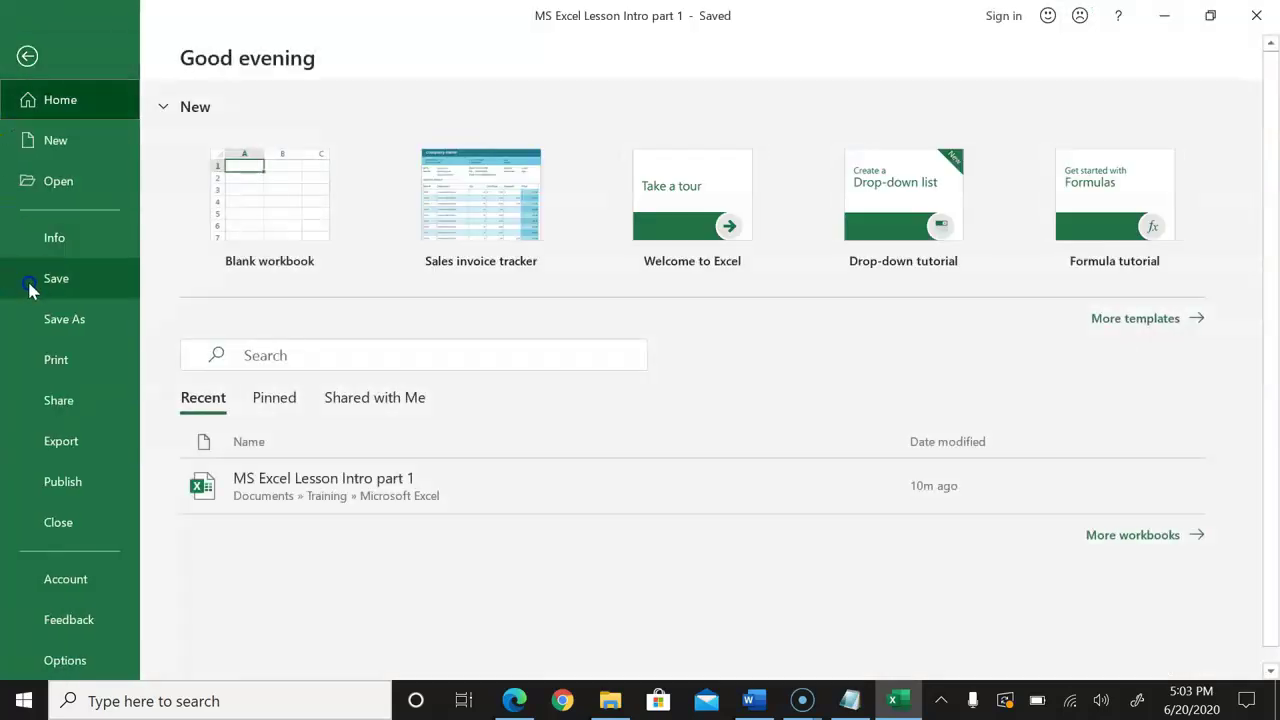
{"action": "left_click", "coordinate": [63, 318]}
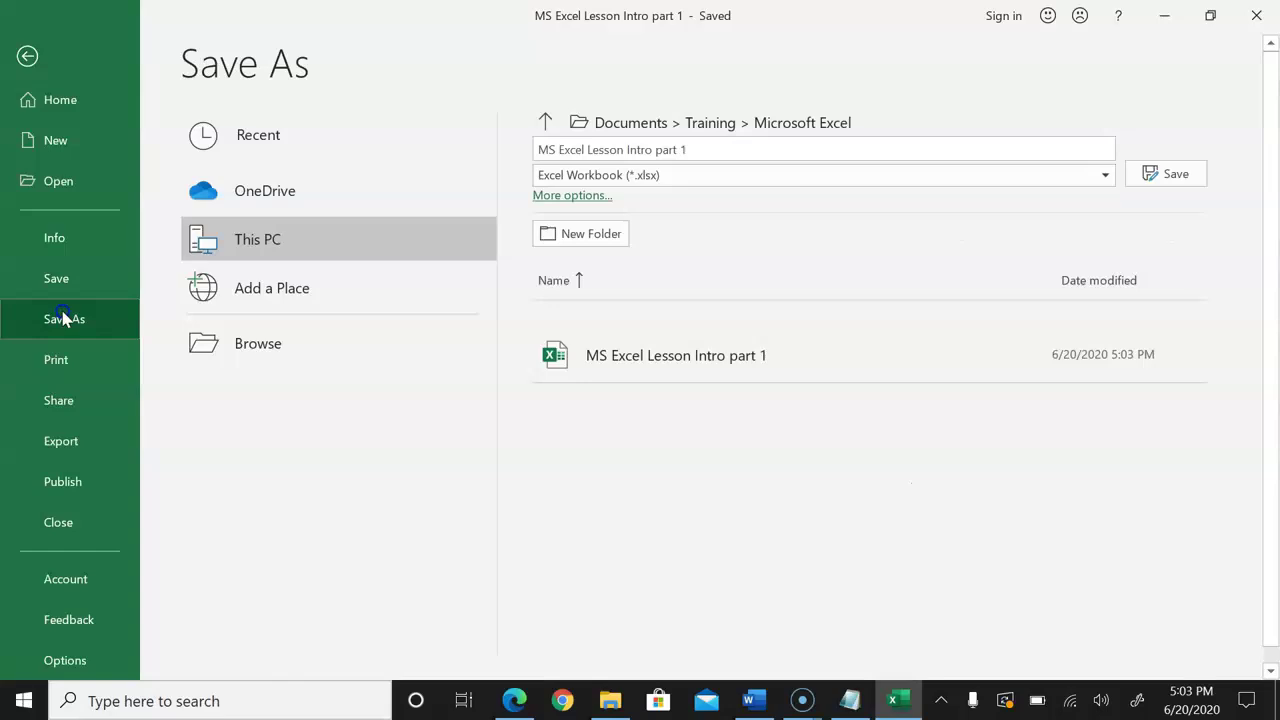
Step: Select the existing name in the Save As file name box and start typing MyFirstExcel
{"action": "left_click", "coordinate": [696, 149]}
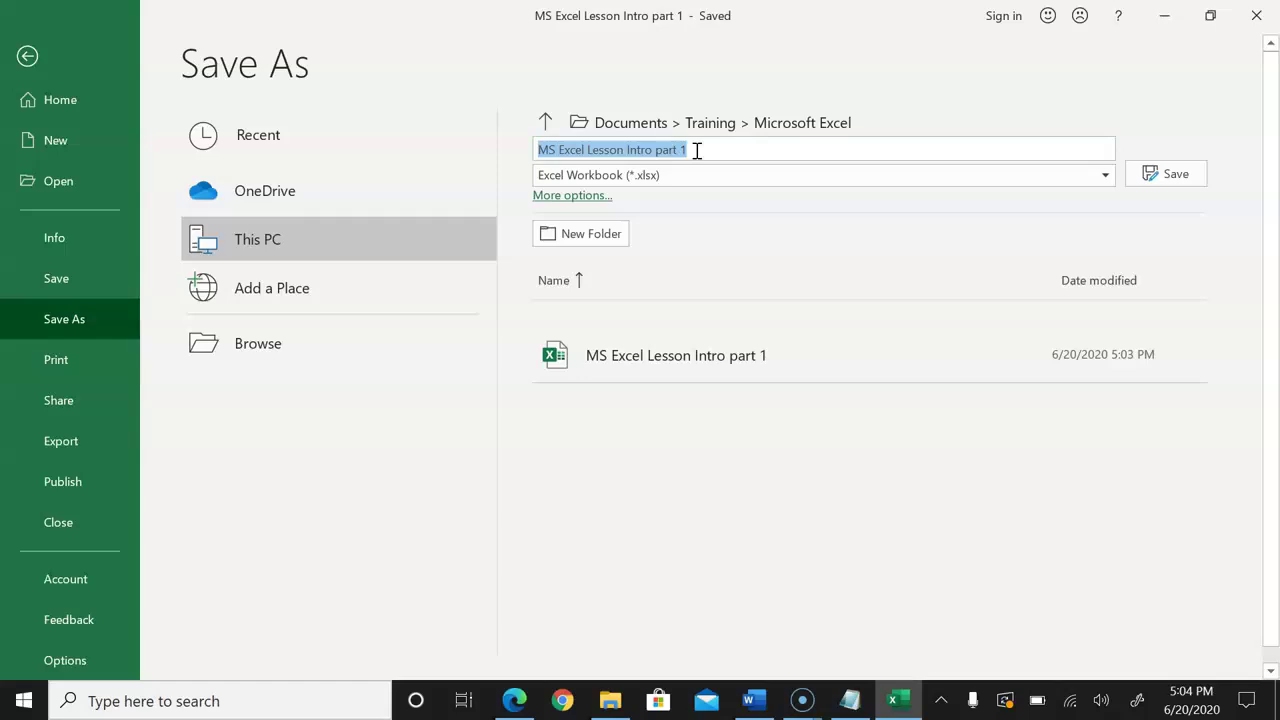
{"action": "left_click", "coordinate": [701, 150]}
{"action": "type", "text": "MyFirstExcel"}
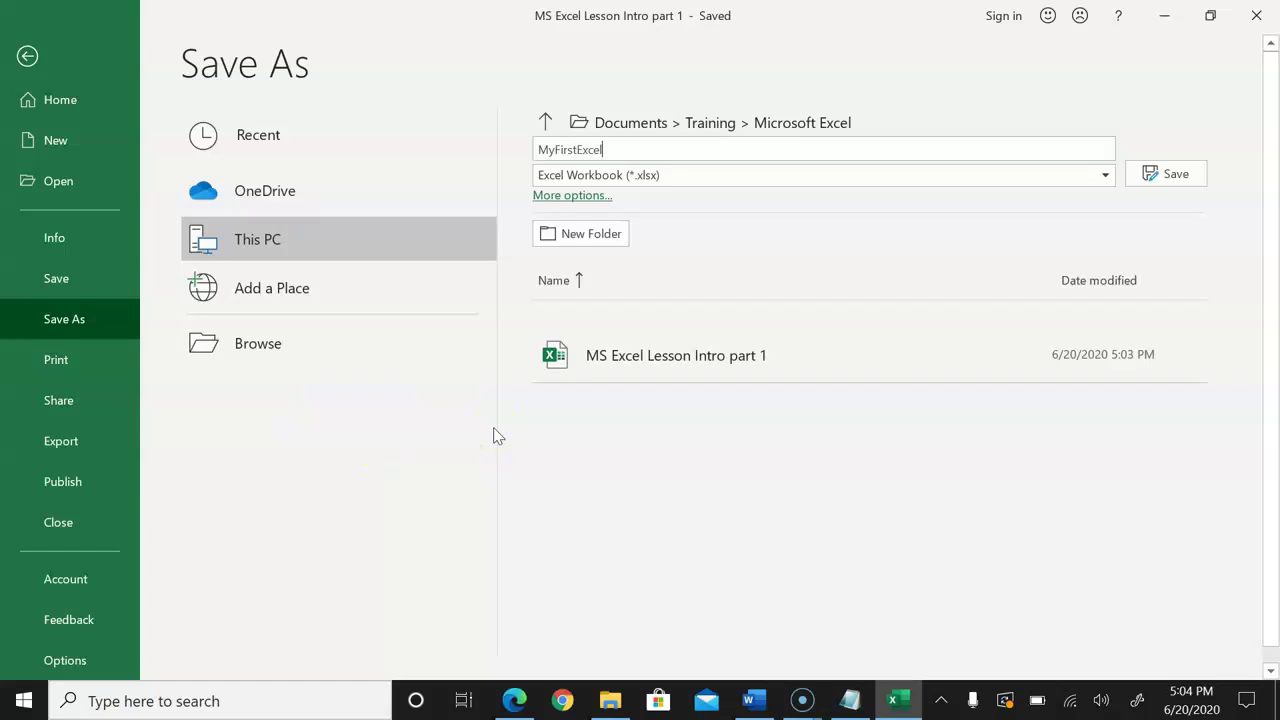
{"action": "left_click", "coordinate": [238, 346]}
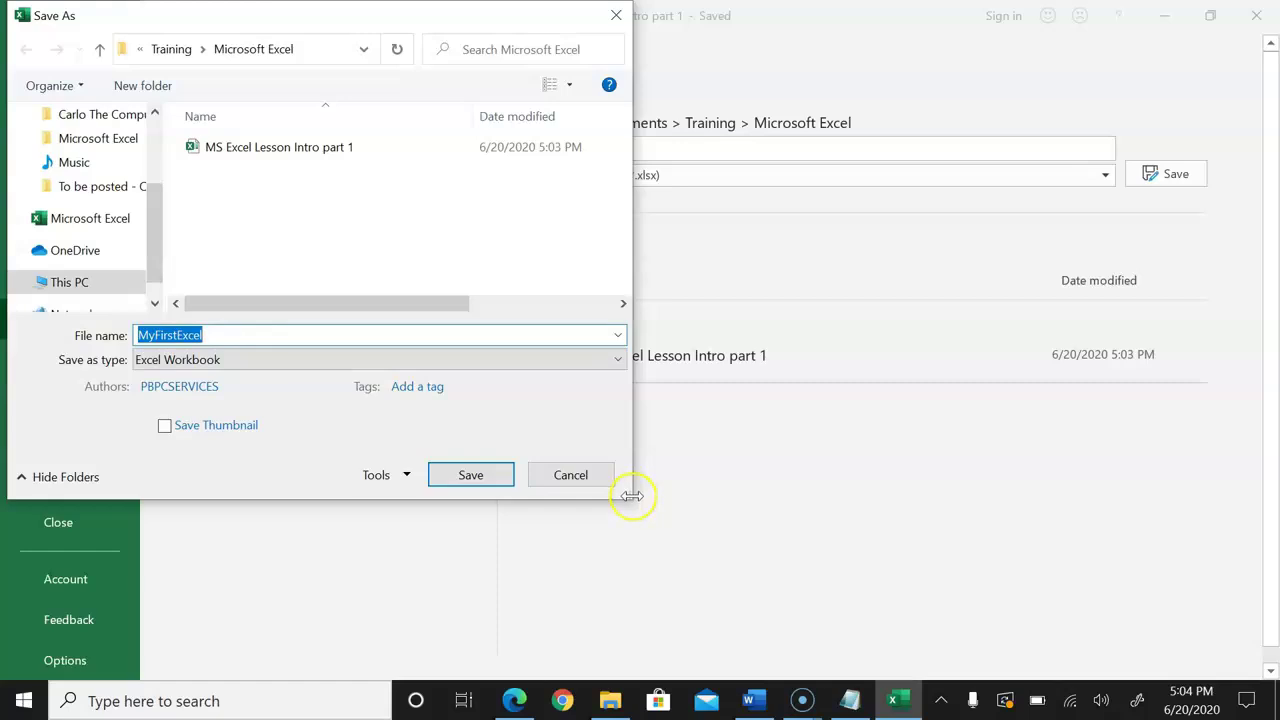
{"action": "left_click_drag", "start_coordinate": [629, 497], "coordinate": [701, 633]}
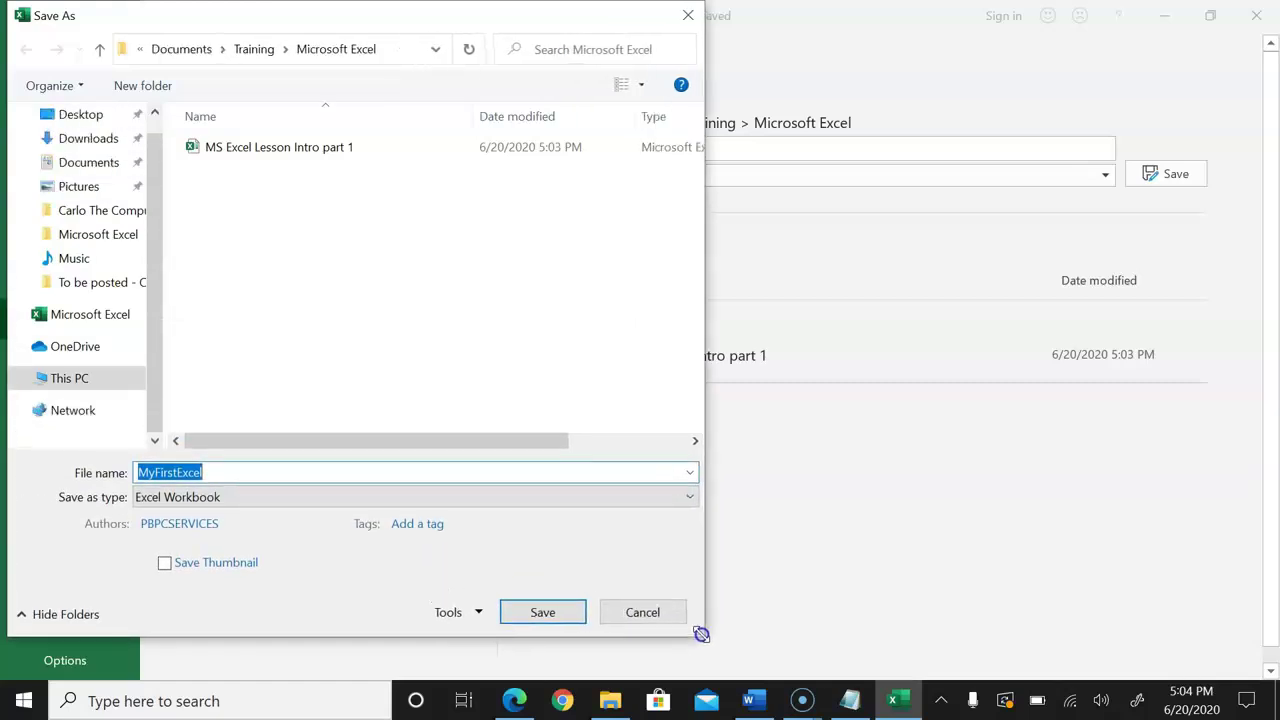
{"action": "mouse_move", "coordinate": [74, 258]}
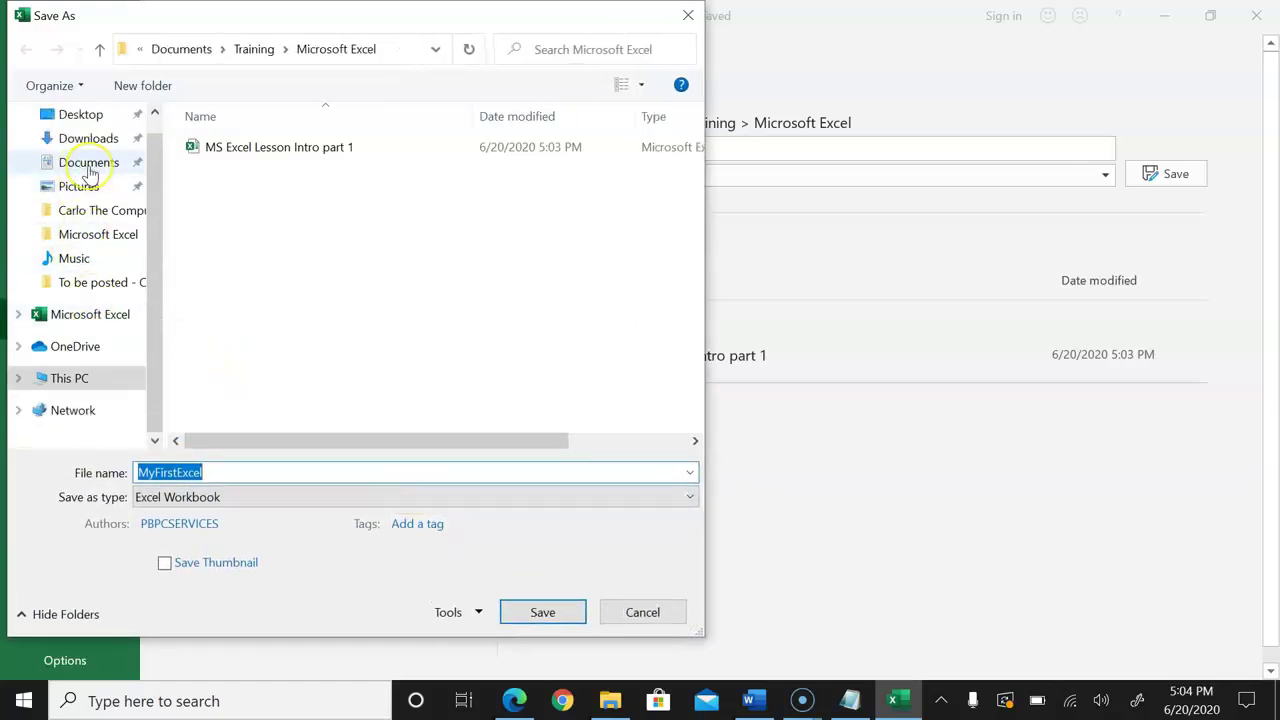
{"action": "left_click", "coordinate": [89, 165]}
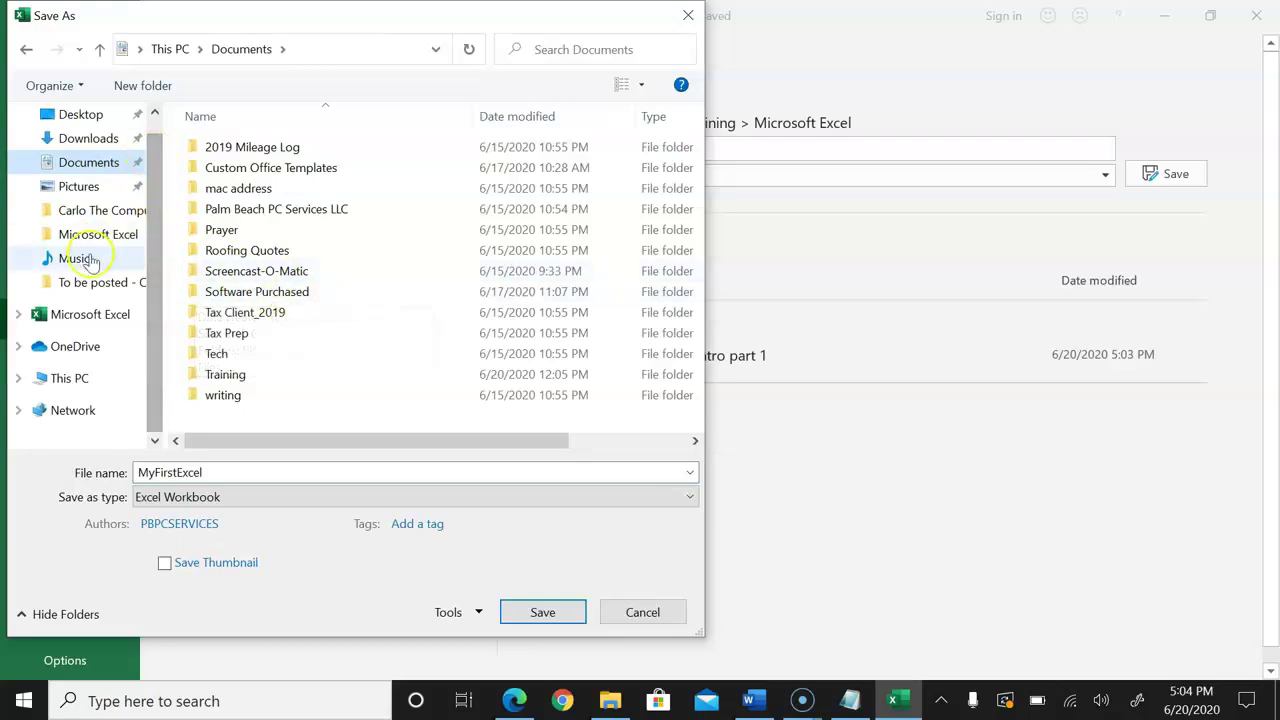
{"action": "left_click", "coordinate": [85, 163]}
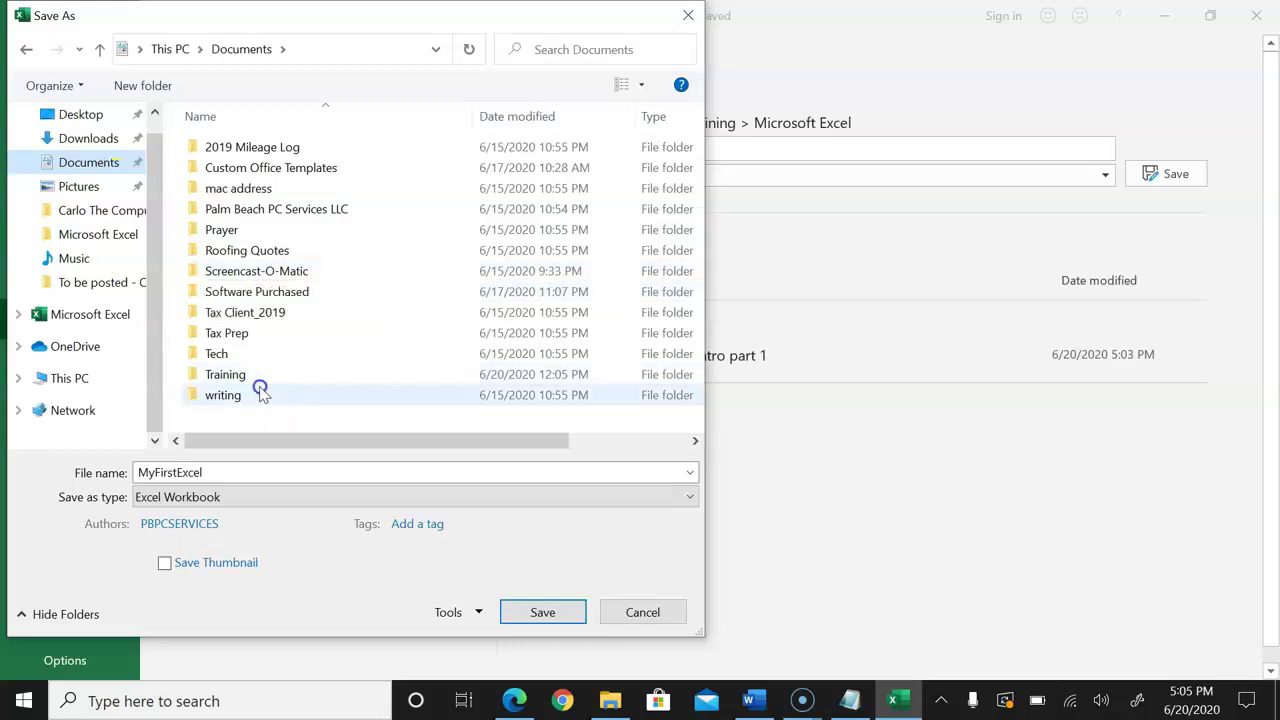
{"action": "double_click", "coordinate": [225, 374]}
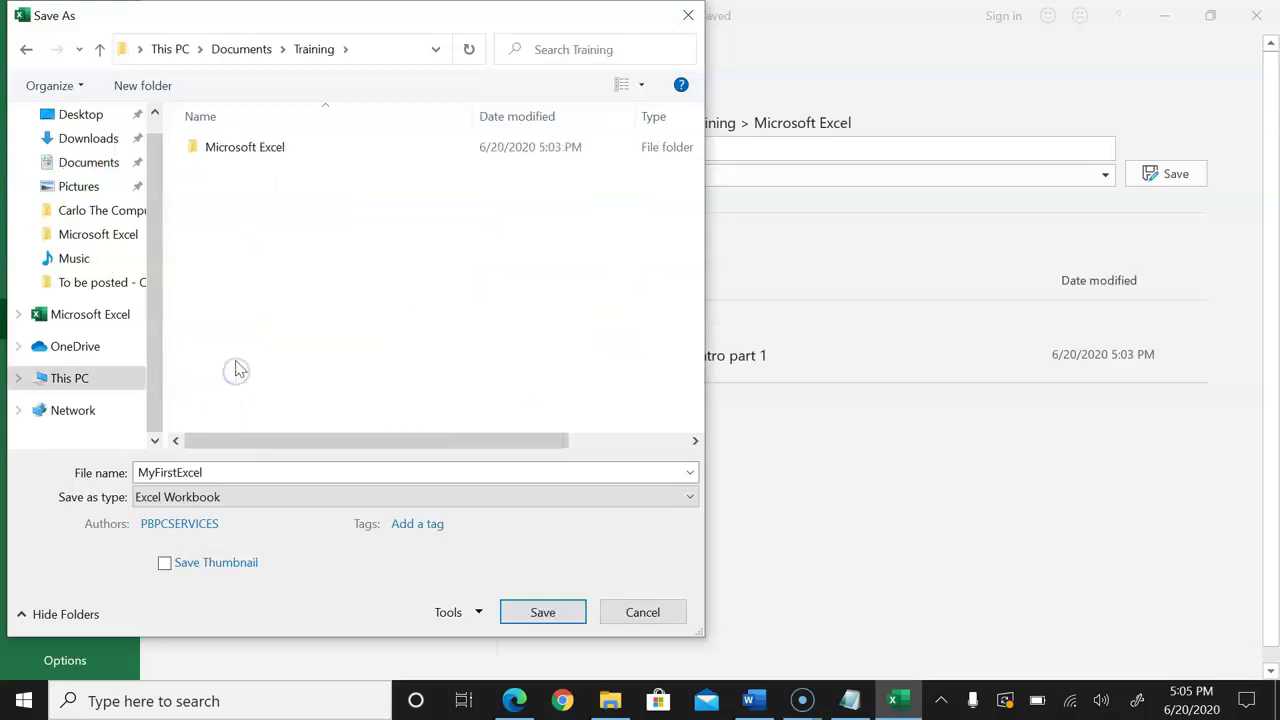
{"action": "double_click", "coordinate": [247, 157]}
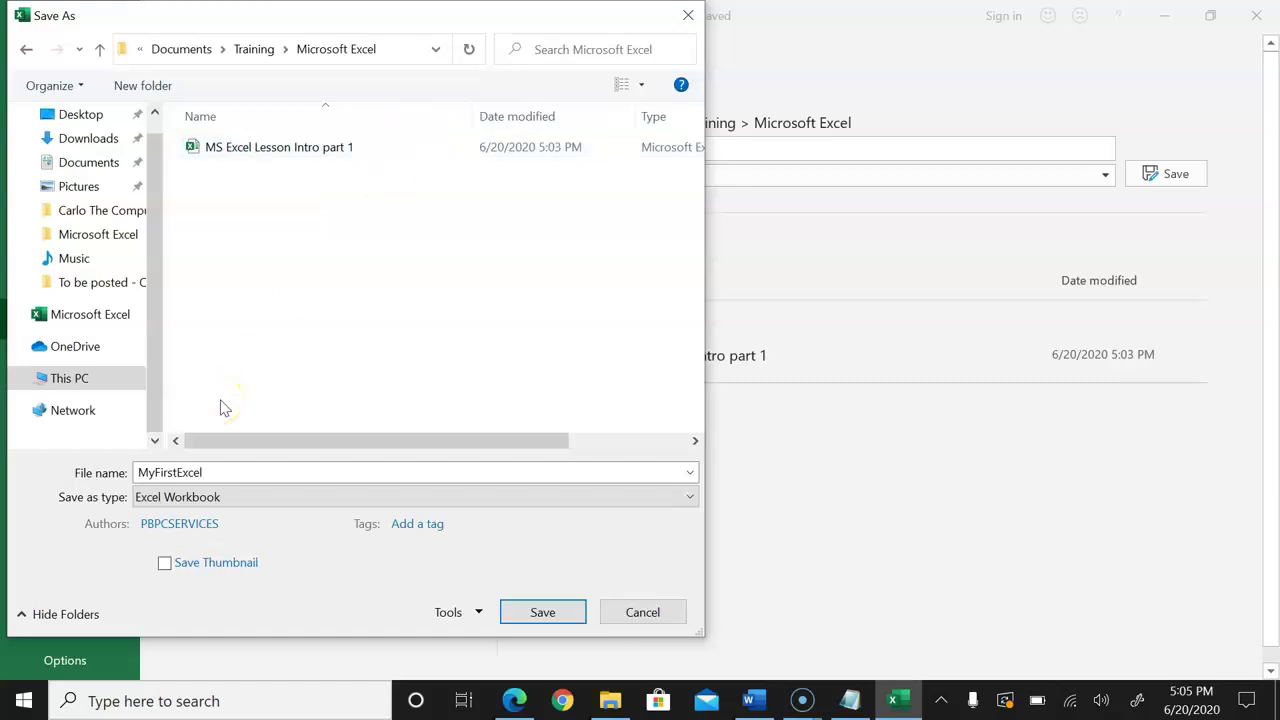
{"action": "left_click", "coordinate": [643, 612]}
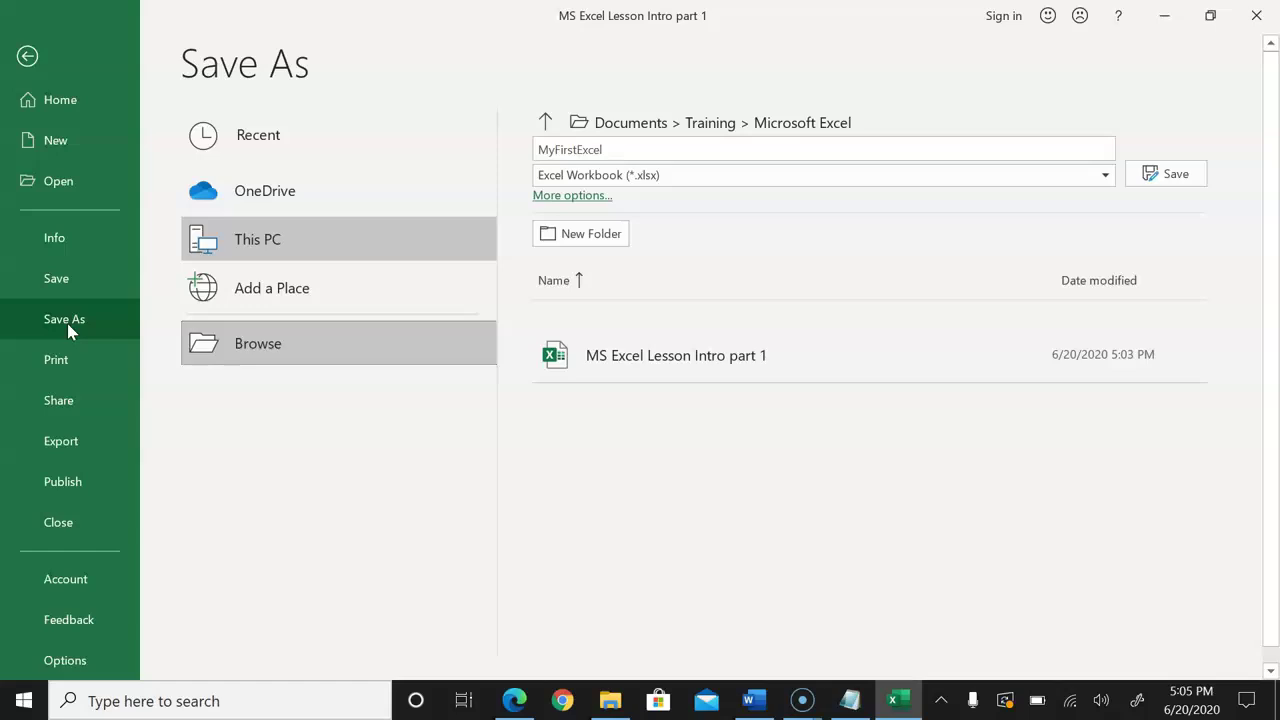
Step: Open and cancel the Browse dialog twice, then go back to the worksheet without saving a copy
{"action": "left_click", "coordinate": [243, 355]}
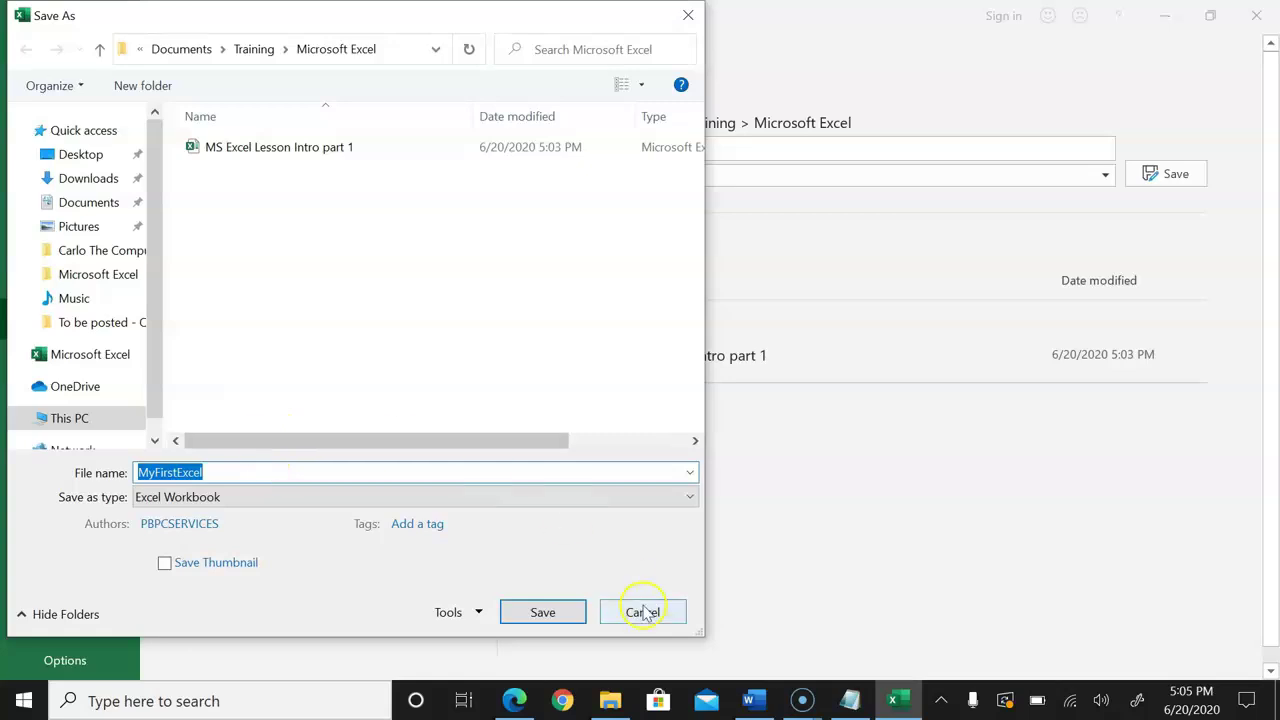
{"action": "left_click", "coordinate": [645, 613]}
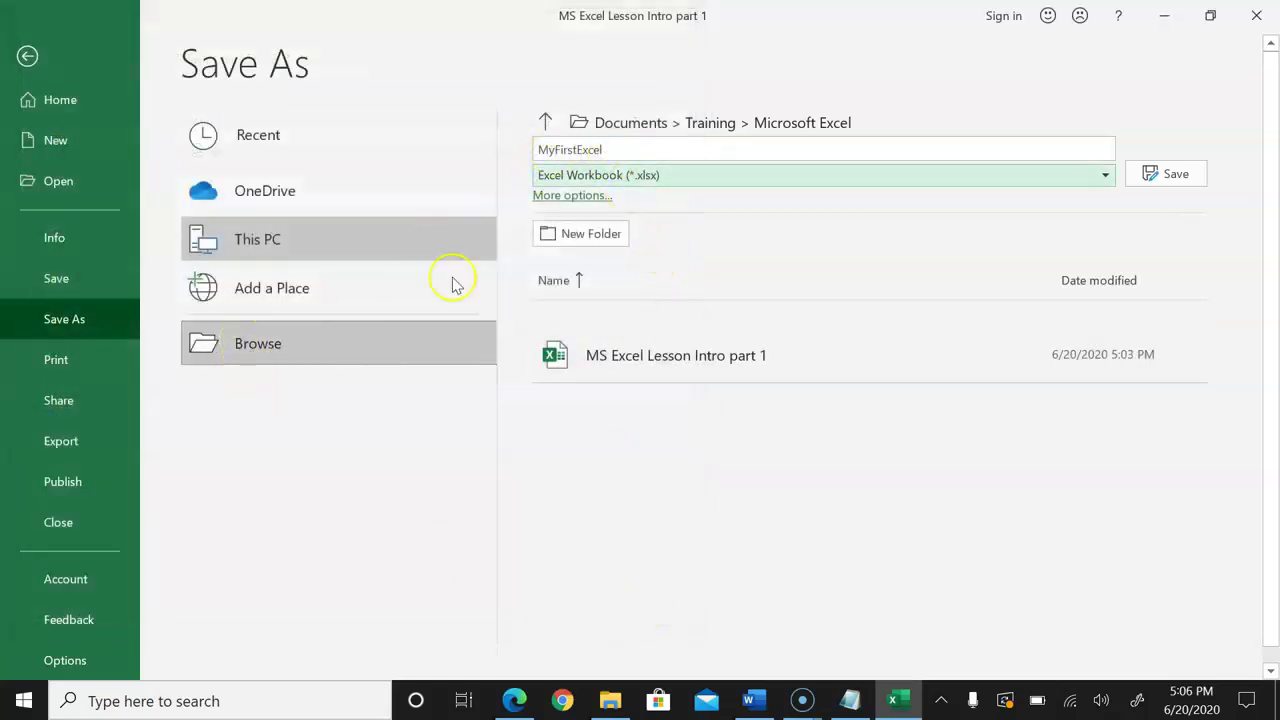
{"action": "left_click", "coordinate": [249, 350]}
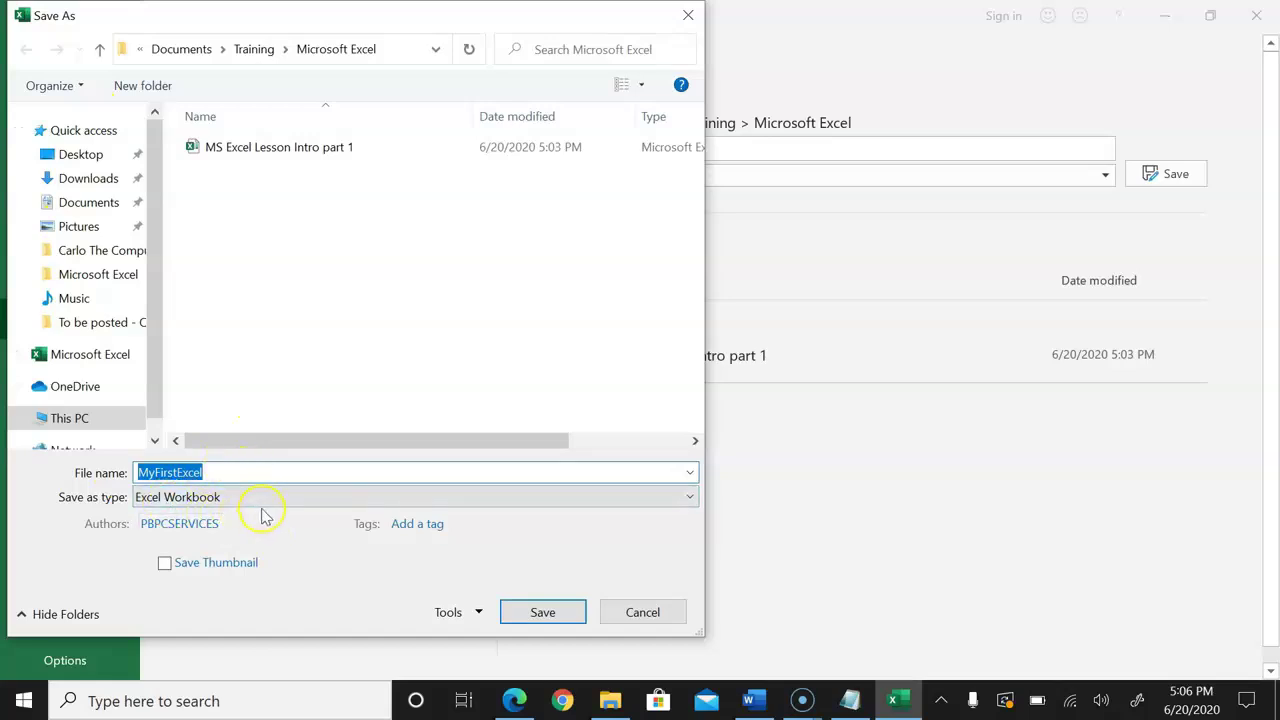
{"action": "left_click", "coordinate": [603, 614]}
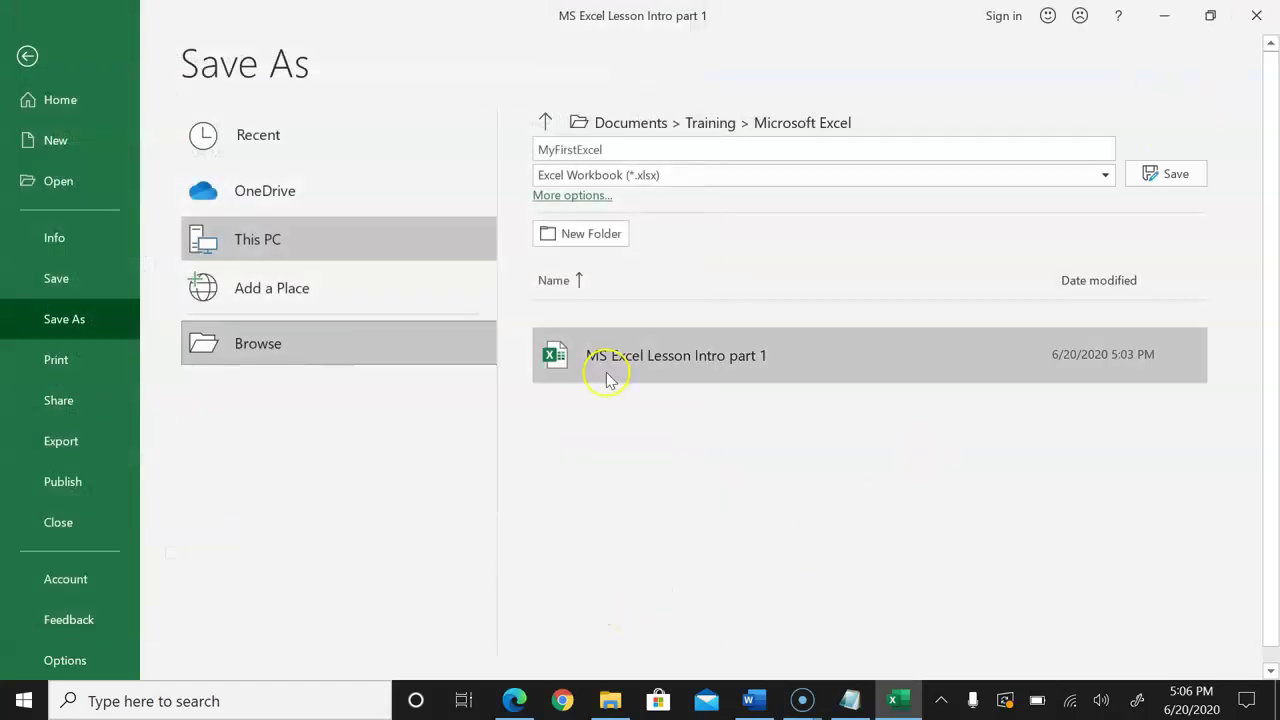
{"action": "left_click", "coordinate": [28, 56]}
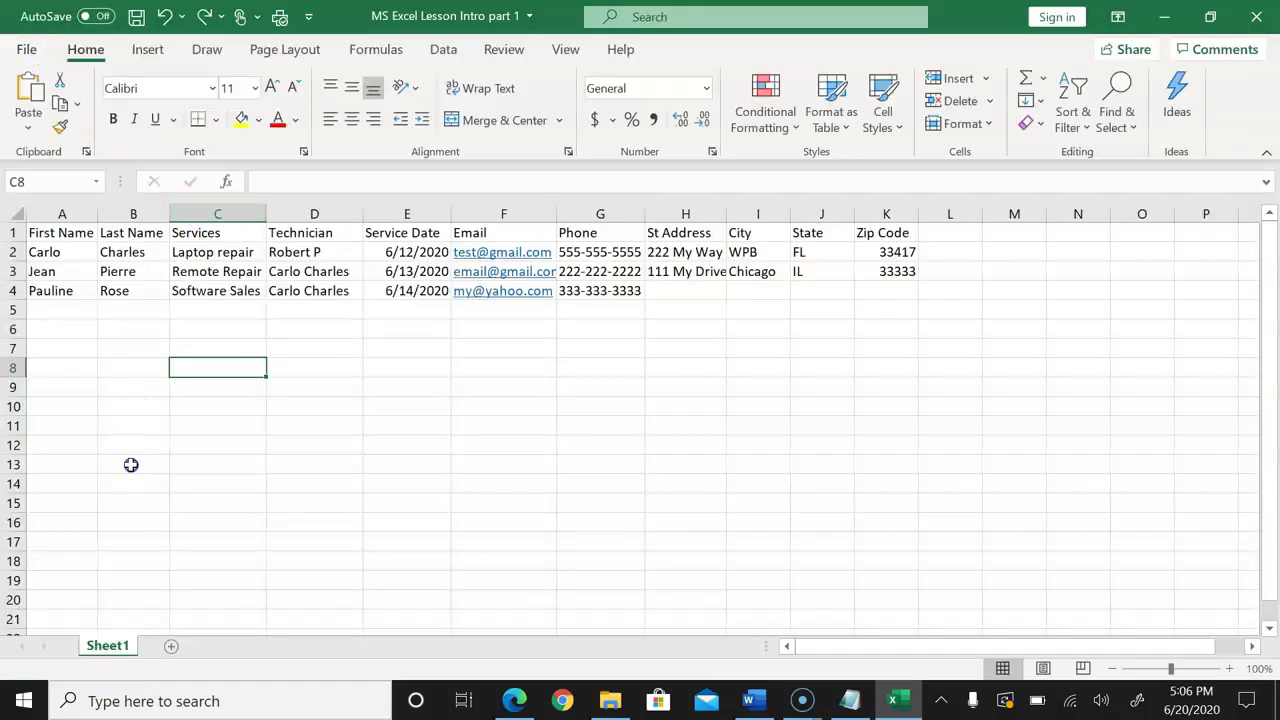